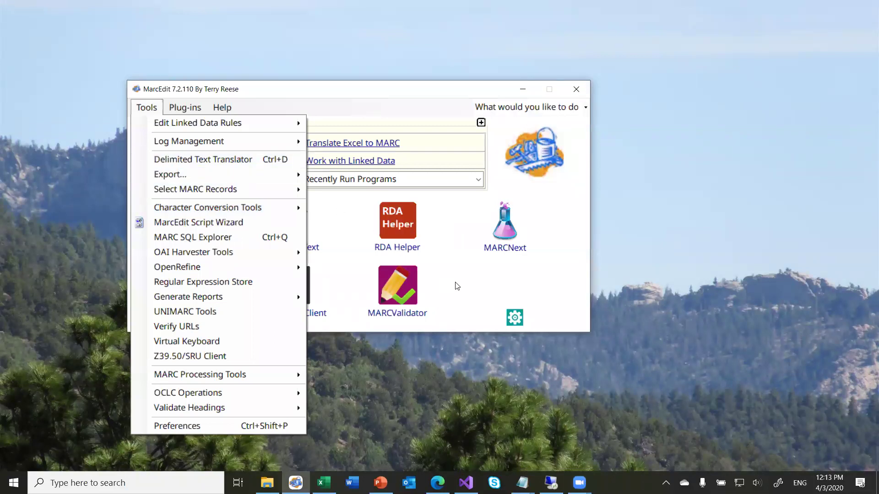
- Review the default programs offered for the main window in the preferences, and close them without changes
left_click(338, 232)
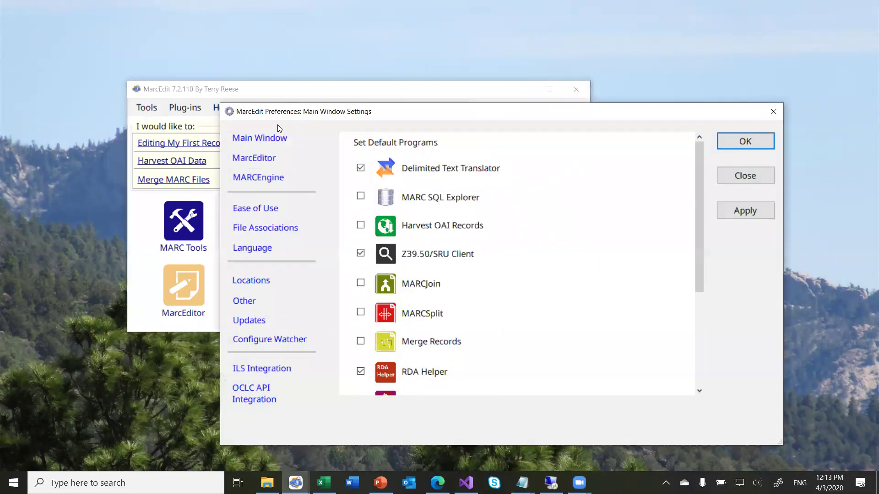
scroll(483, 244, "down", 3)
scroll(482, 244, "up", 3)
scroll(483, 244, "down", 3)
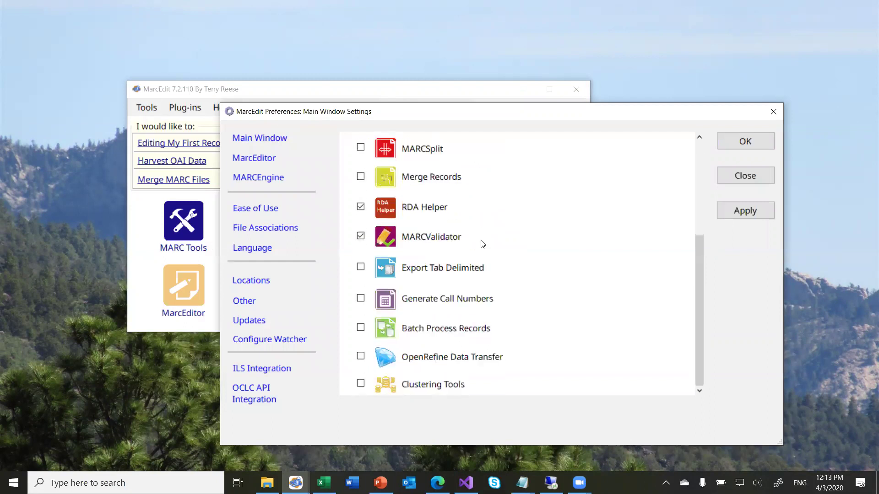
left_click(763, 173)
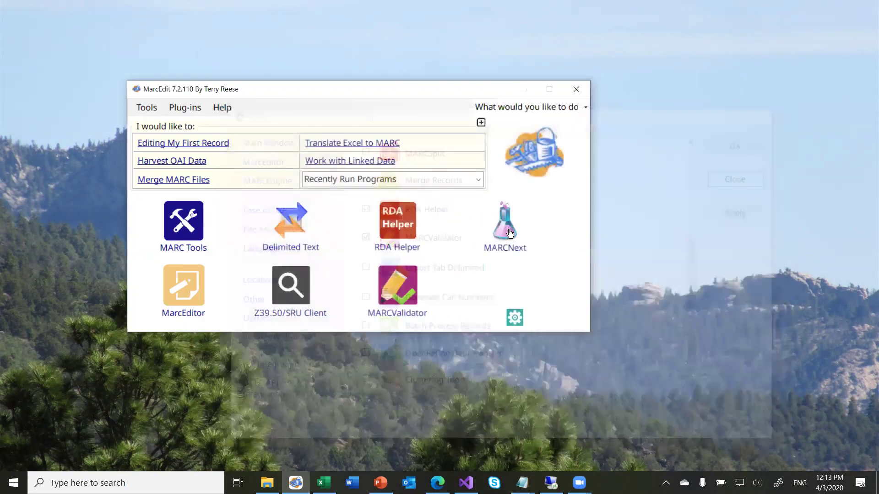
- Search the available functions for "del" and open the Delimited Text Translator
left_click(506, 110)
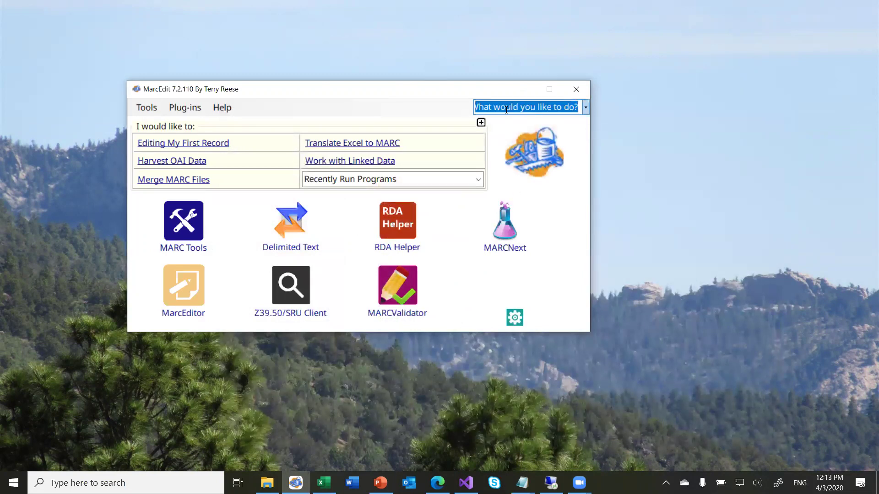
type("d")
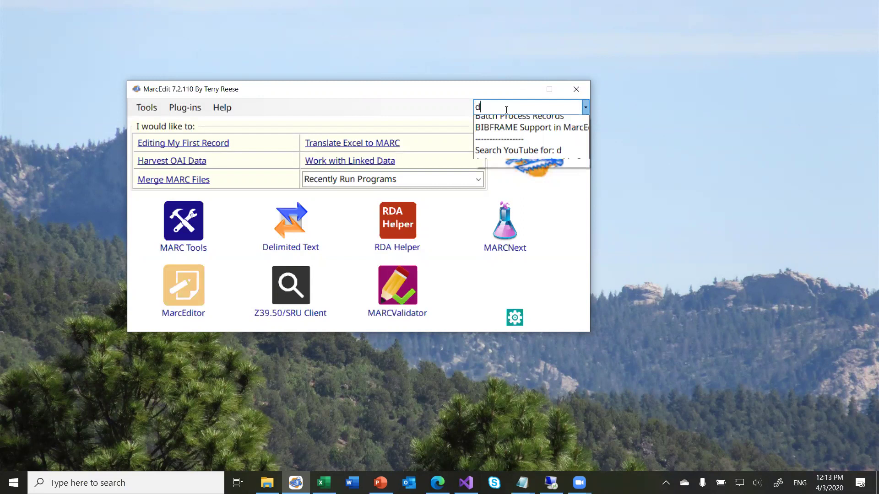
type("el")
key("Down")
key("Down")
key("Down")
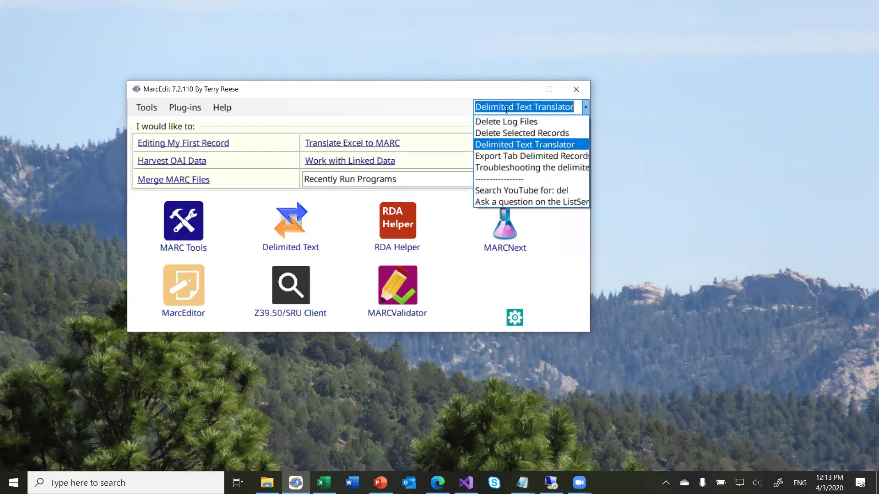
key("Return")
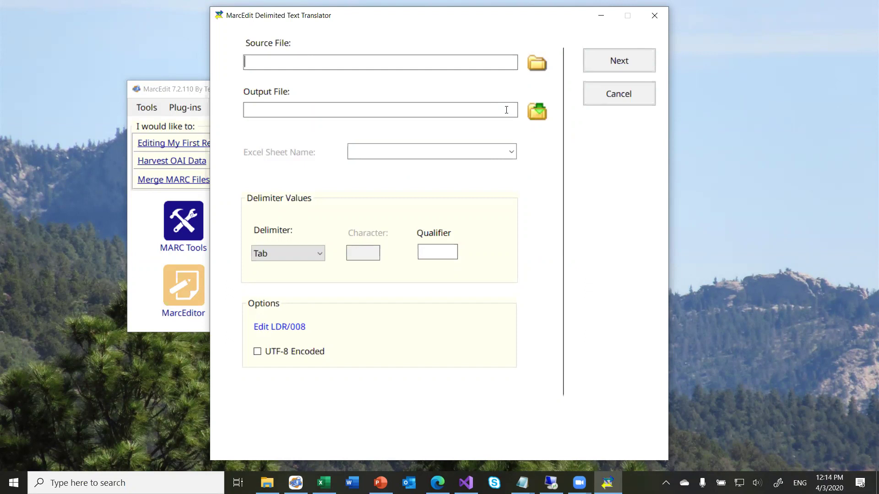
- Choose the Excel XML file CUP_Cambridge_Library_Collection_2019-04-16.xlsx from the Webinar 3 folder as the source file
left_click(536, 66)
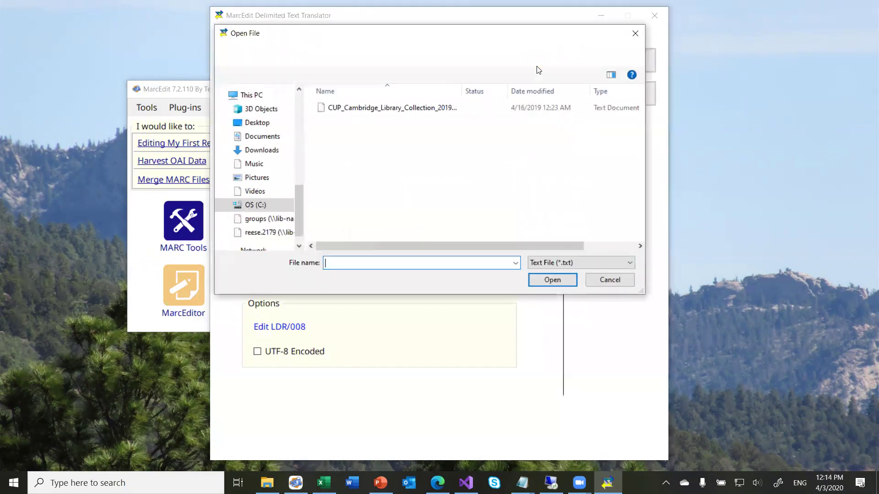
left_click(555, 260)
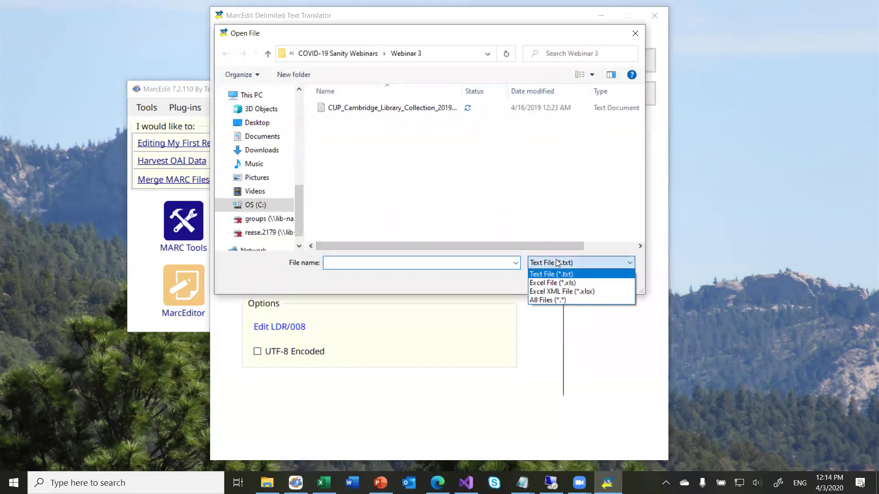
left_click(559, 291)
double_click(400, 109)
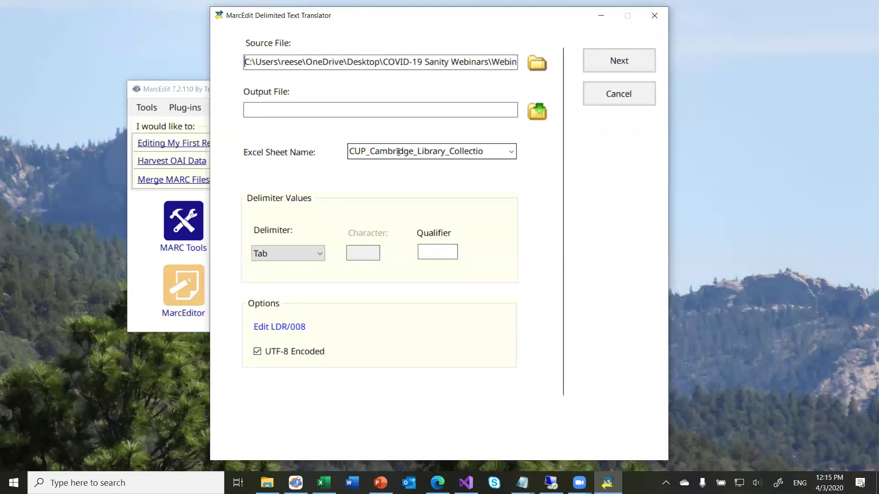
- Set the output to a MARC text file named output in the Webinar 3 folder and continue to the field mapping
left_click(535, 112)
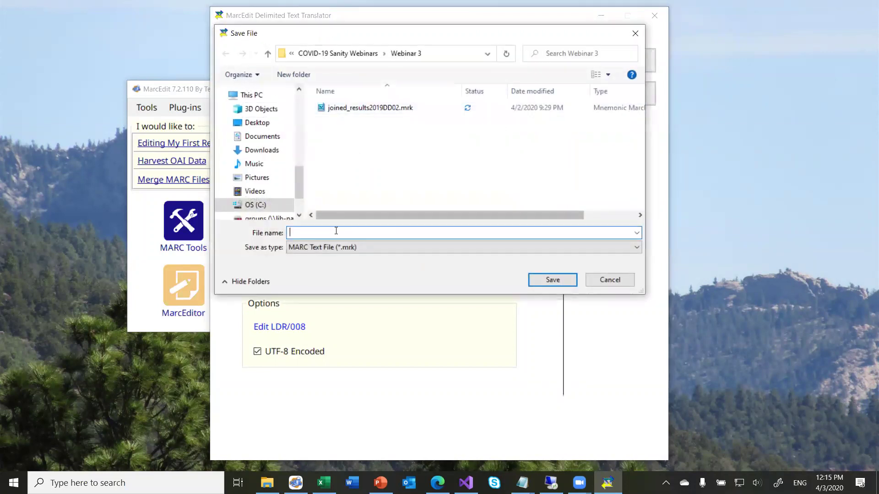
type("opu")
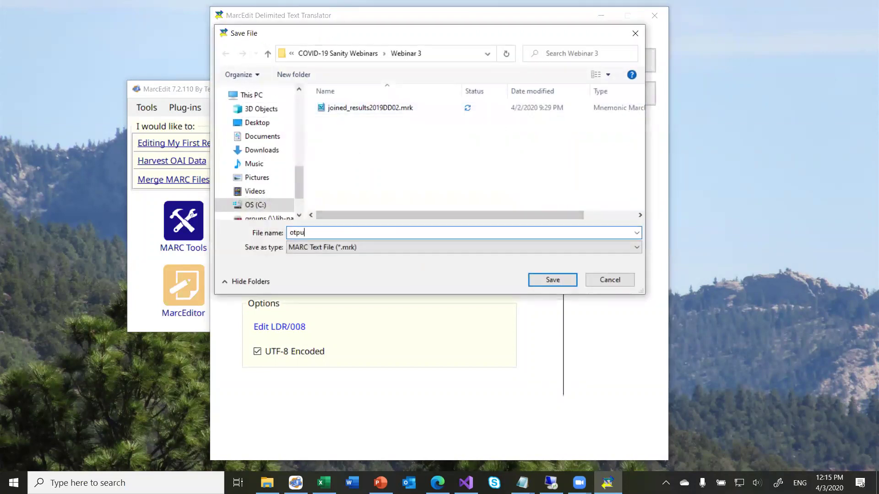
key("BackSpace")
key("BackSpace")
type("utp")
key("BackSpace")
key("BackSpace")
type("tput")
key("Return")
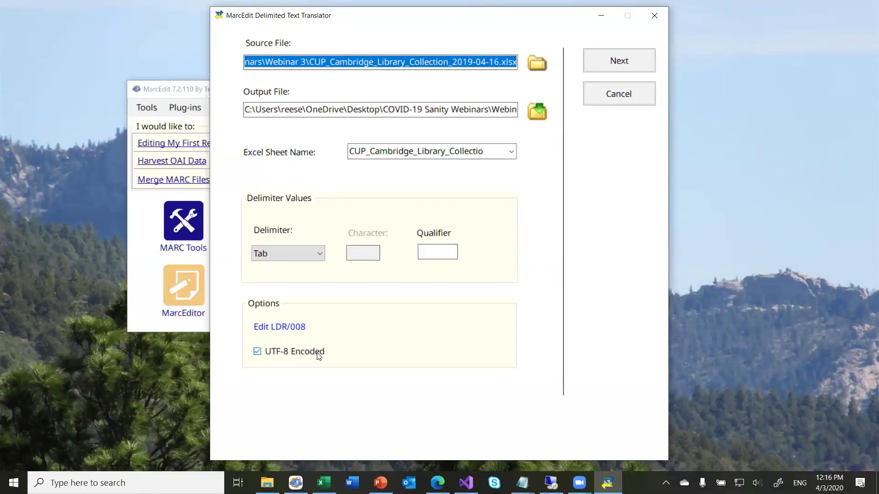
left_click(630, 70)
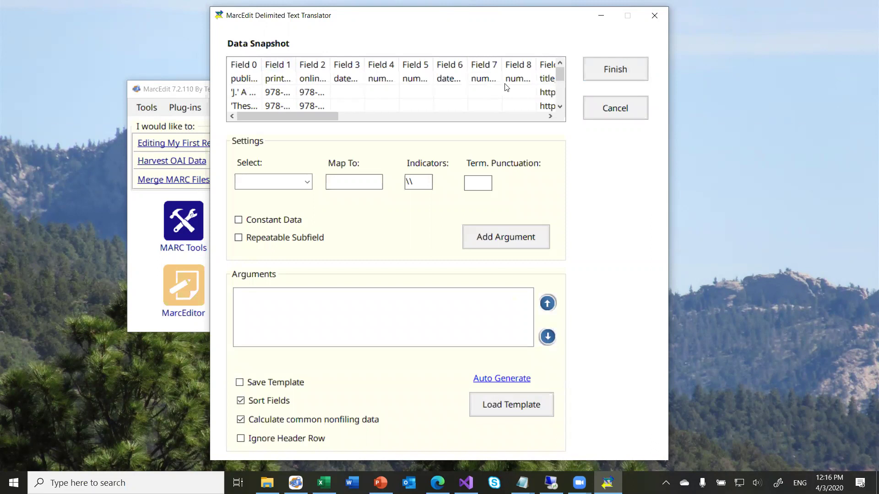
- Examine the header row and sample records in the data snapshot
mouse_move(326, 117)
left_mouse_down()
mouse_move(469, 120)
mouse_move(327, 120)
left_mouse_up()
left_click(253, 79)
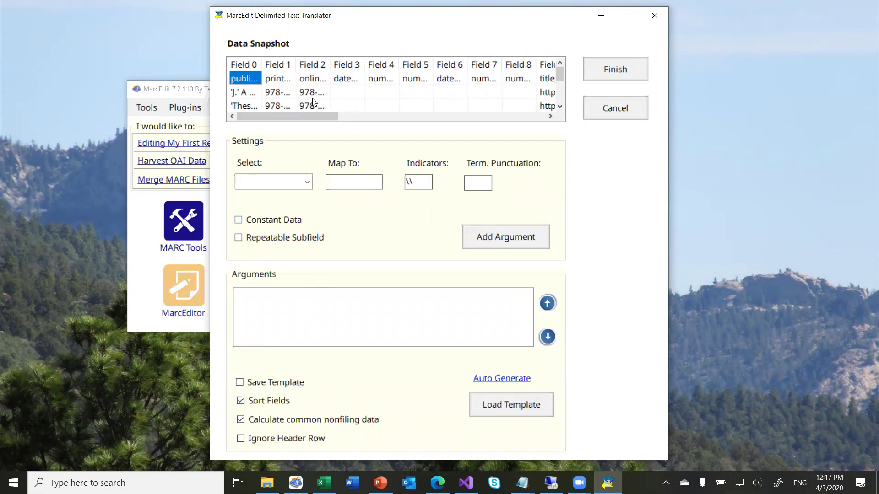
left_click(251, 93)
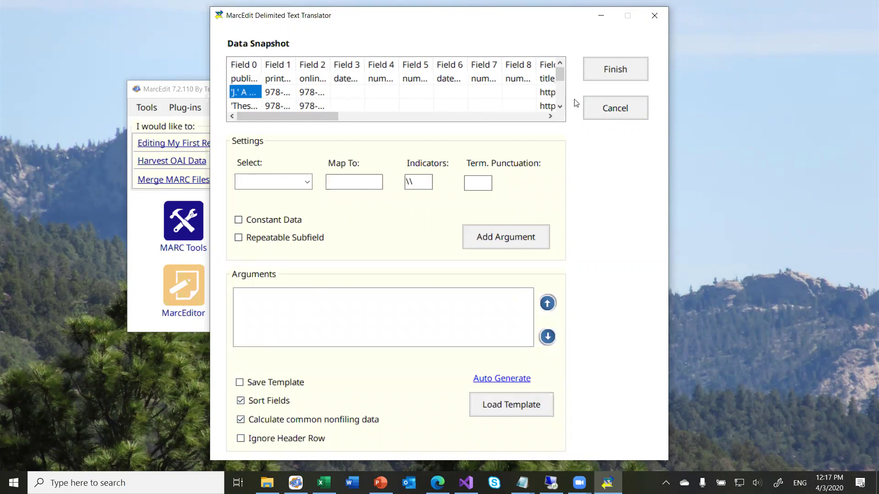
double_click(560, 107)
left_click(560, 107)
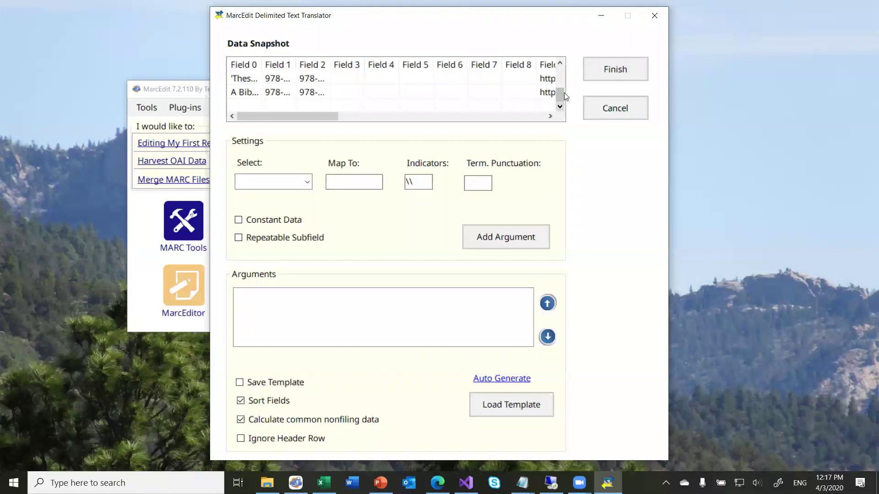
triple_click(561, 65)
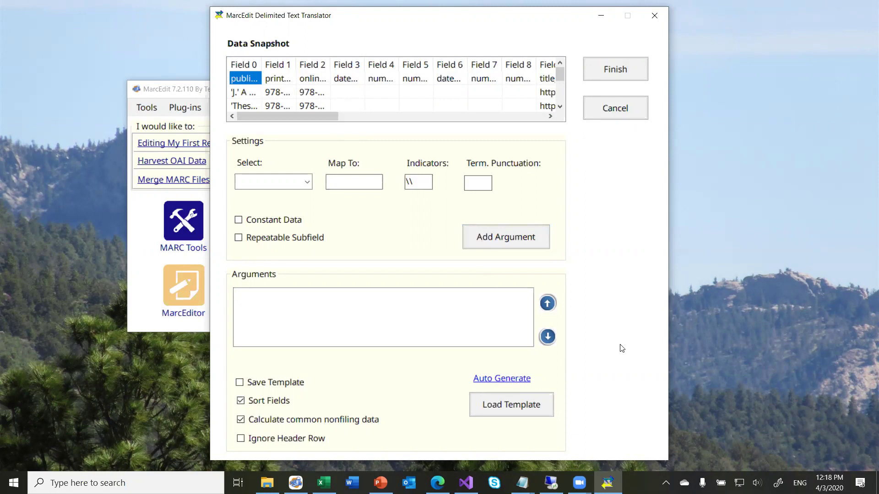
left_click(745, 179)
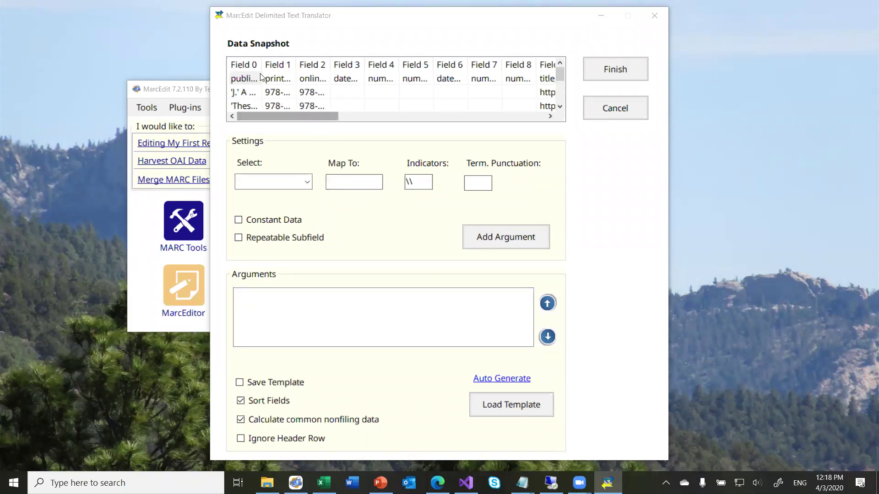
- Widen the Field 0 column and add an argument mapping Field 0 to 245$a with first indicator 1
left_click_drag(262, 64, 330, 45)
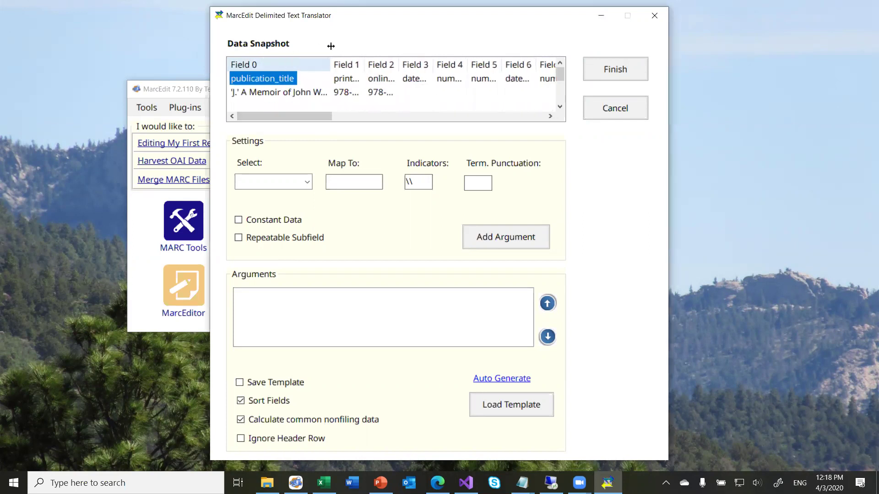
left_click(308, 180)
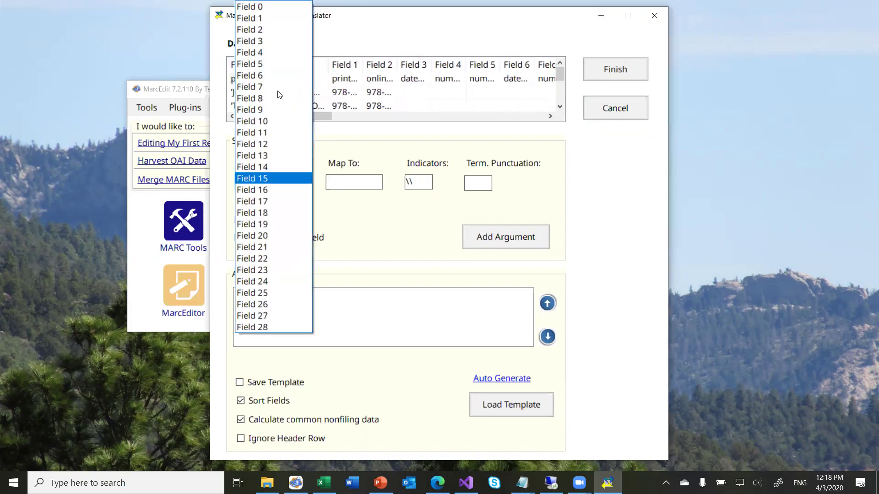
left_click(247, 6)
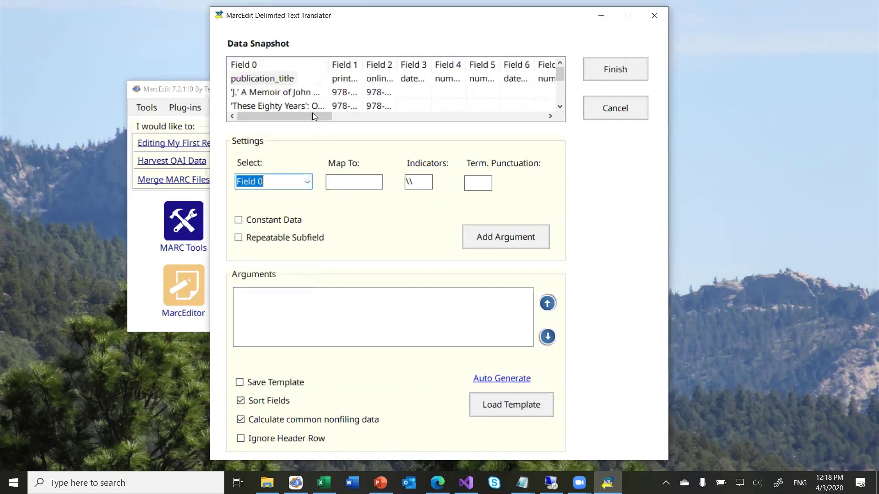
left_click(352, 182)
type("245")
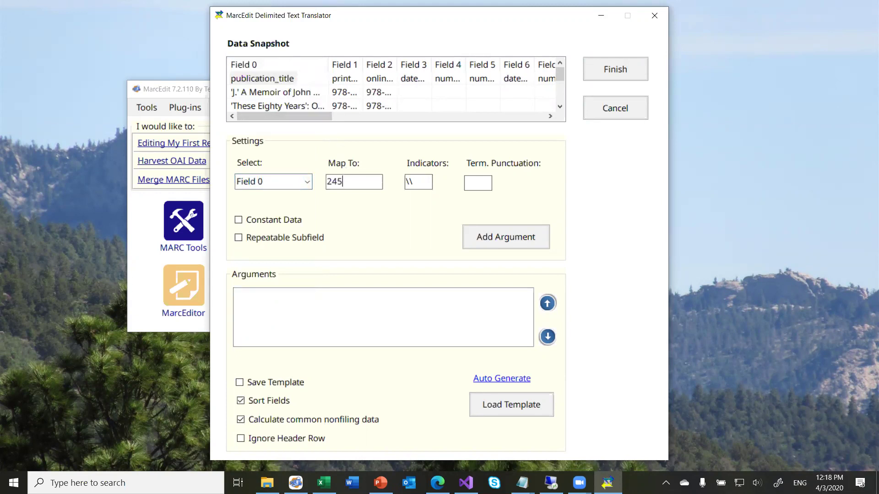
type("$a")
key("Tab")
type("1\\")
left_click(471, 183)
left_click(481, 237)
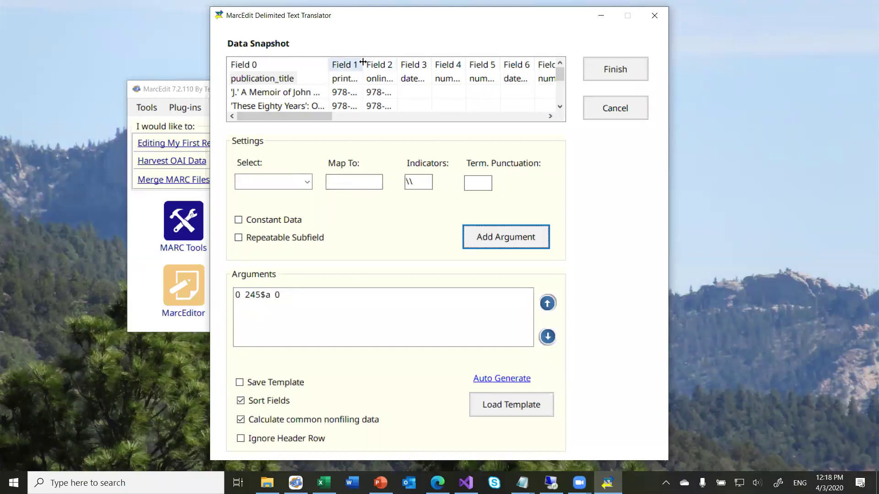
- Widen the Field 1 column and add an argument mapping Field 1, the print identifier, to 020$a with blank indicators
left_click_drag(363, 61, 396, 62)
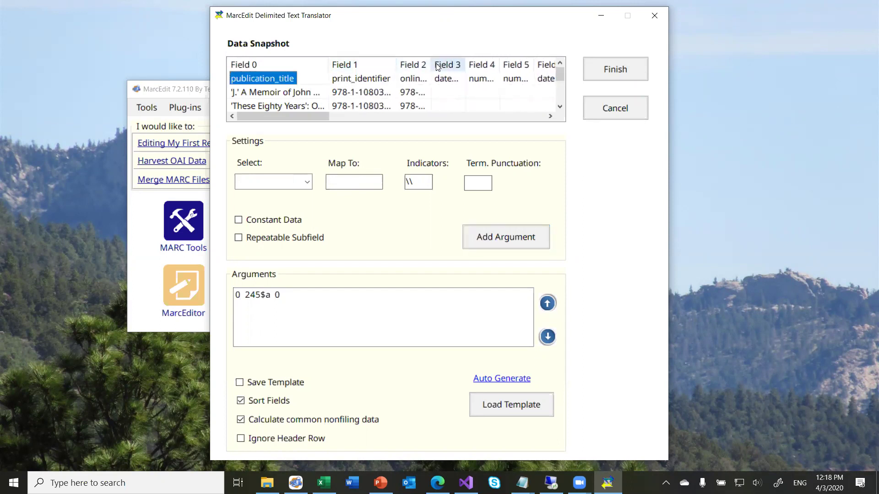
left_click(264, 180)
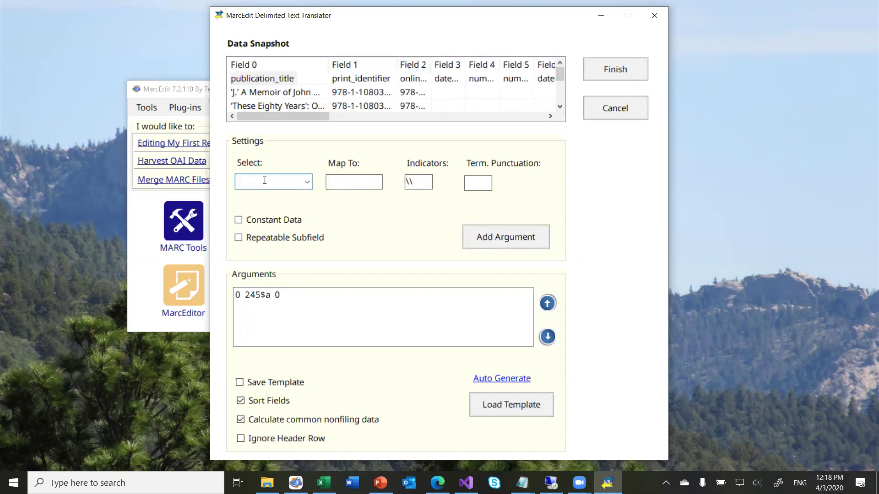
type("020")
key("Tab")
type("$a")
key("Tab")
key("Tab")
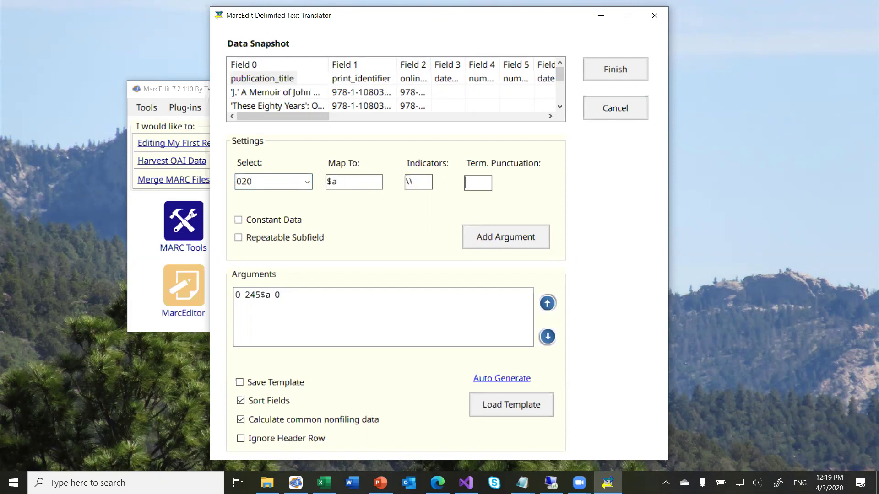
left_click(307, 181)
left_click(308, 178)
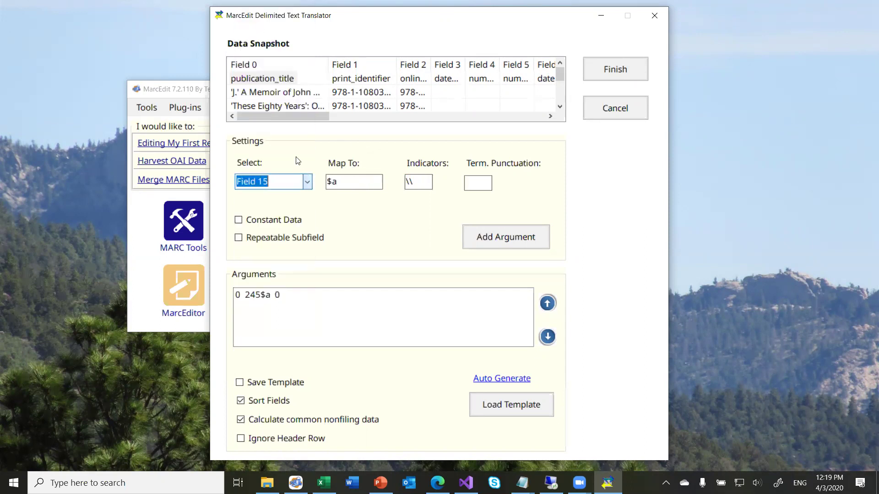
left_click(308, 182)
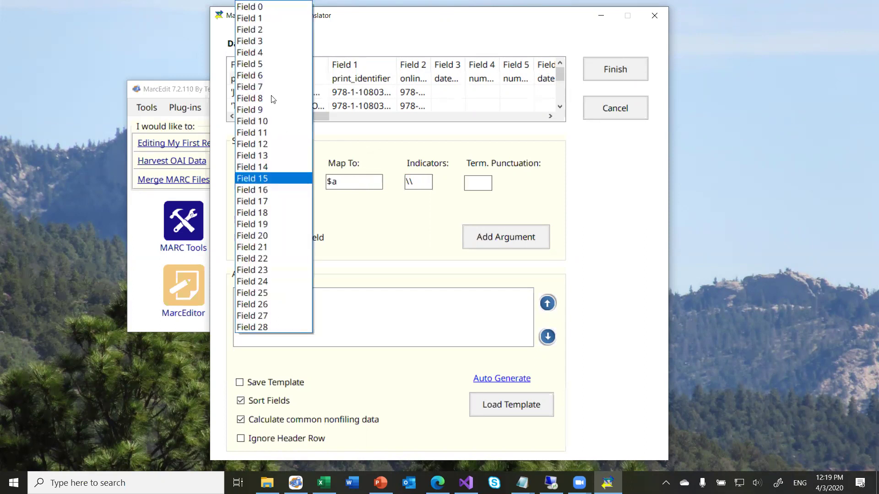
left_click(253, 18)
left_click(328, 181)
type("020")
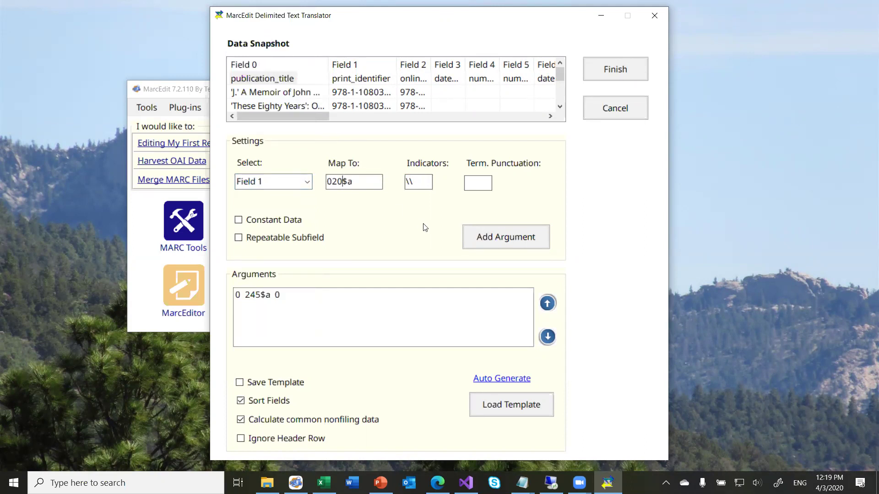
left_click(491, 236)
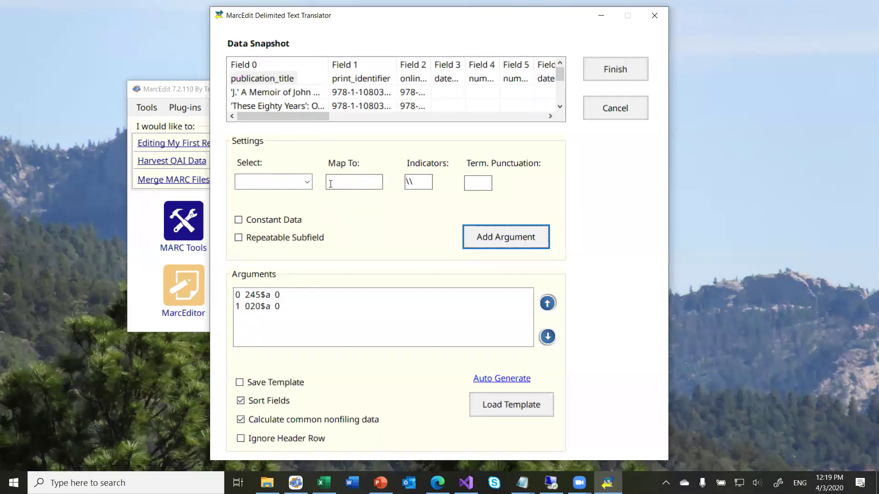
- Add a constant-data argument for Field 1 that maps to 020$q(print) with blank indicators
left_click(287, 183)
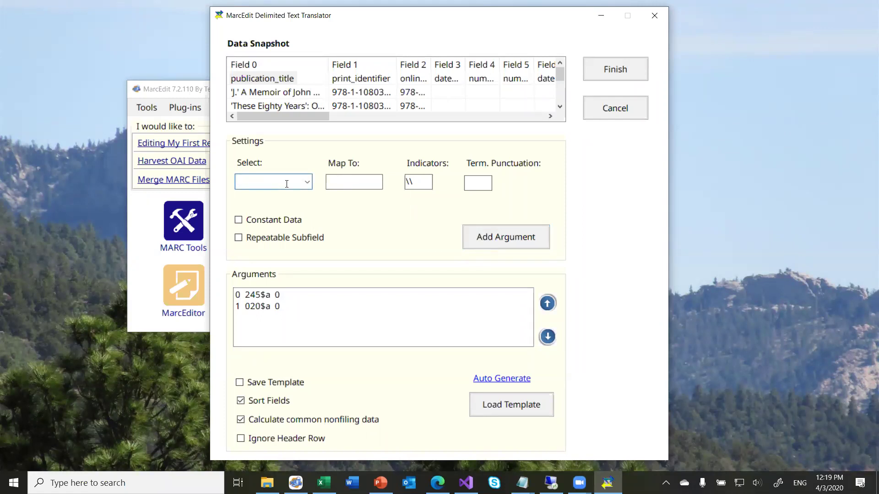
left_click(306, 182)
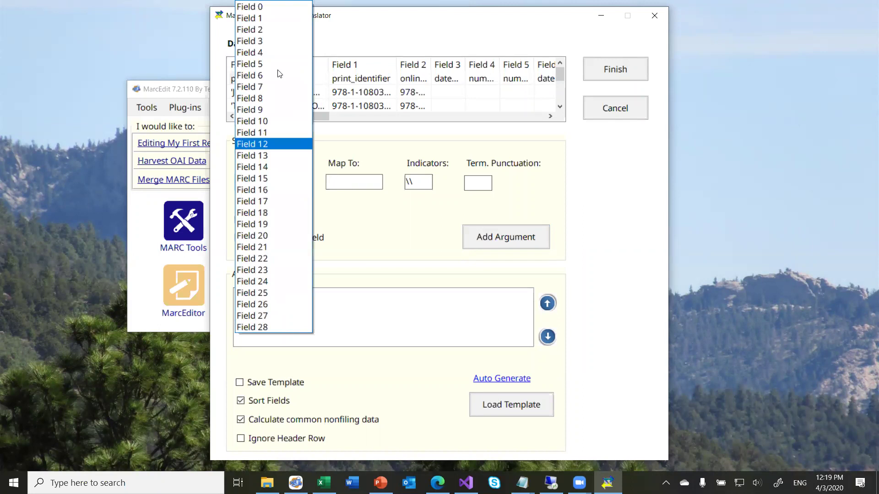
left_click(269, 18)
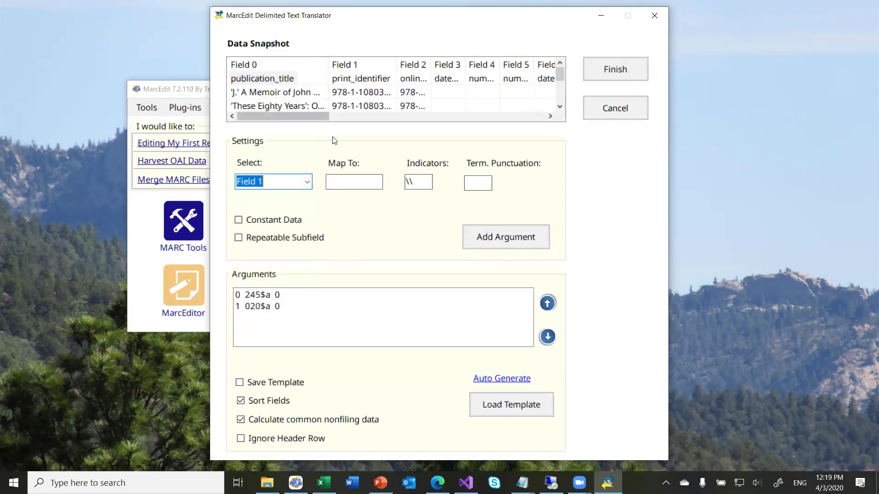
left_click(342, 176)
type("2")
key("BackSpace")
type("020")
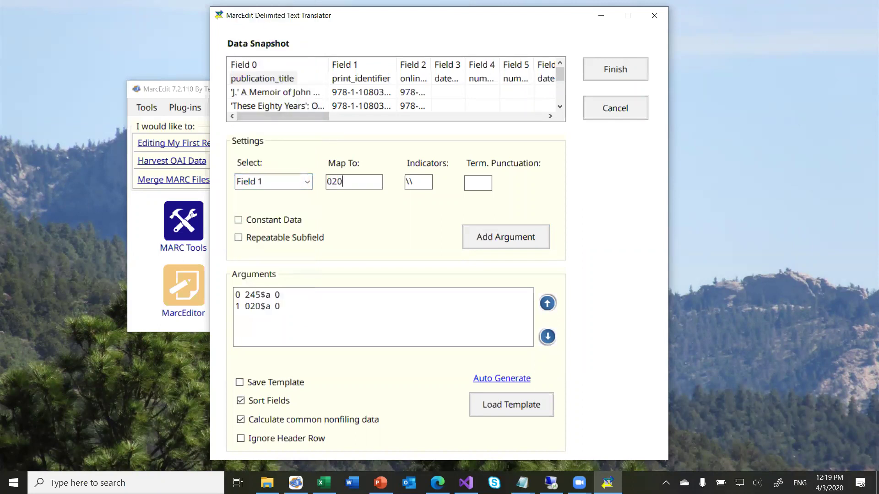
type("$q(print)")
left_click(296, 224)
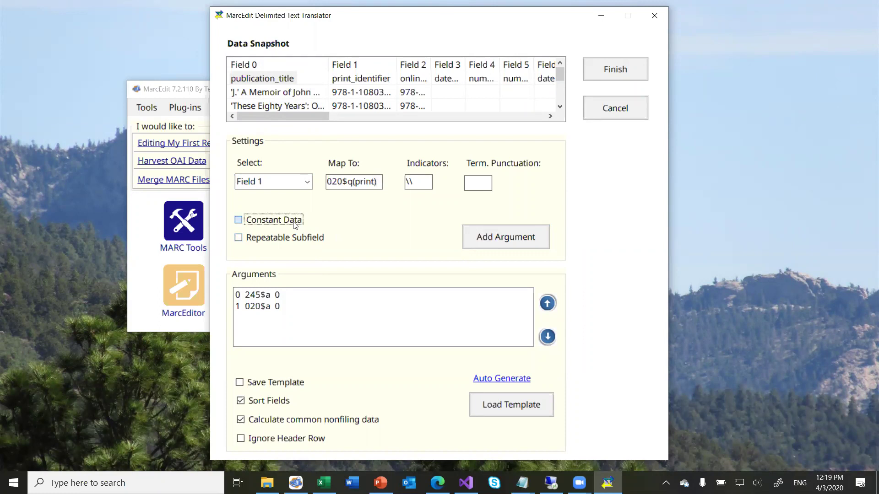
left_click(489, 239)
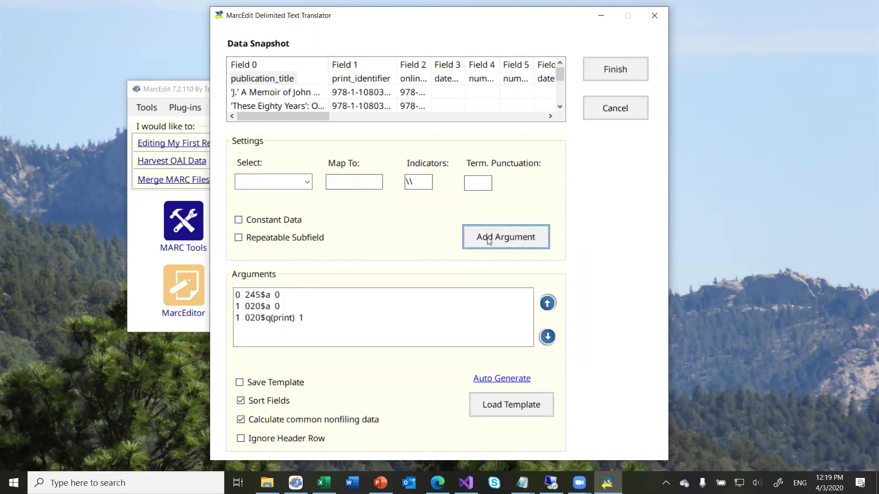
- Join the 020$a and 020$q(print) arguments of Field 1 into one 020 field
left_click(265, 308)
left_click(266, 322, "shift")
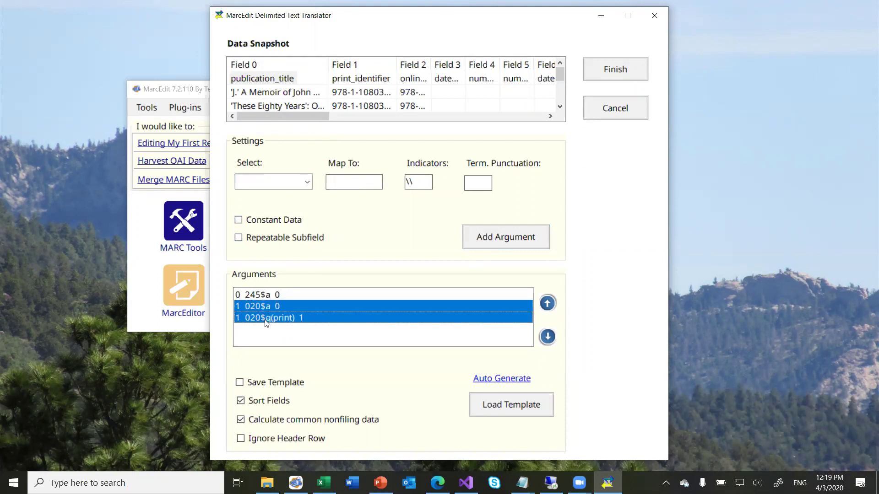
right_click(267, 323)
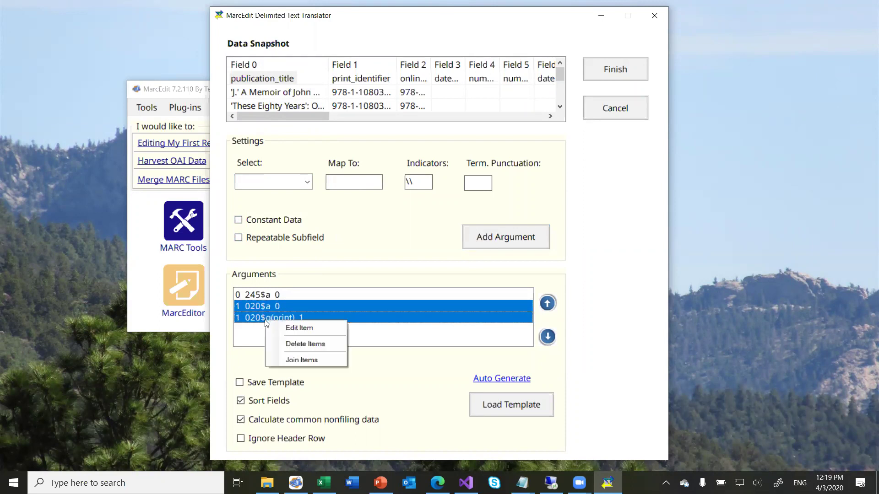
left_click(295, 357)
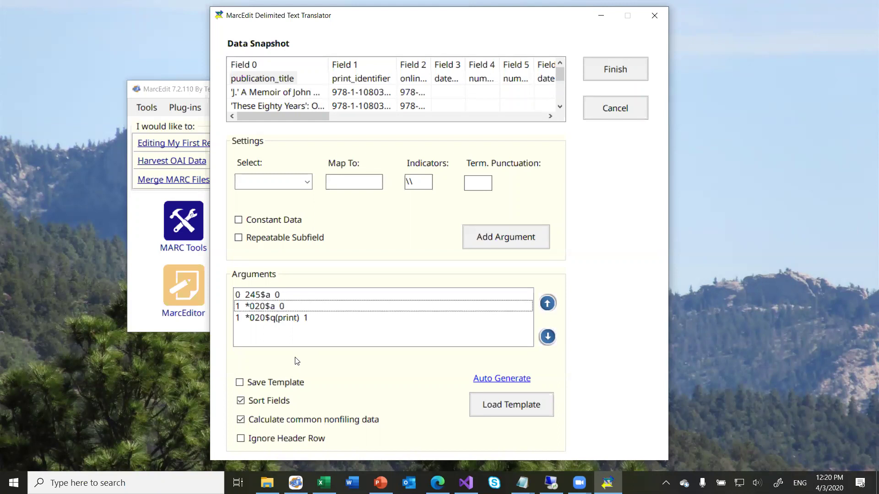
- Add an argument mapping Field 2, the online identifier, to 020$a with blank indicators
left_click(309, 182)
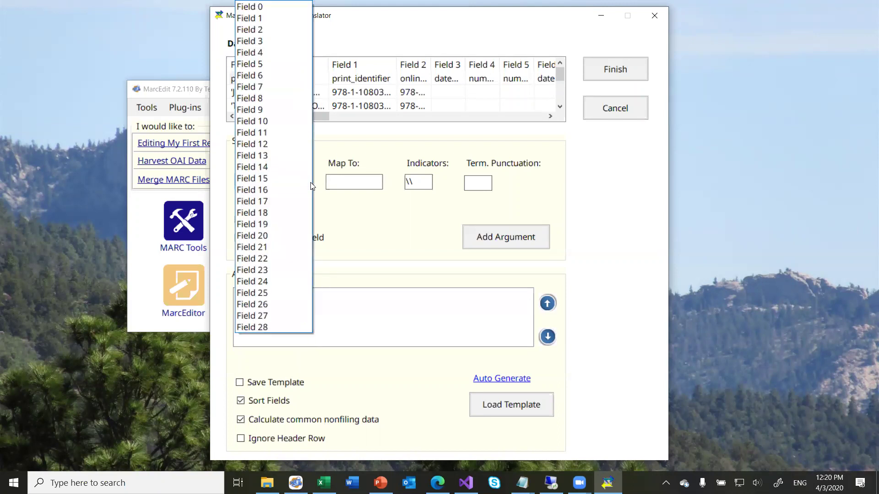
left_click(289, 29)
left_click(354, 183)
type("020$a")
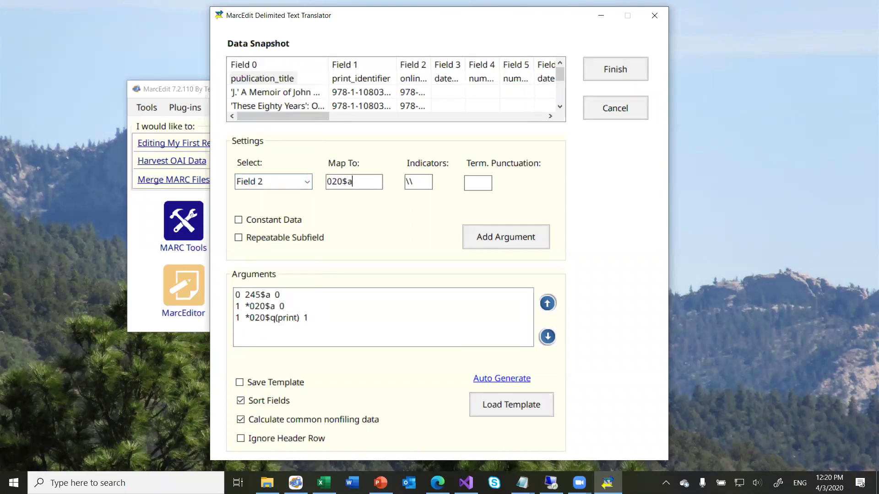
left_click(502, 246)
left_click(277, 221)
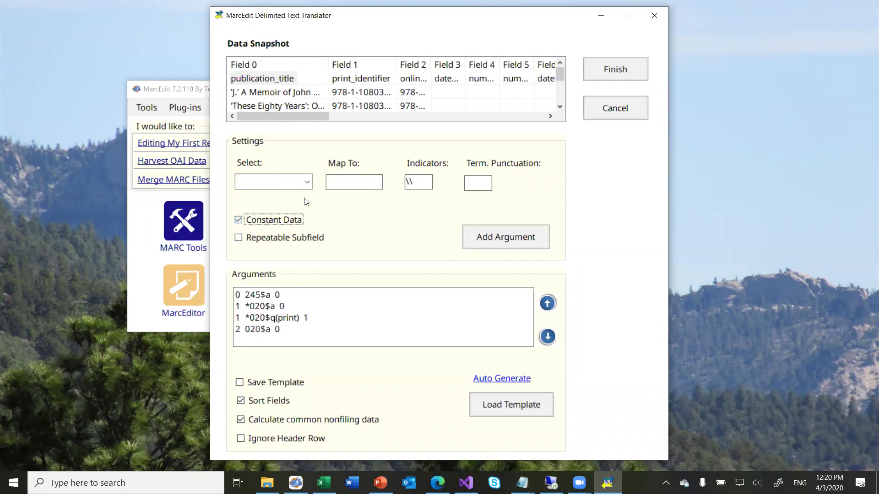
left_click(307, 182)
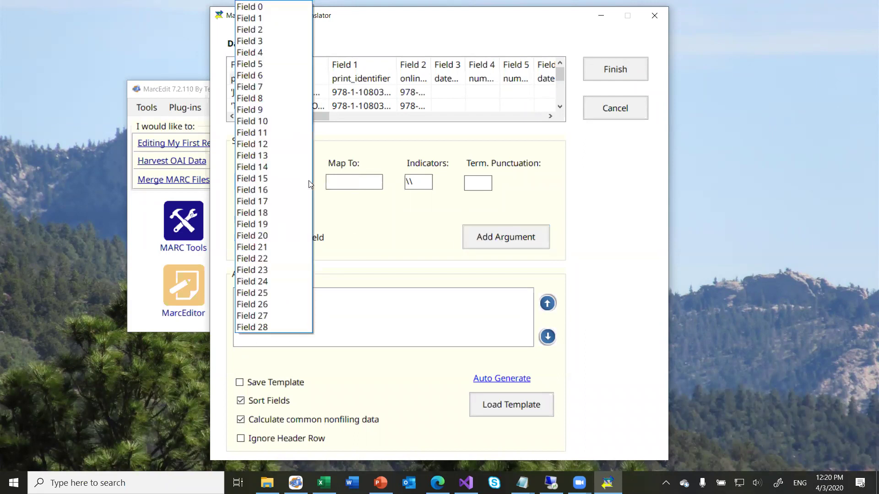
left_click(259, 30)
left_click(352, 179)
type("020$q")
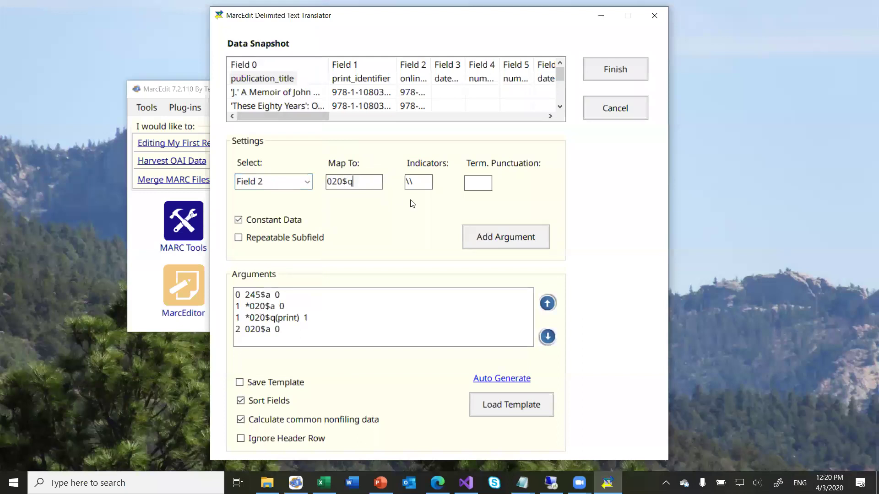
left_click(493, 235)
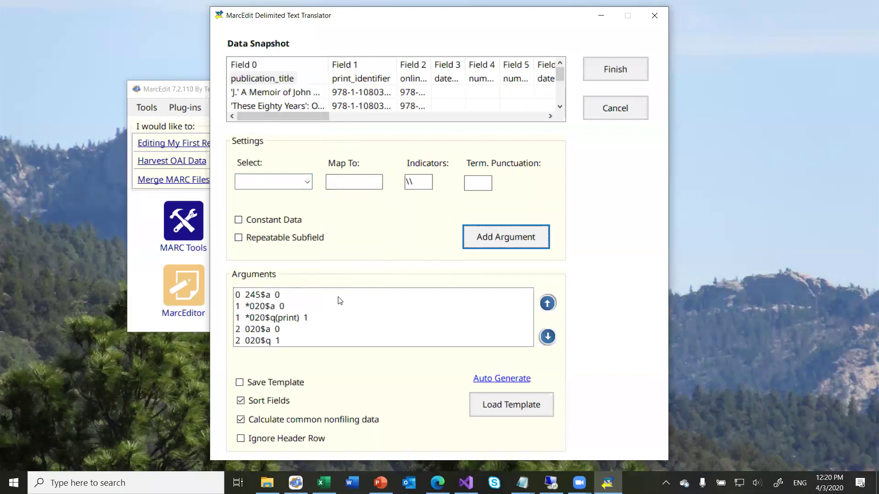
left_click(279, 341)
right_click(278, 342)
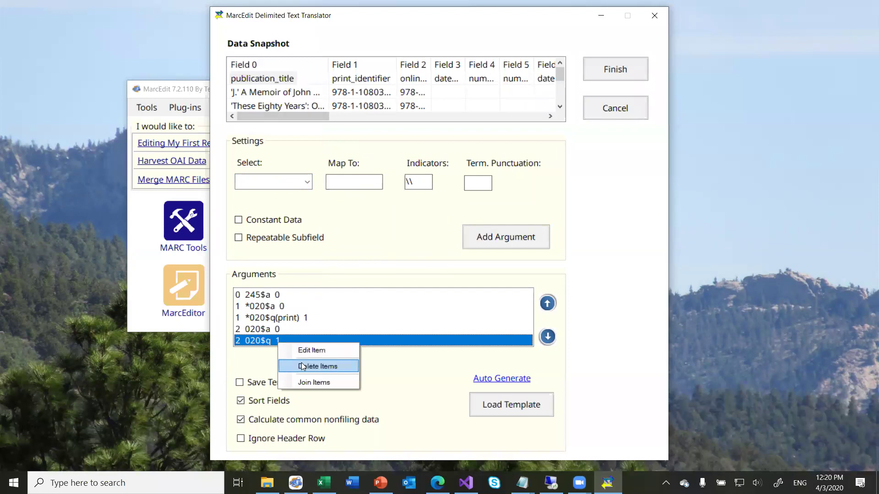
left_click(301, 366)
left_click(270, 331)
right_click(270, 332)
left_click(284, 337)
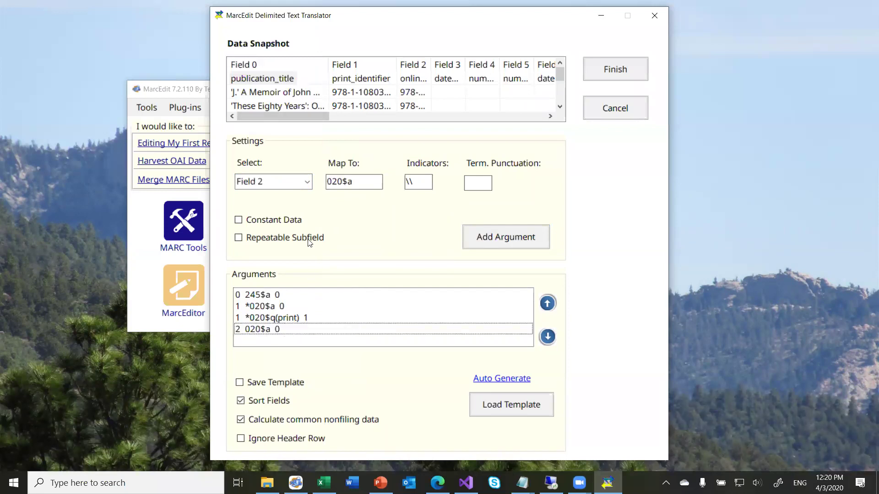
left_click(498, 238)
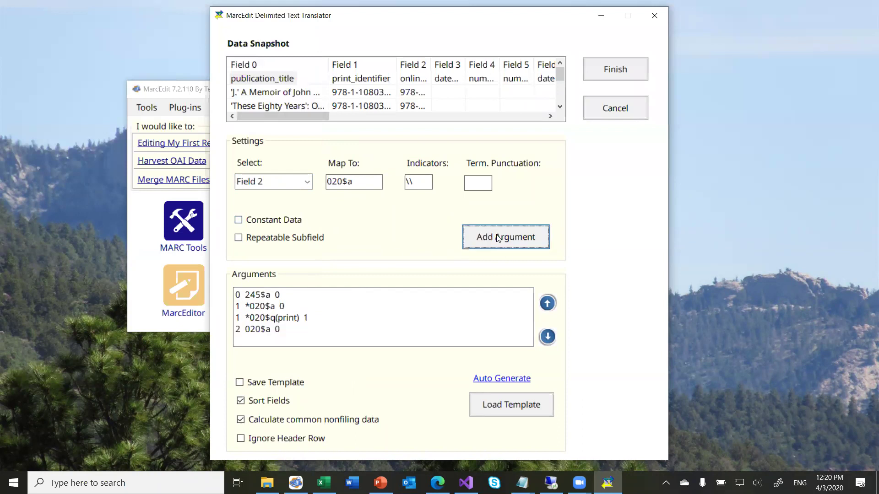
- Add a constant-data argument for Field 2 that maps to 020$q(online) with blank indicators
left_click(305, 186)
left_click(274, 30)
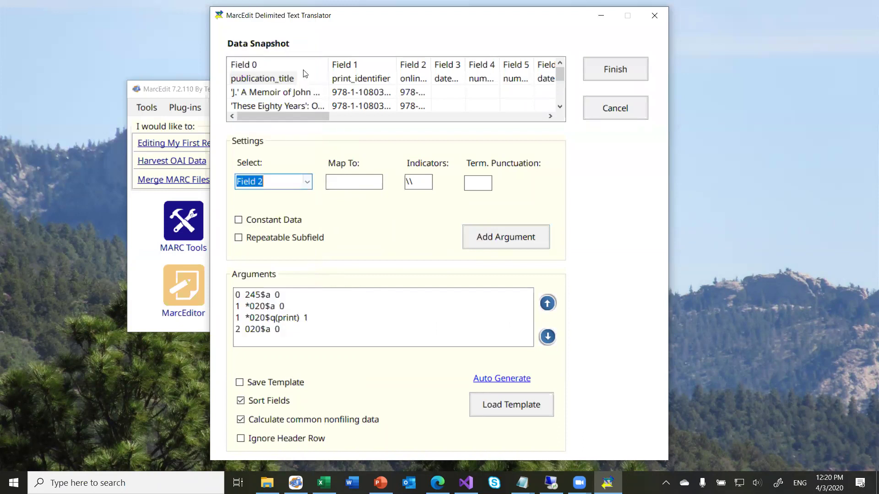
left_click(357, 181)
type("020$a")
key("BackSpace")
type("q")
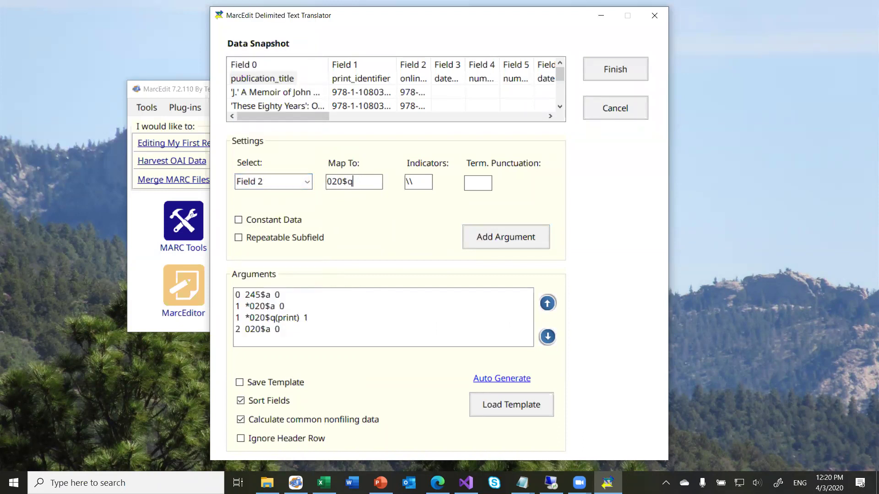
type("(online")
left_click(283, 223)
left_click(470, 237)
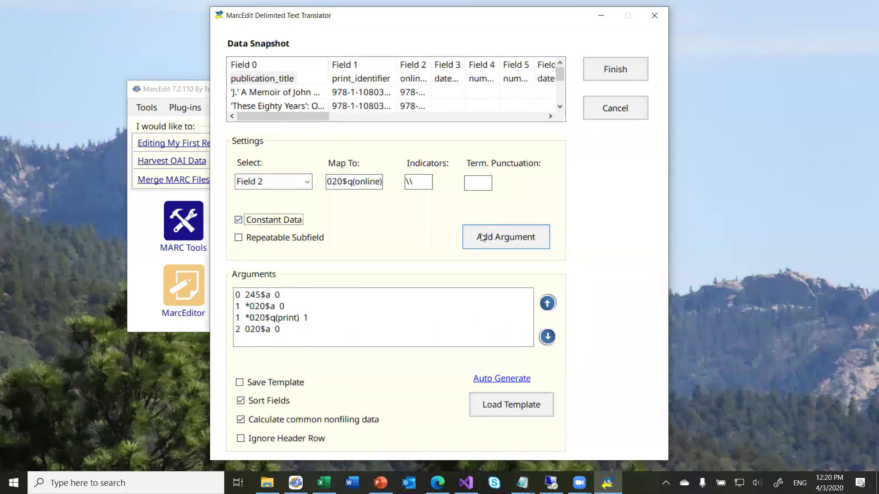
- Join the 020$a and 020$q(online) arguments of Field 2 into a separate 020 field
left_click(269, 330)
left_click(271, 341, "shift")
right_click(272, 342)
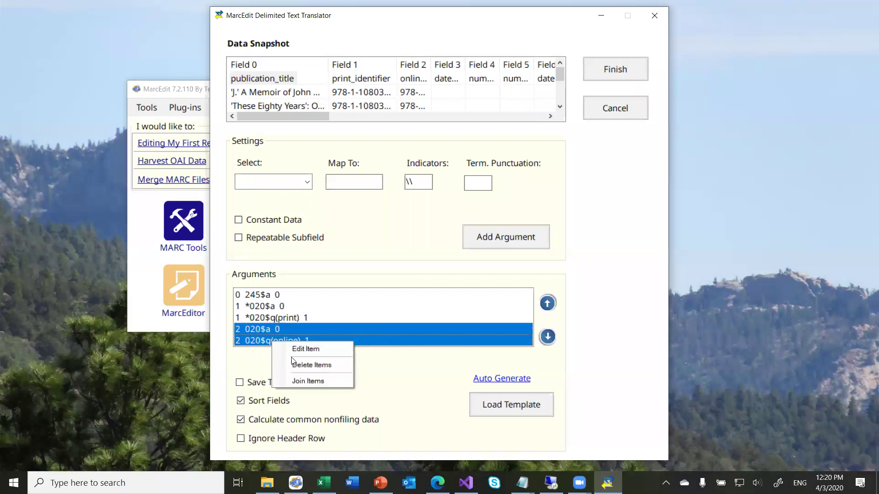
left_click(302, 382)
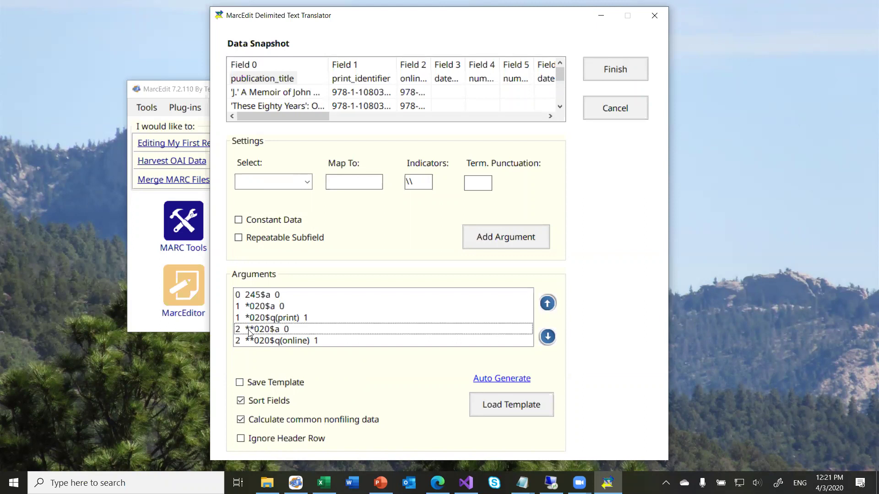
- Widen the Field 9 column and add an argument mapping Field 9, the title URL, to 856$u with indicators 41
left_click(550, 117)
left_click(551, 116)
left_click(550, 116)
left_click(551, 117)
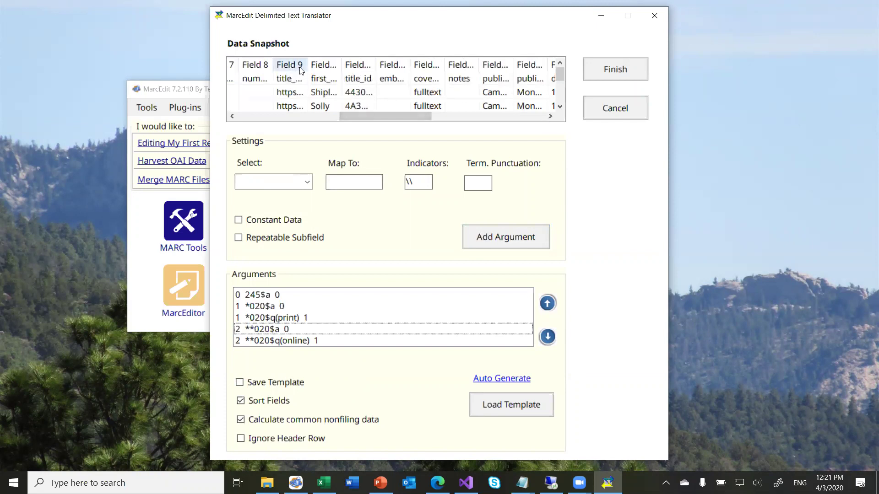
left_click_drag(305, 65, 366, 67)
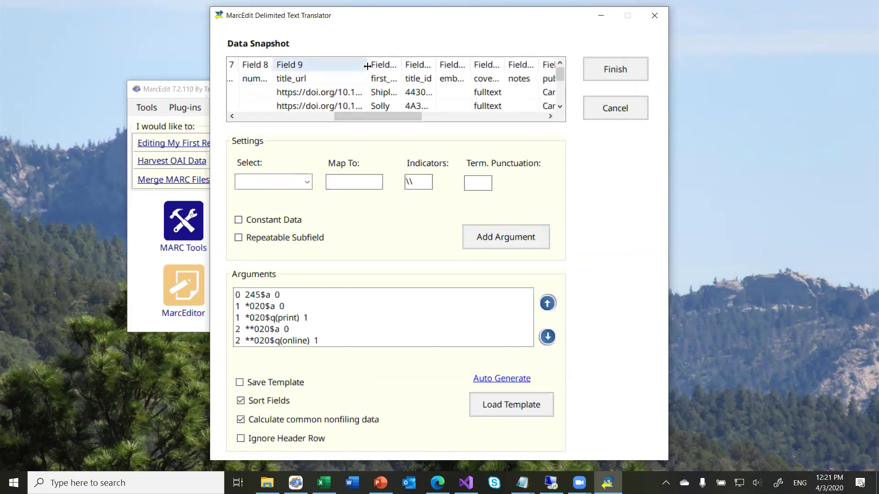
left_click(293, 182)
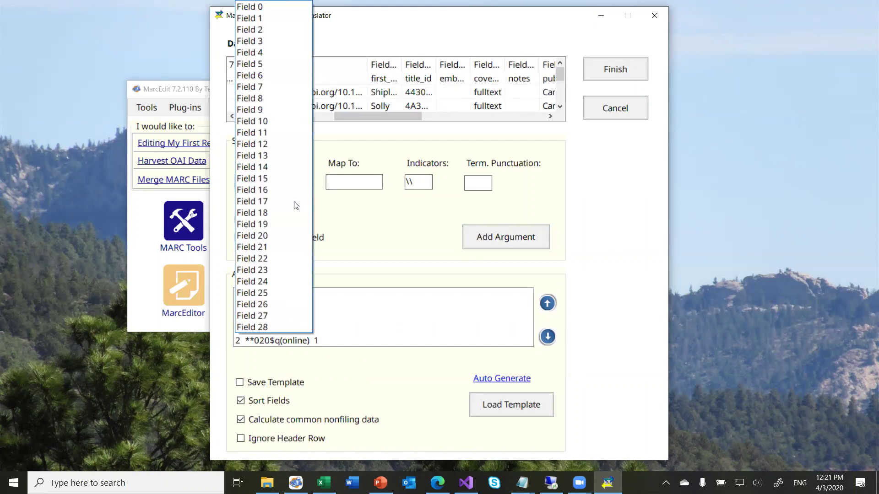
left_click(262, 110)
left_click(347, 181)
type("856$u")
key("Tab")
type("41")
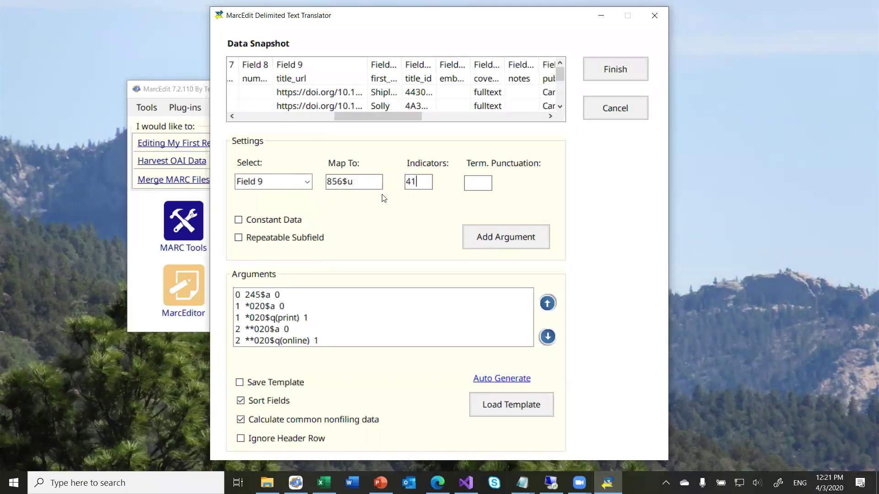
left_click(498, 240)
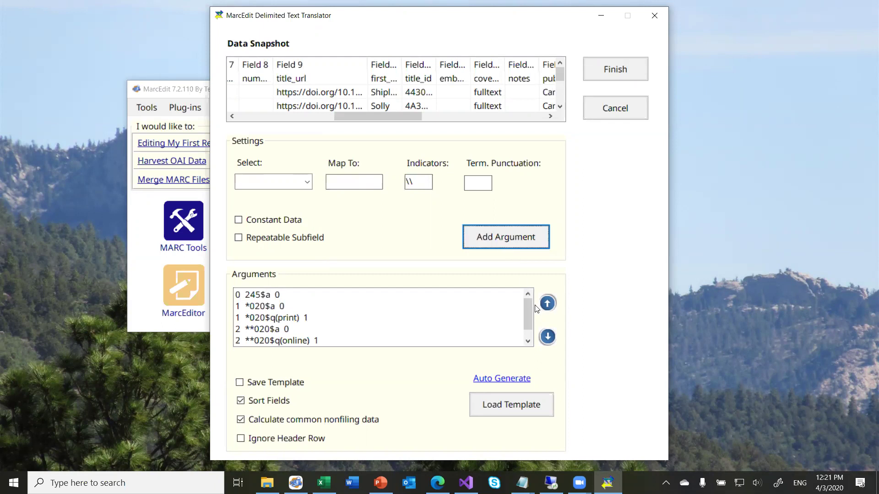
left_click_drag(532, 335, 532, 341)
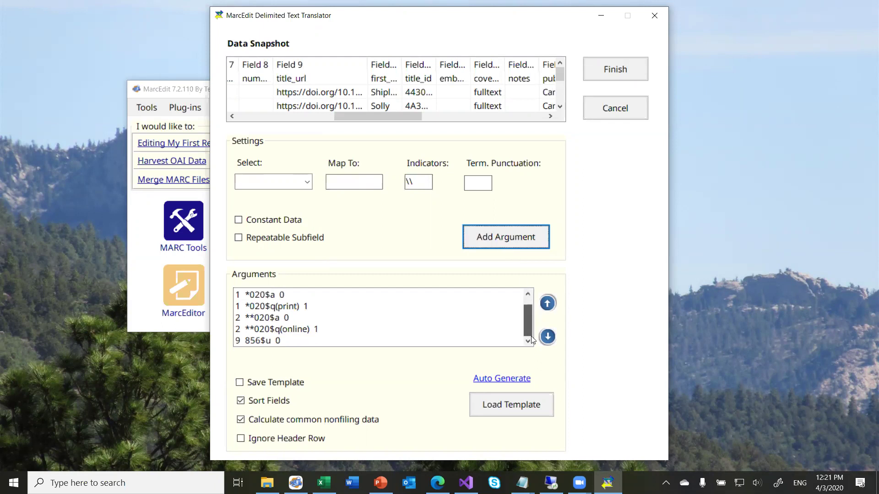
left_click(252, 401)
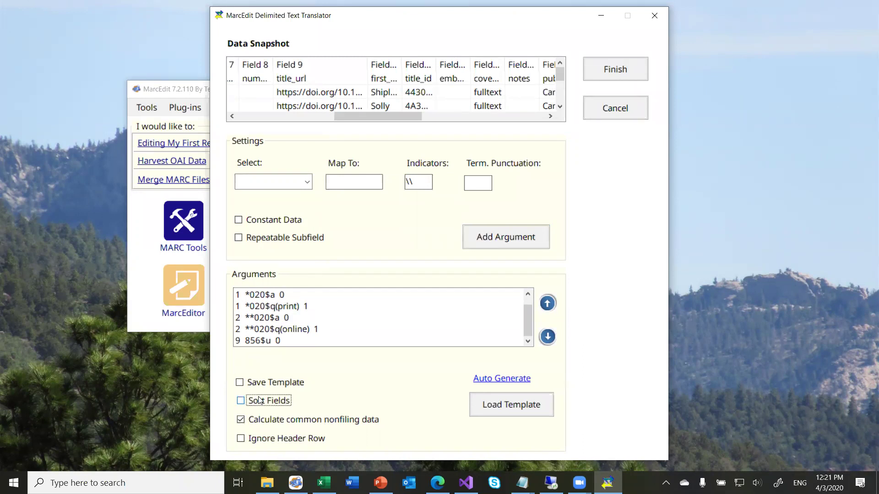
left_click(259, 385)
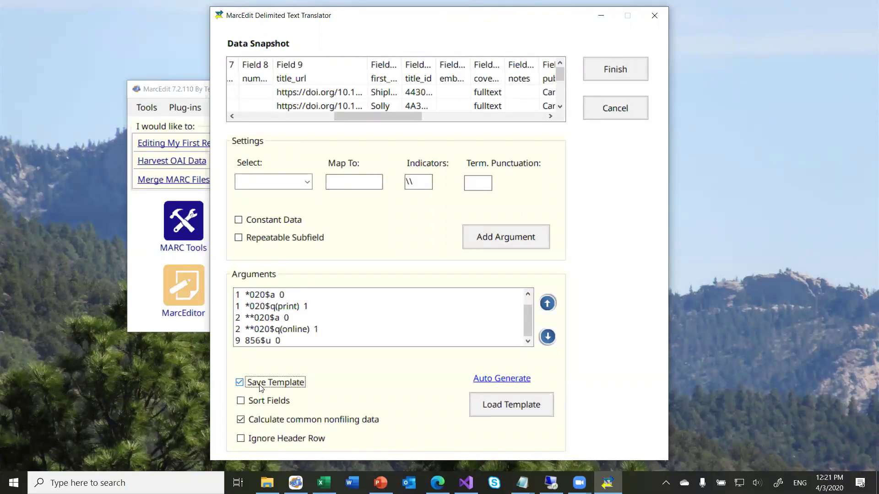
left_click(261, 388)
left_click(259, 401)
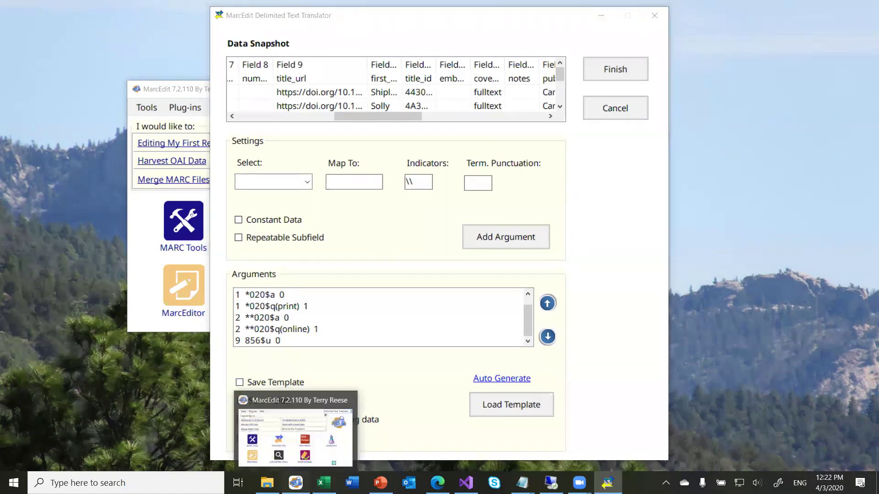
- Switch to the main MarcEdit window and open the Application Data Path folder
left_click(295, 483)
left_click(223, 112)
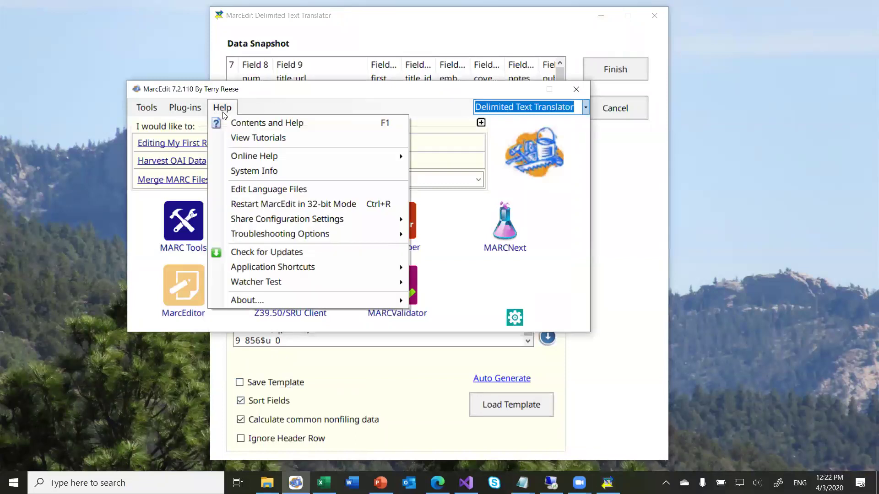
mouse_move(297, 267)
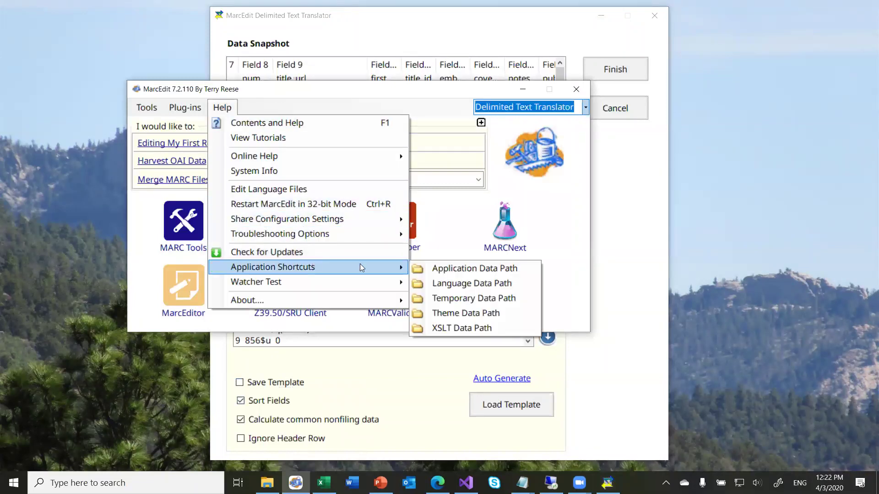
left_click(436, 272)
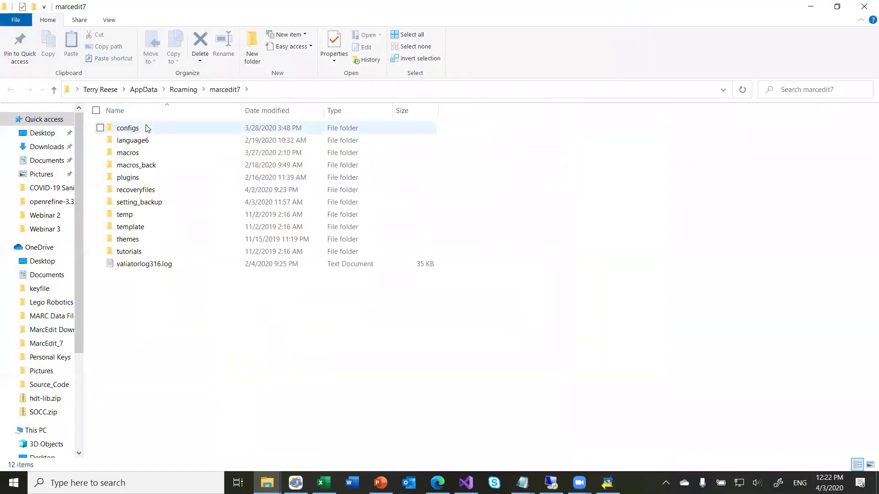
- Examine the nonfiling word list in delimited_filing_chars.txt in the configs folder and return to the Delimited Text Translator
double_click(147, 128)
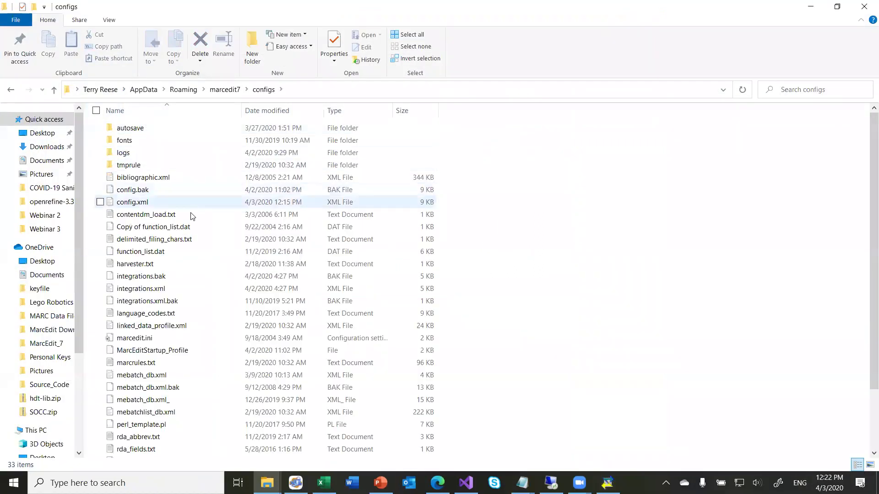
double_click(181, 240)
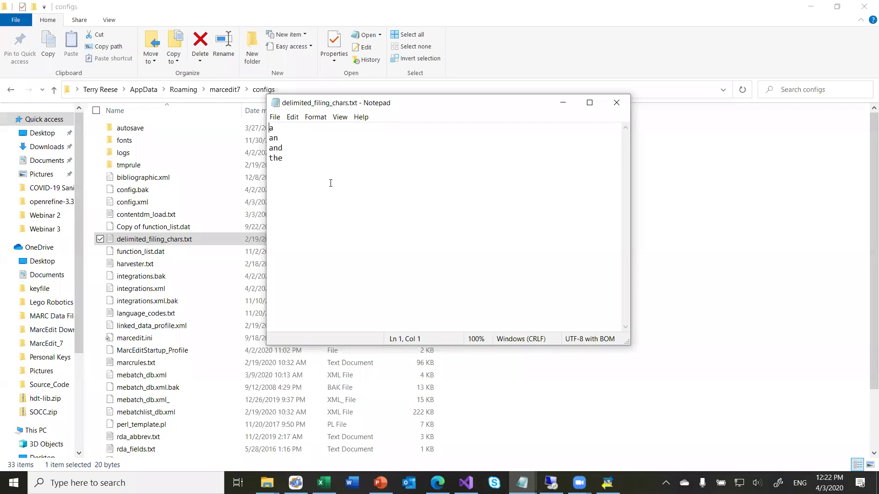
left_click(610, 102)
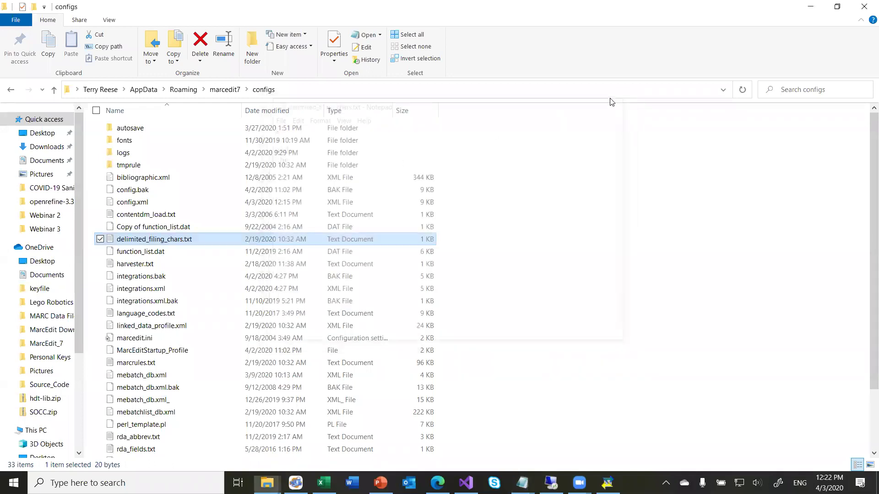
left_click(836, 7)
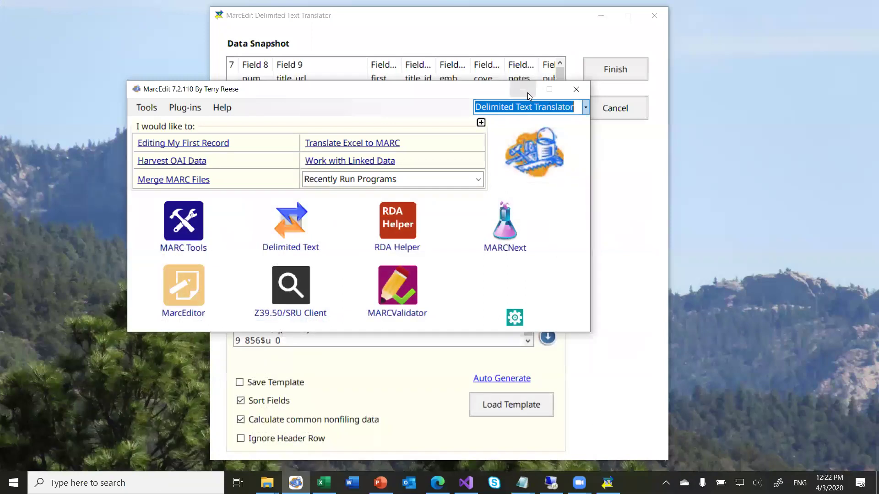
left_click(527, 92)
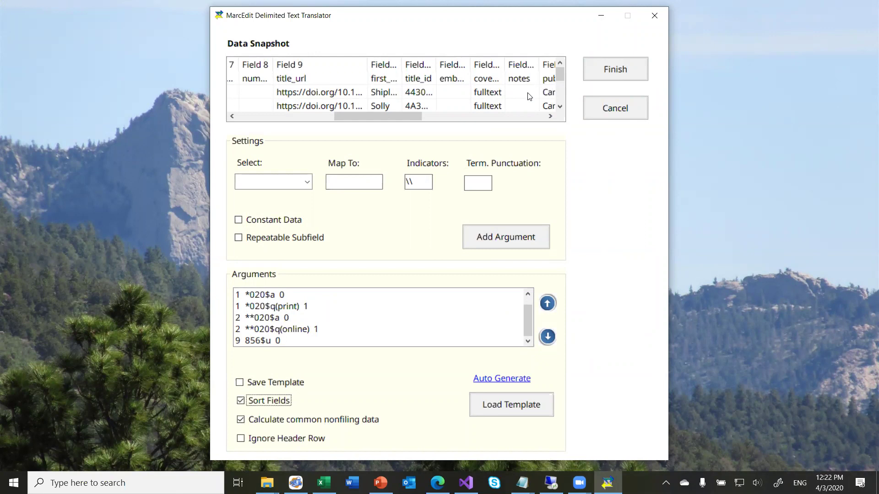
- Exclude the header row from the conversion, run the translation to output1.mrk and dismiss the completion message
left_click(282, 439)
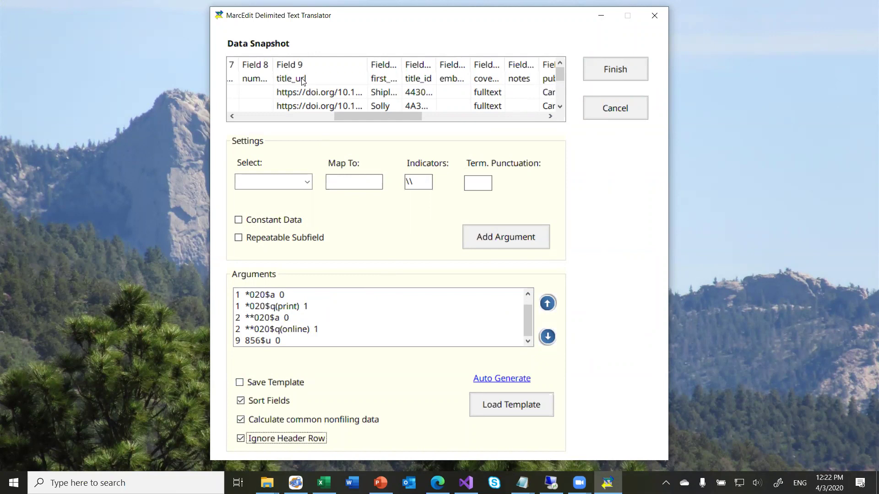
left_click(604, 72)
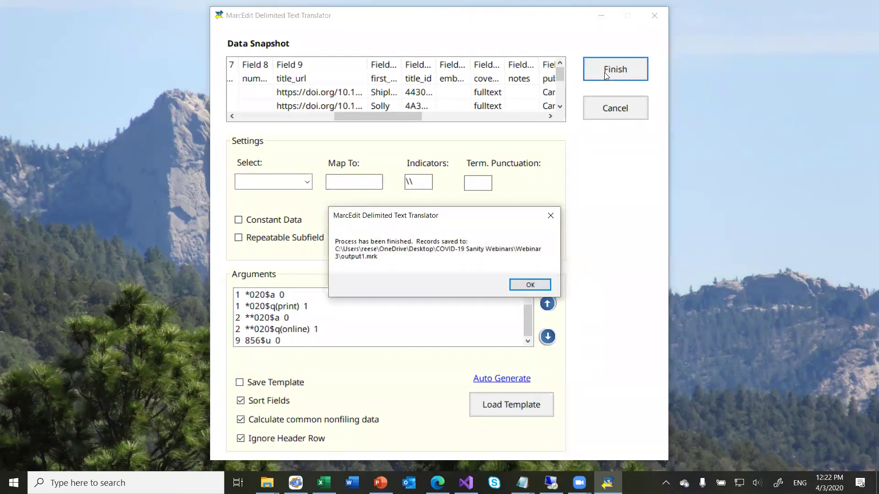
left_click(520, 286)
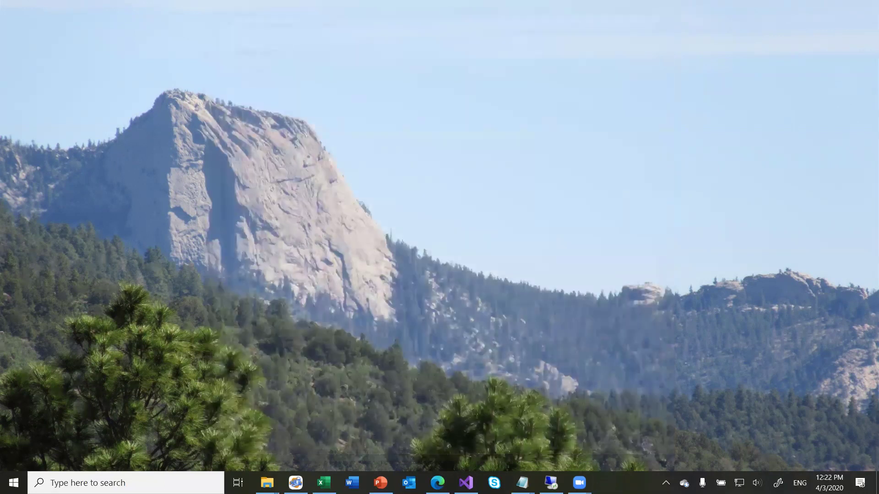
- Switch to the Webinar 3 folder in File Explorer and open output1.mrk to examine the generated records
mouse_move(266, 482)
left_click(206, 435)
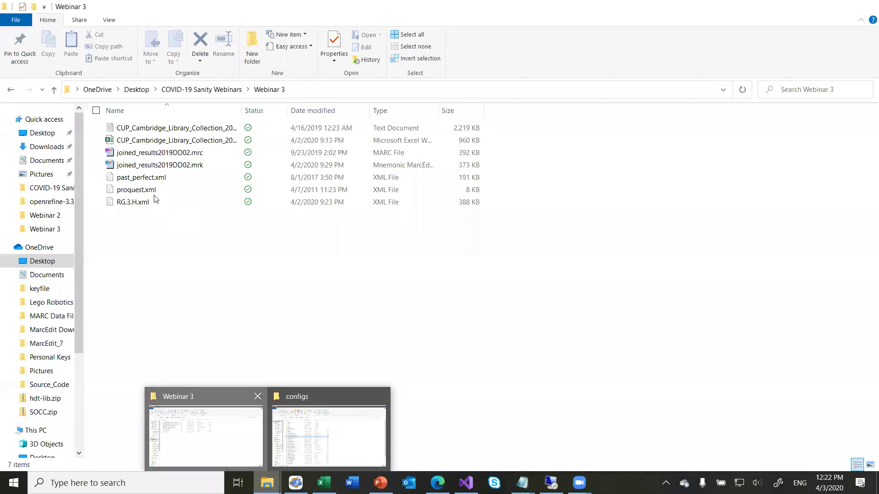
left_click(147, 178)
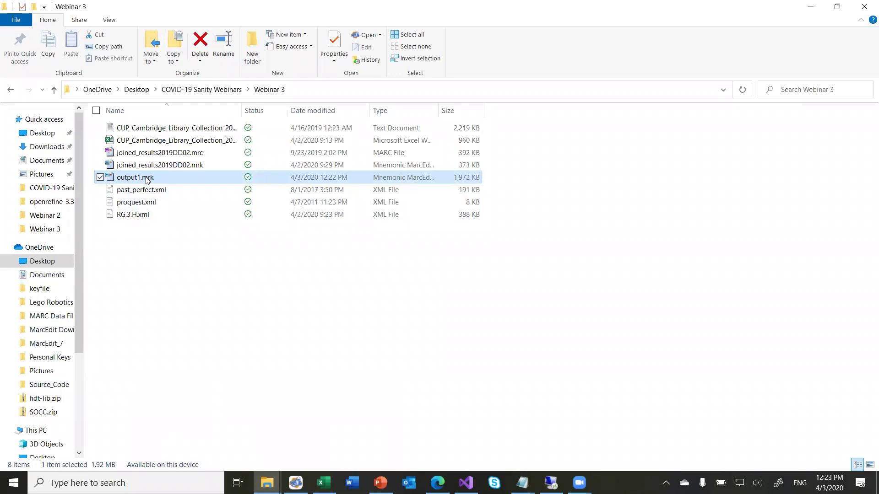
double_click(147, 179)
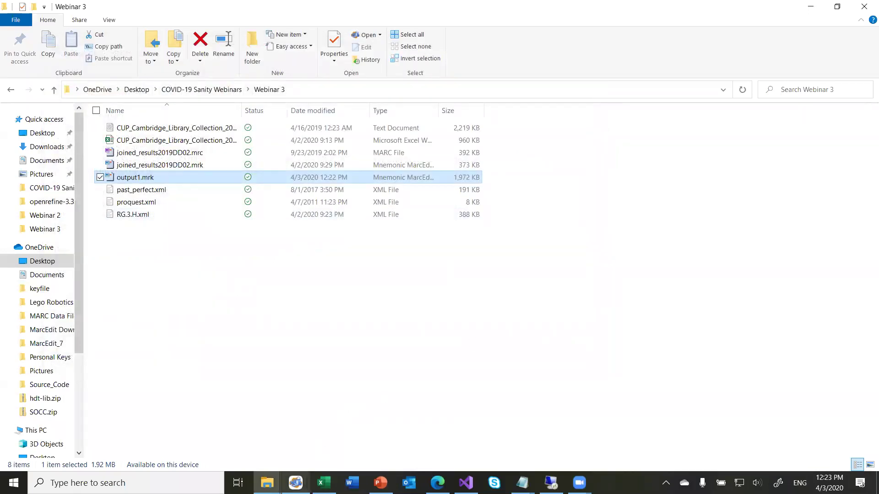
- Start a new Delimited Text Translator session with CUP_Cambridge_Library_Collection_2019-04-16.txt as the source and output1.mrk as the output
mouse_move(295, 483)
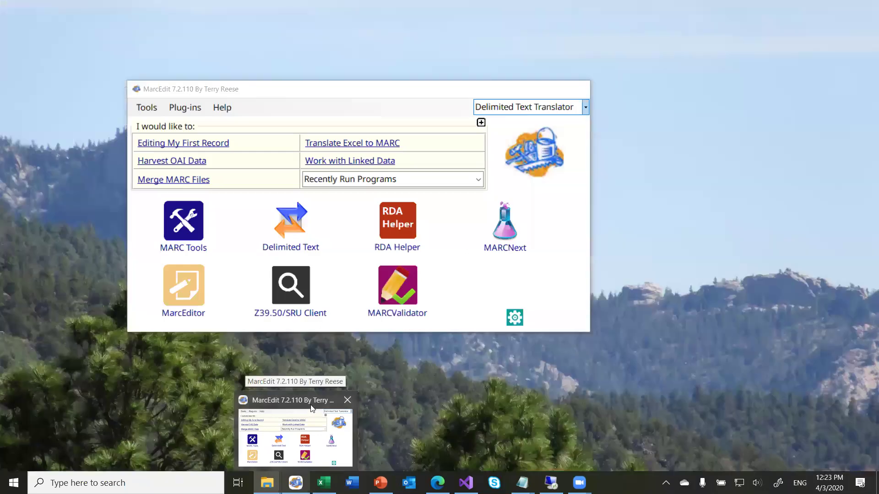
left_click(314, 409)
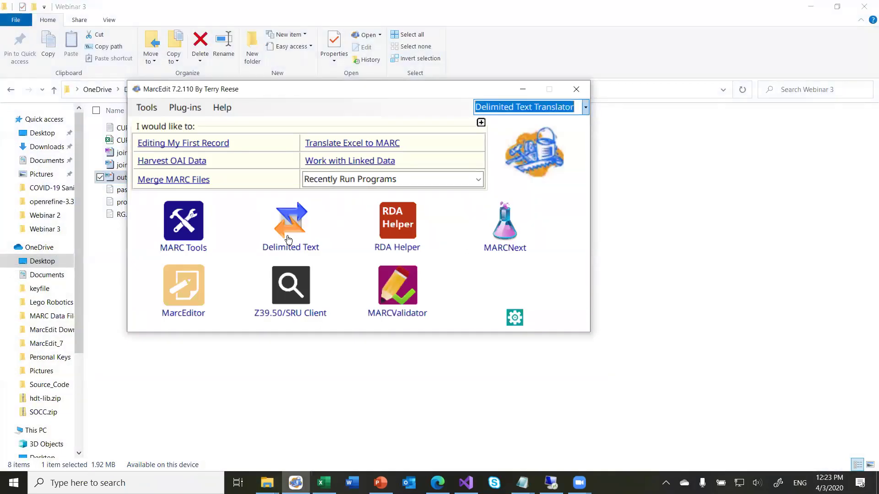
left_click(289, 239)
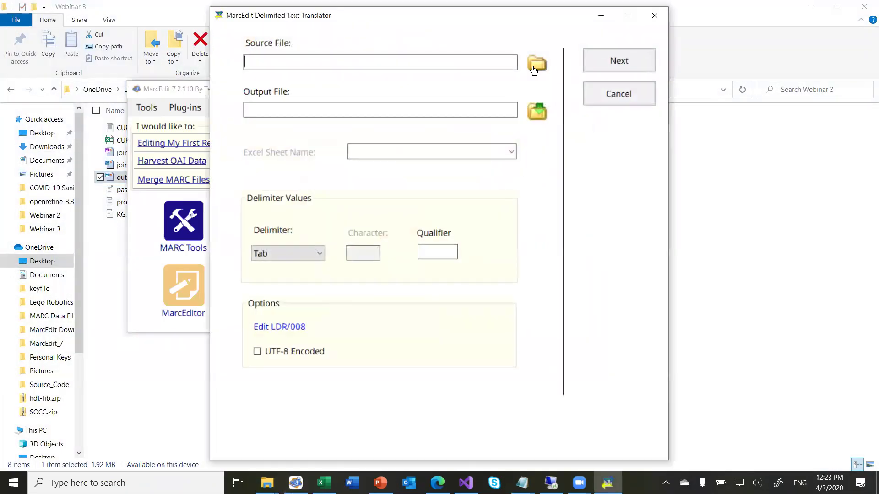
left_click(532, 66)
double_click(416, 109)
left_click(538, 114)
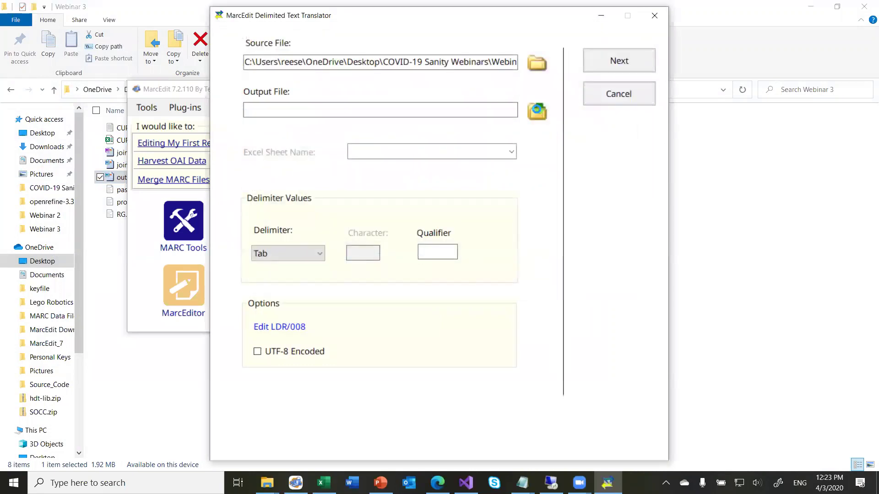
double_click(347, 121)
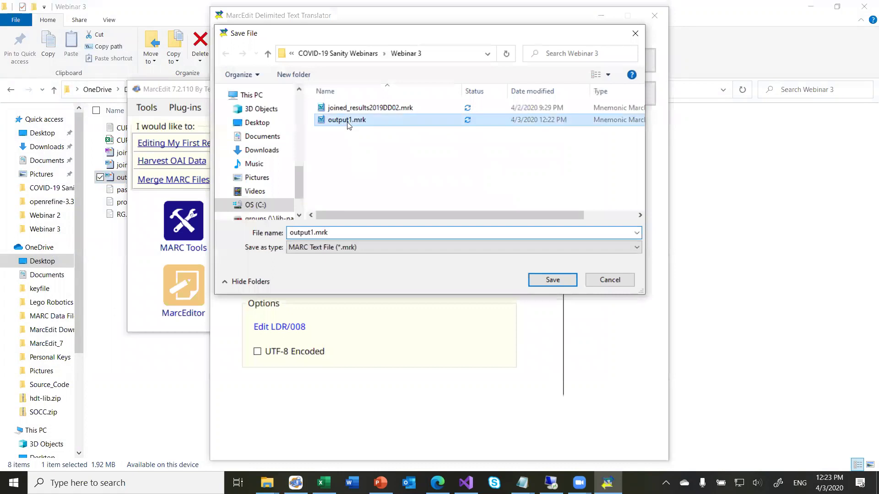
left_click(476, 242)
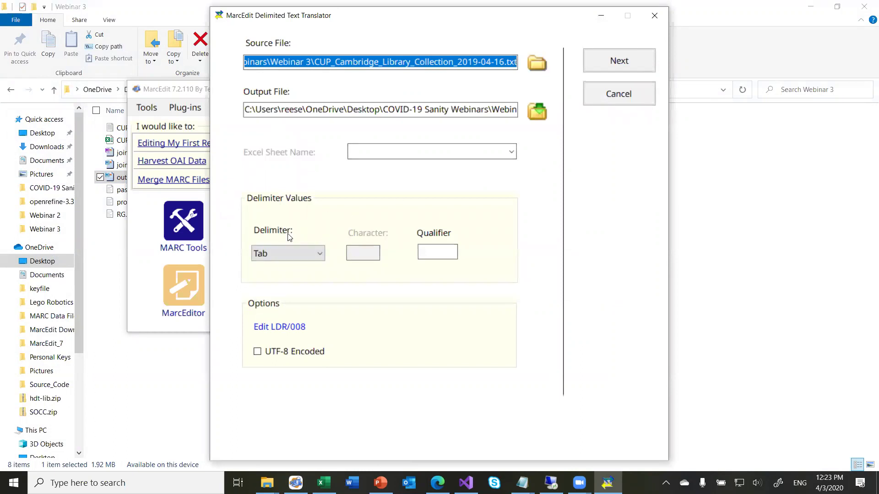
- Examine the available delimiter choices for the text source file, leaving the delimiter at Tab
left_click(321, 255)
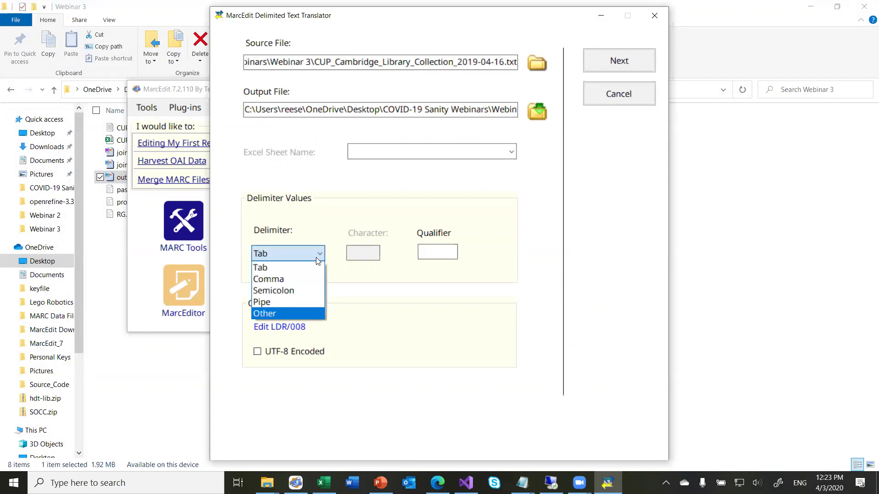
left_click(330, 226)
left_click(319, 253)
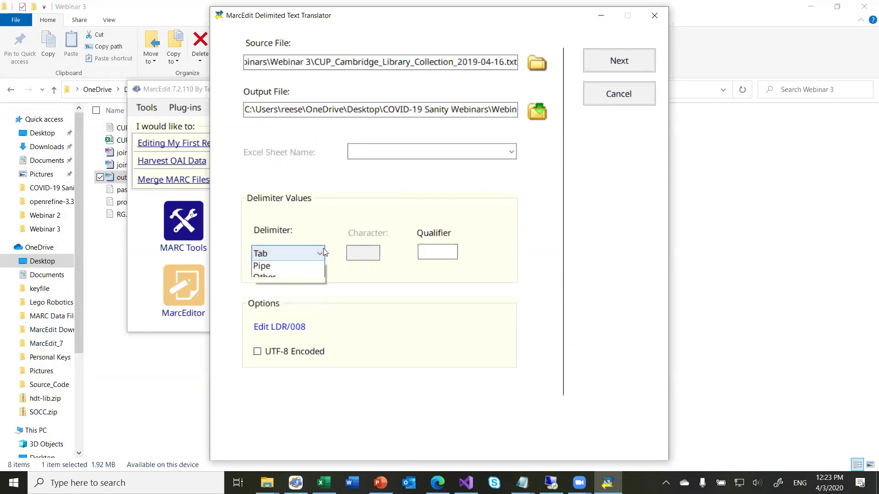
left_click(365, 256)
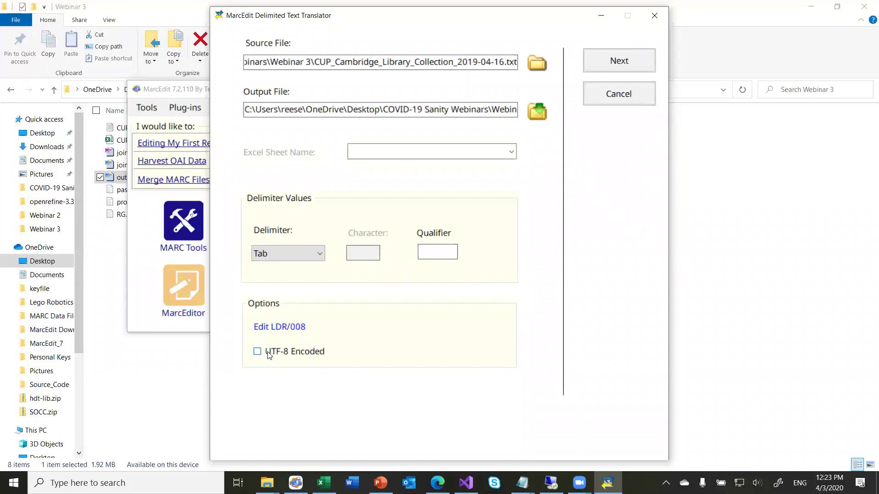
- Open the LDR/008 editor and examine the record types offered for the leader
left_click(285, 328)
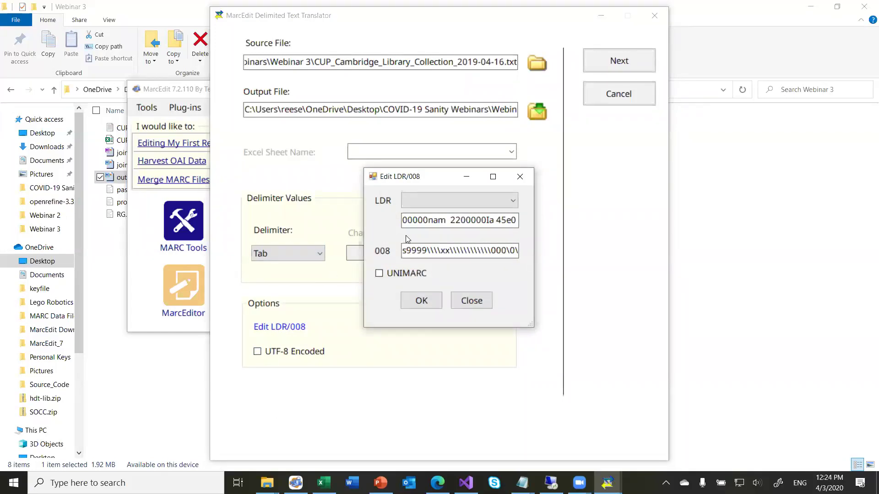
left_click(513, 201)
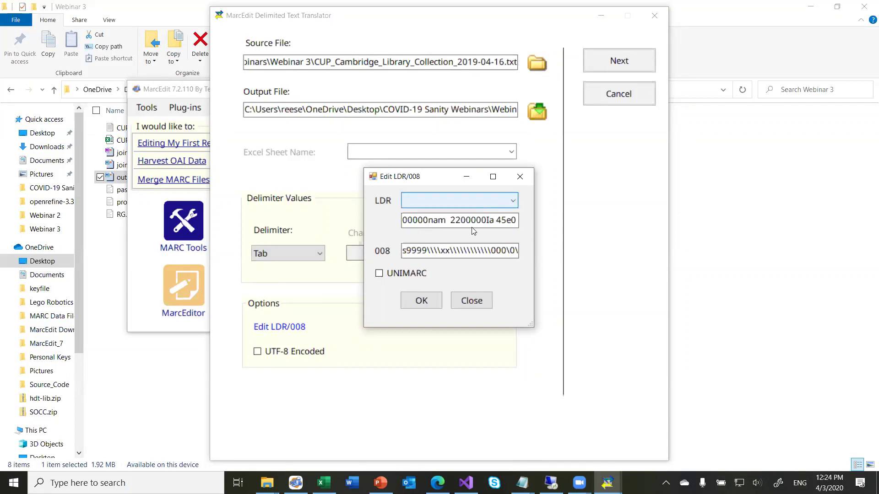
left_click(513, 204)
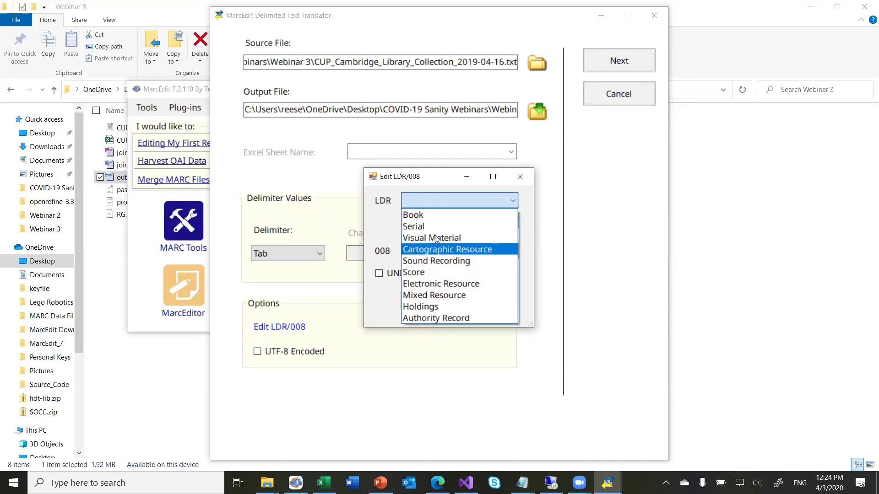
left_click(370, 216)
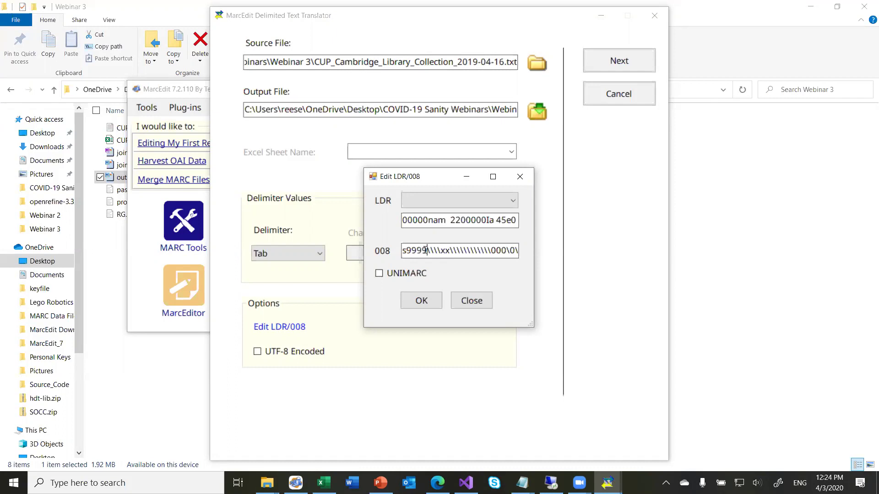
- Replace the 9999 date in the 008 field with the reference {264$c}
key("BackSpace")
key("BackSpace")
key("BackSpace")
key("BackSpace")
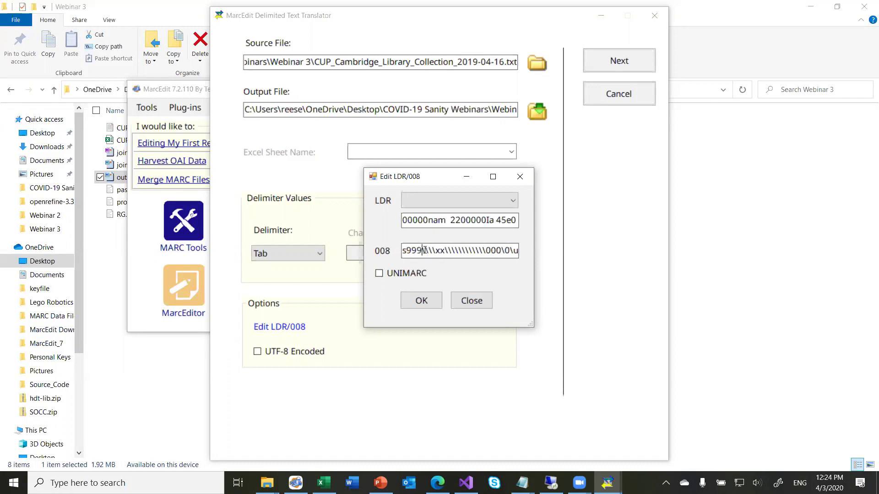
type("264$")
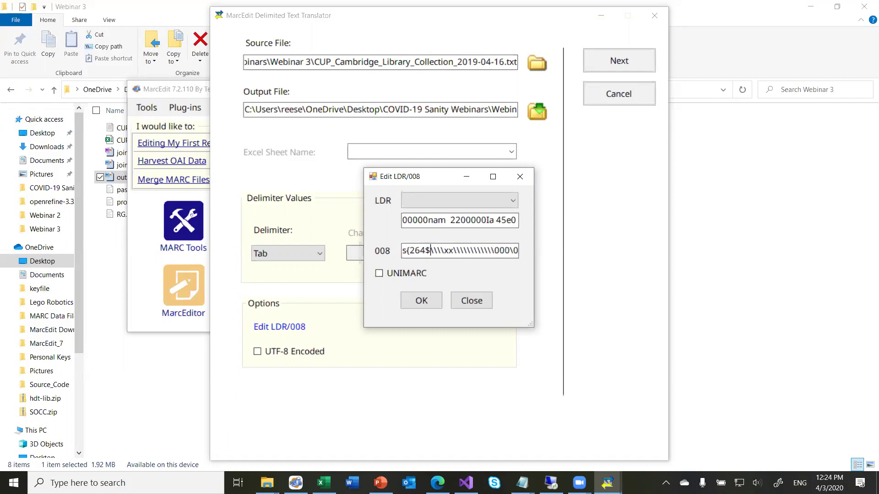
type("c}")
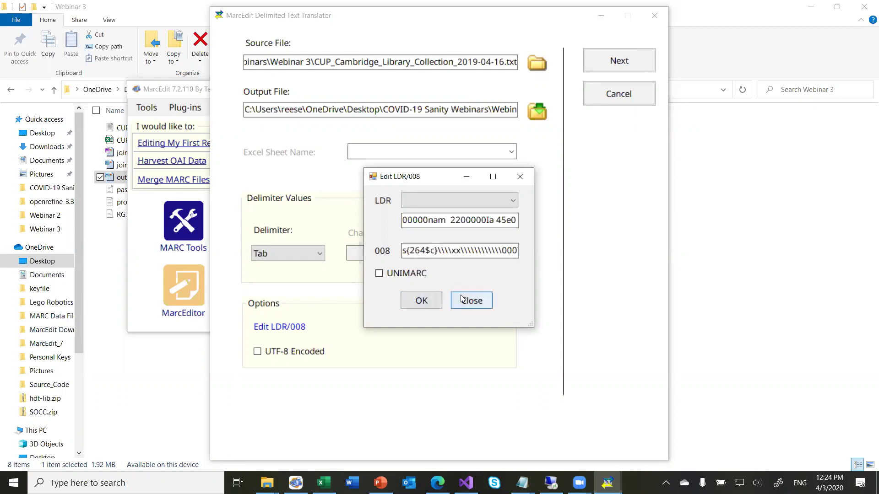
- Toggle the UNIMARC option on and off, close the LDR/008 editor without applying and cancel the translator session
left_click(399, 275)
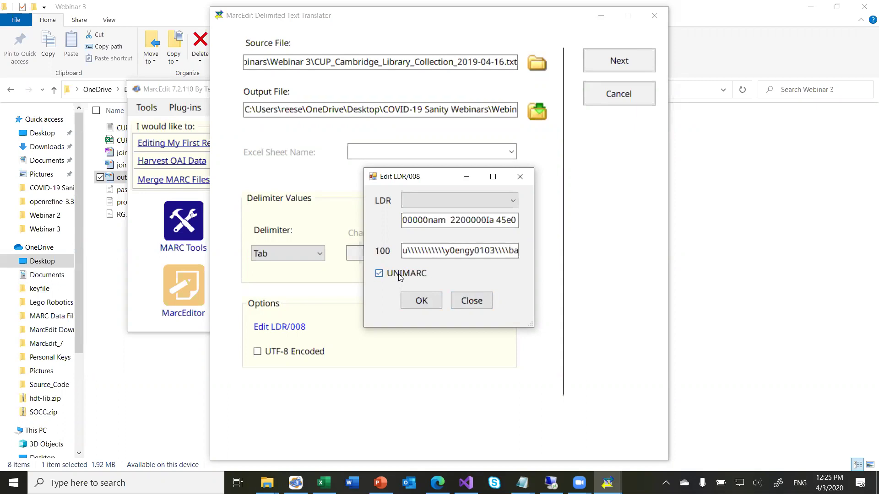
left_click(399, 276)
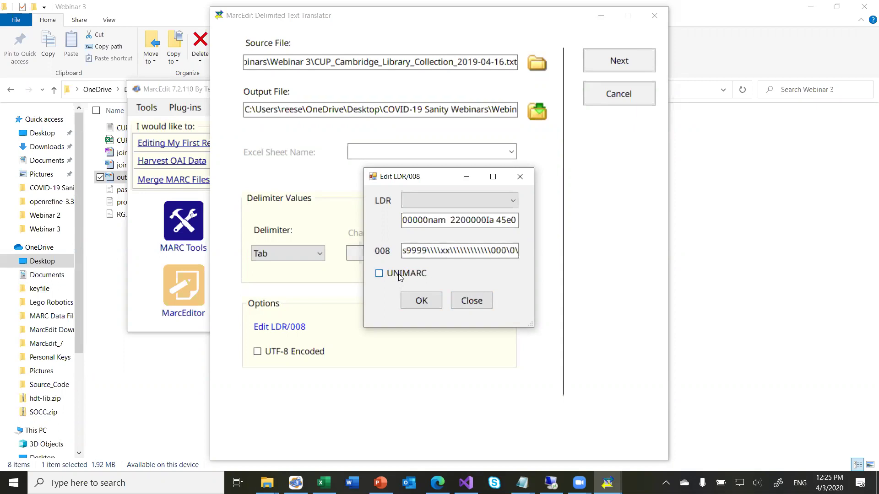
left_click(471, 300)
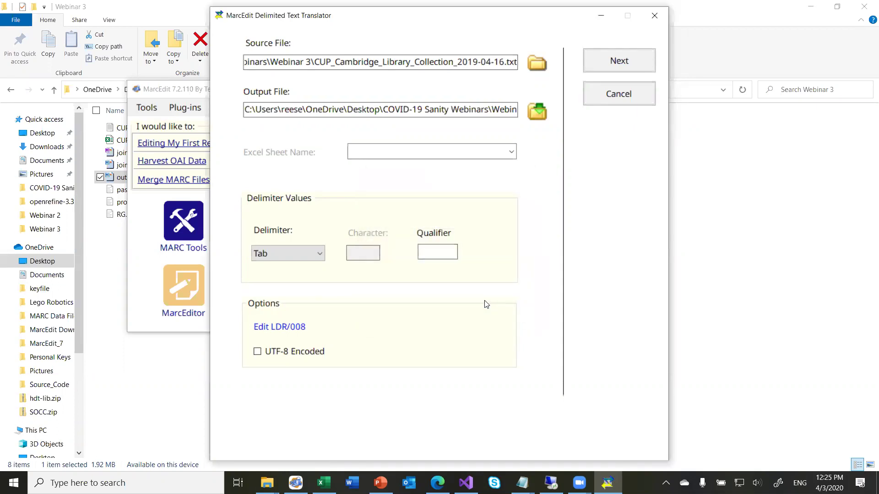
left_click(643, 96)
left_click(524, 89)
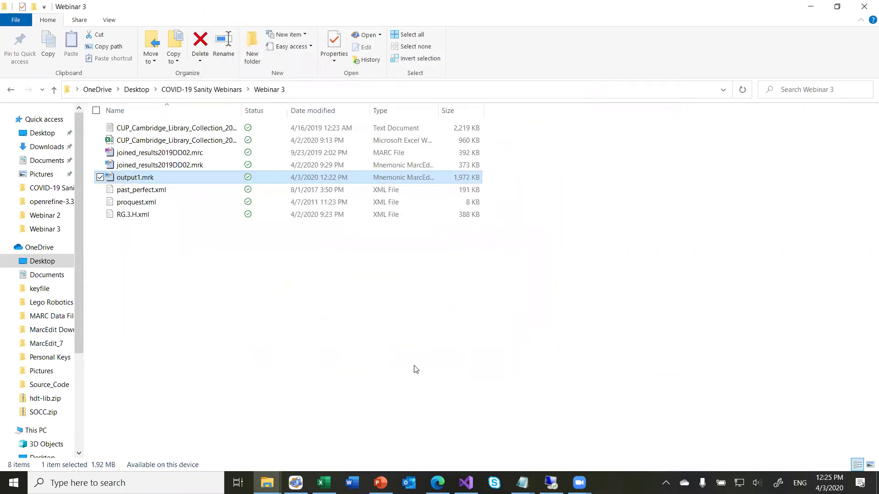
- Switch to the PowerPoint presentation, start the slide show from the current slide and advance through the Common Joining techniques slides
left_click(380, 482)
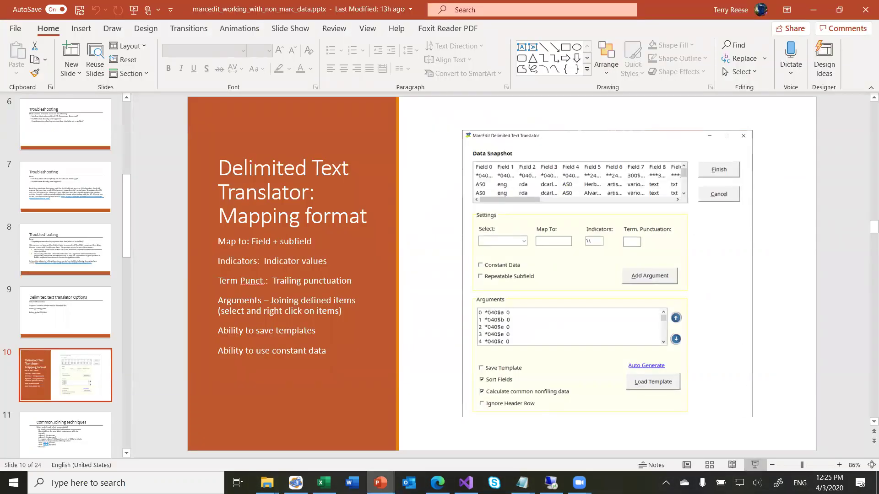
left_click(754, 465)
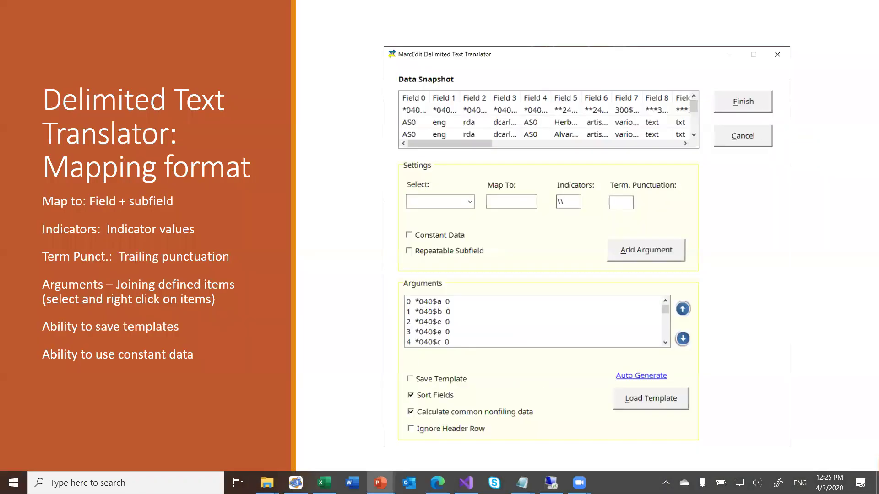
key("Right")
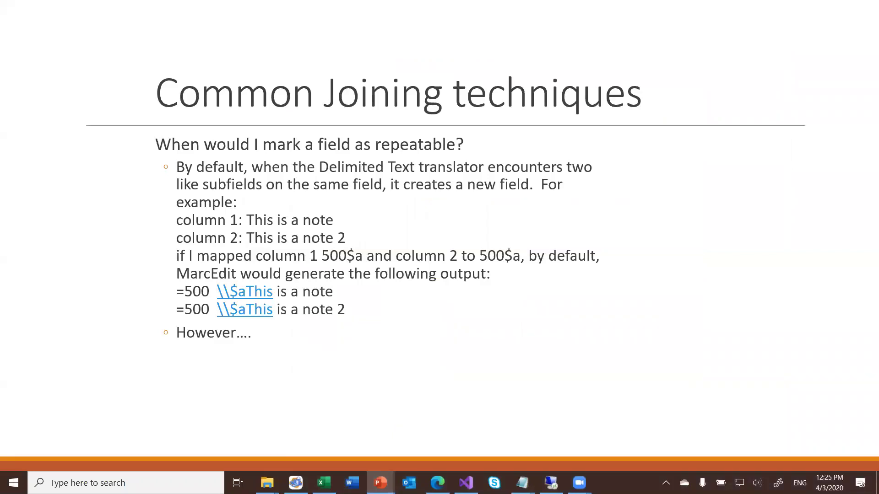
key("Right")
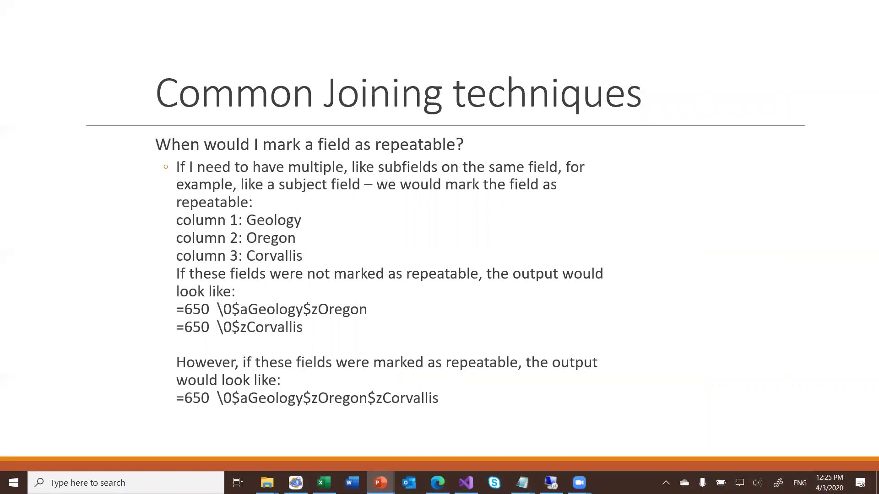
- End the slide show, switch to MarcEdit and load the source text file into a new Delimited Text Translator session
key("Escape")
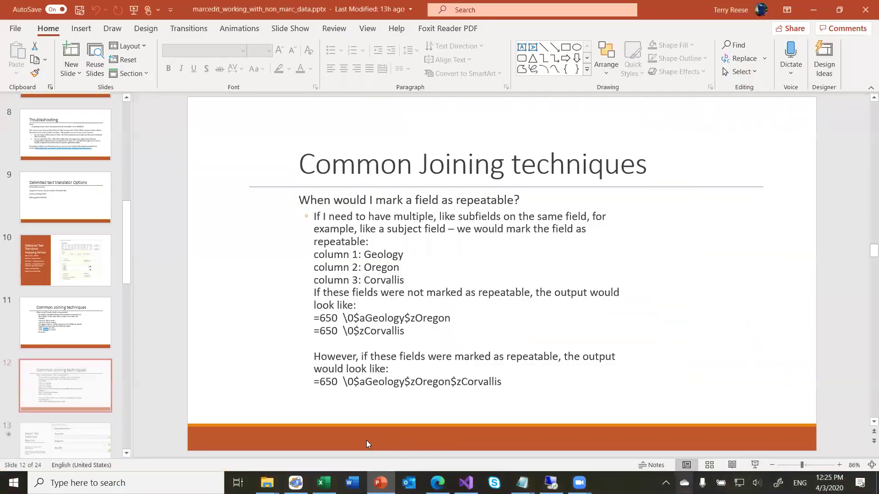
key("alt+Tab")
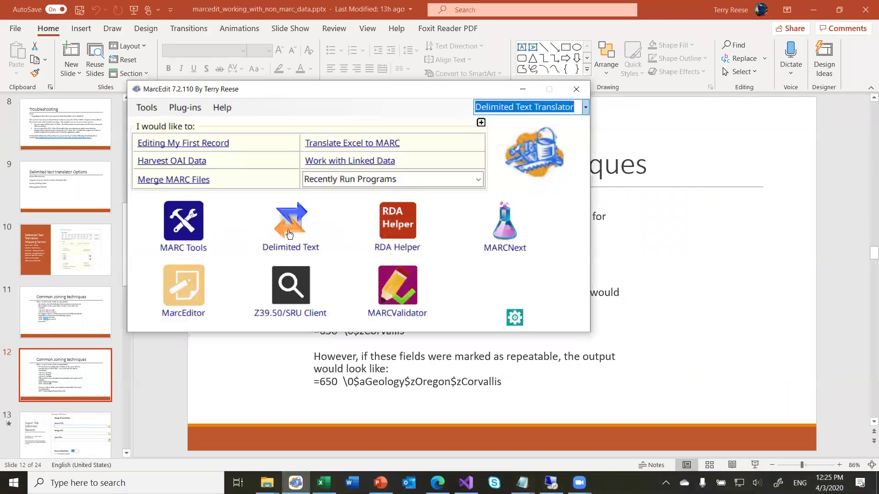
left_click(476, 108)
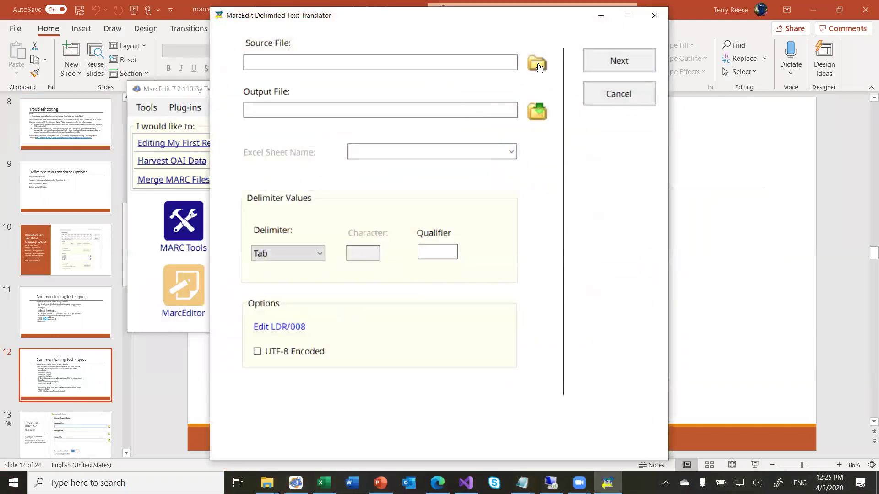
double_click(498, 110)
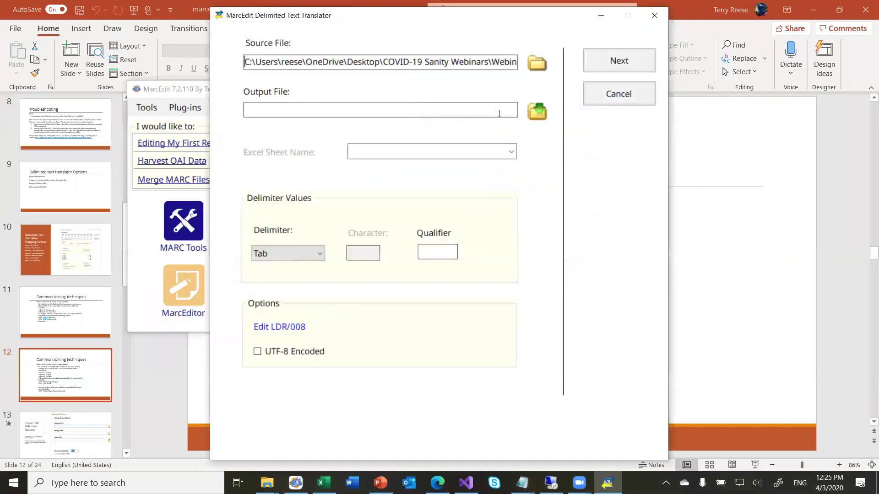
- Set output1.mrk as the output file, replacing the existing file, and continue to the field mapping settings
left_click(540, 117)
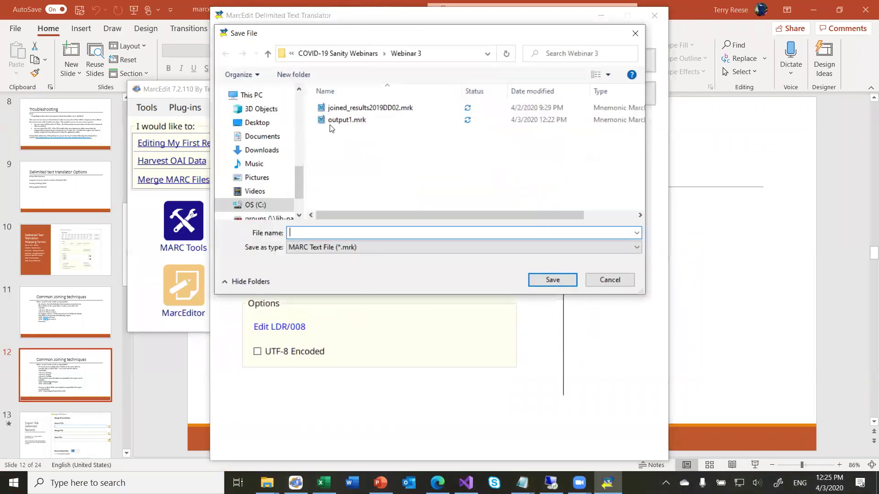
left_click(331, 123)
left_click(555, 280)
left_click(466, 242)
left_click(622, 63)
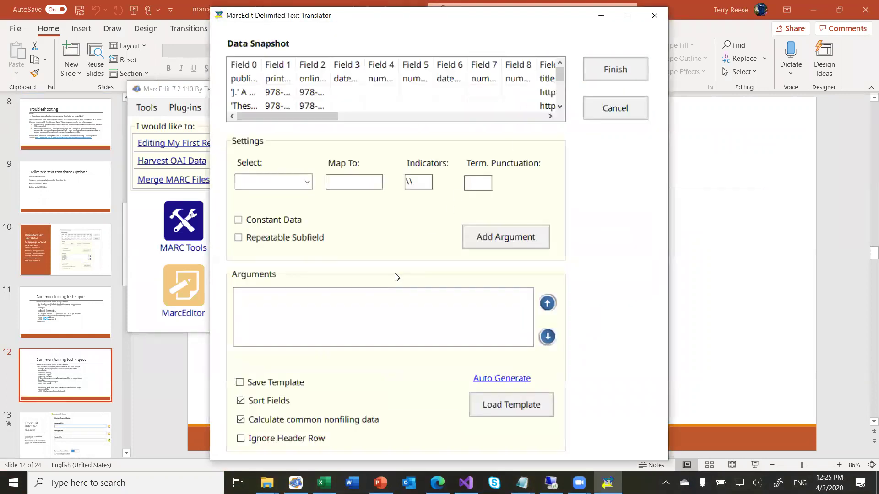
- Toggle the Constant Data and Repeatable Subfield options on and off
left_click(272, 221)
left_click(273, 221)
left_click(273, 239)
left_click(272, 241)
- Add an argument that maps Field 1 to 100$a with indicator 0
left_click(307, 181)
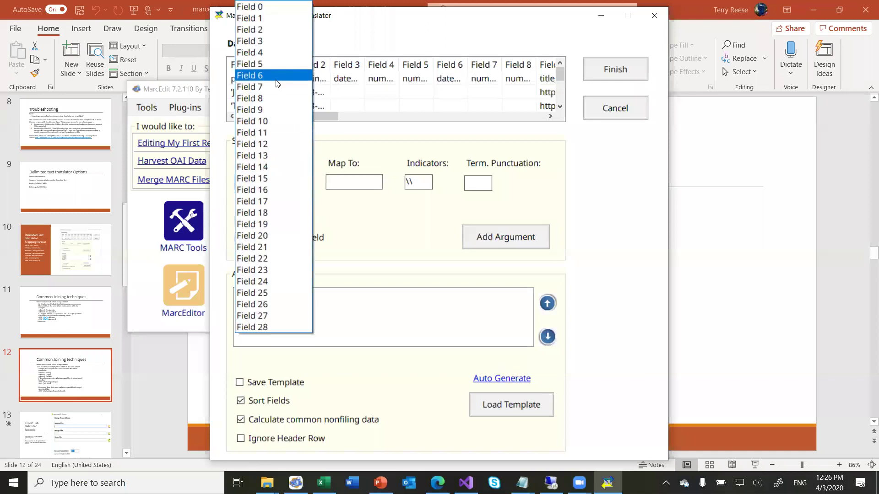
left_click(261, 18)
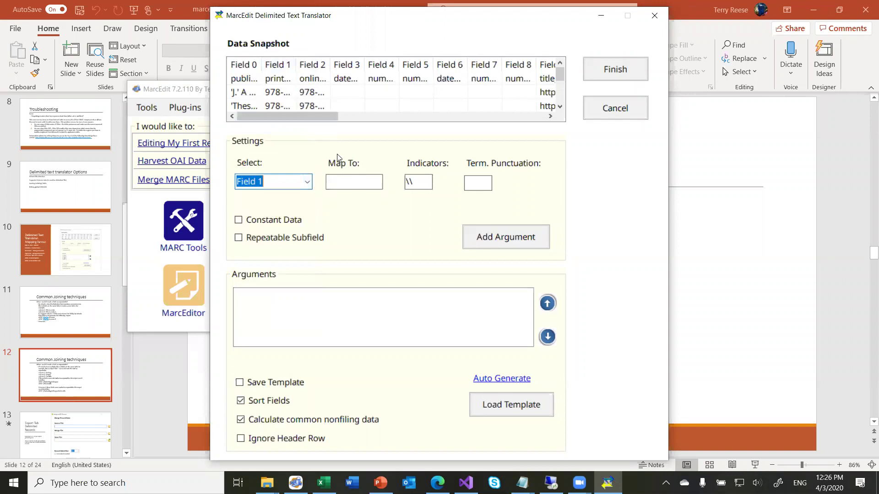
left_click(341, 181)
type("100$a")
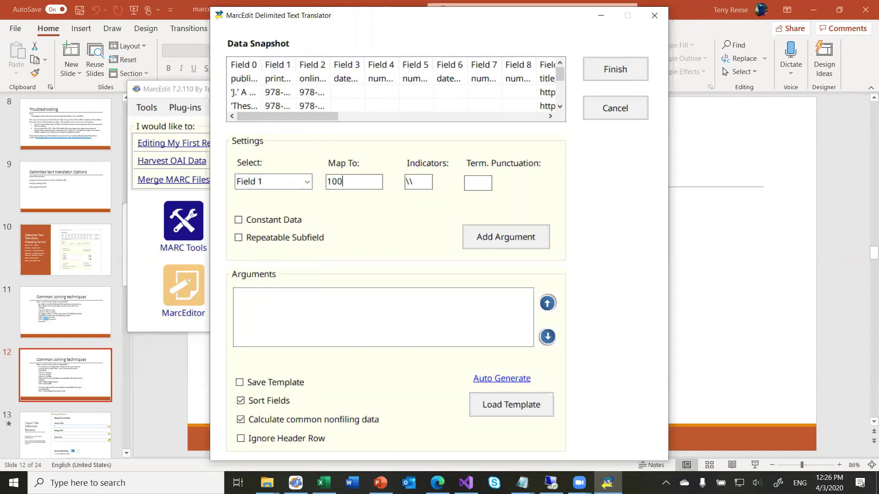
key("BackSpace")
key("BackSpace")
type("$a")
key("Tab")
key("BackSpace")
type("10")
left_click(504, 241)
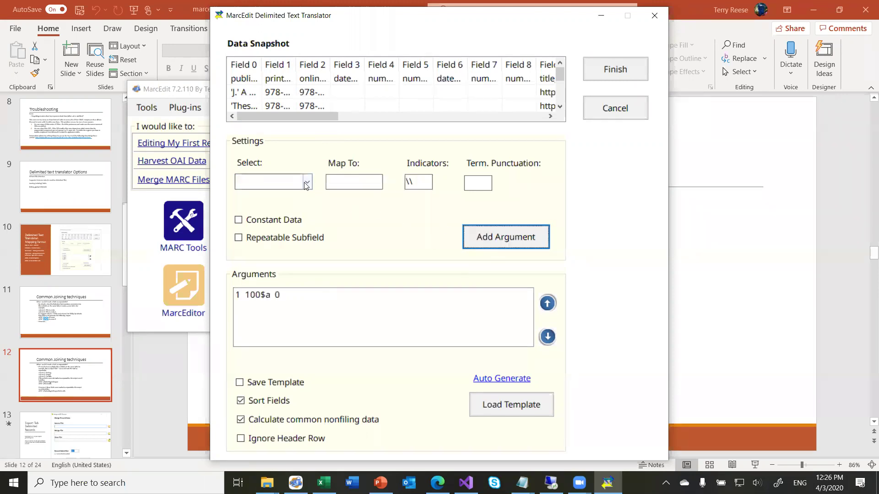
- Add a second argument that maps Field 2 to 100$a with indicator 0
left_click(274, 182)
left_click(280, 33)
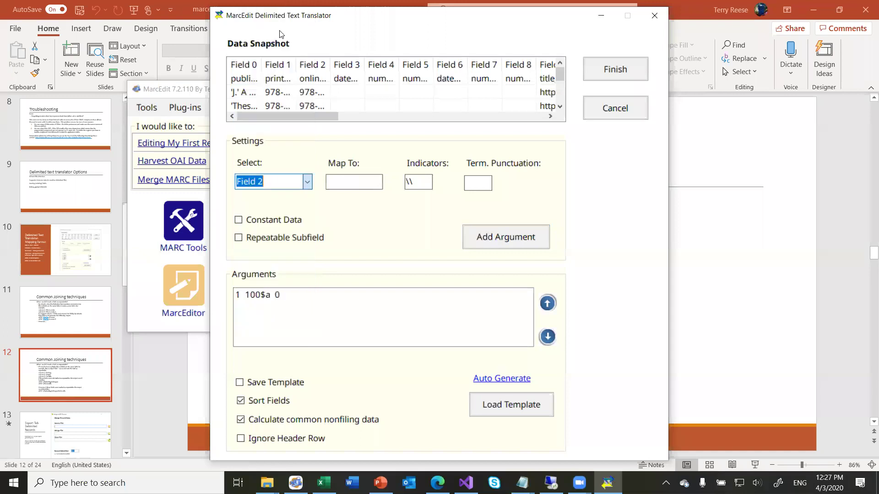
left_click(349, 185)
type("100$a")
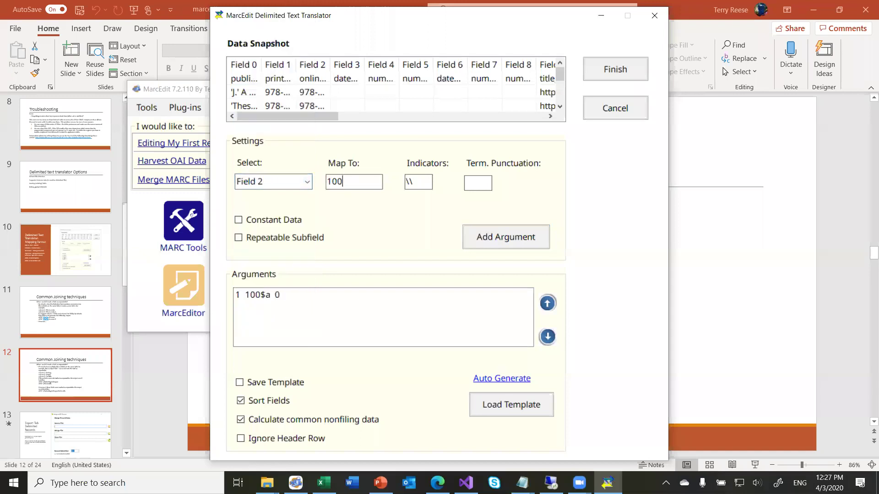
key("Tab")
type("10")
left_click(498, 238)
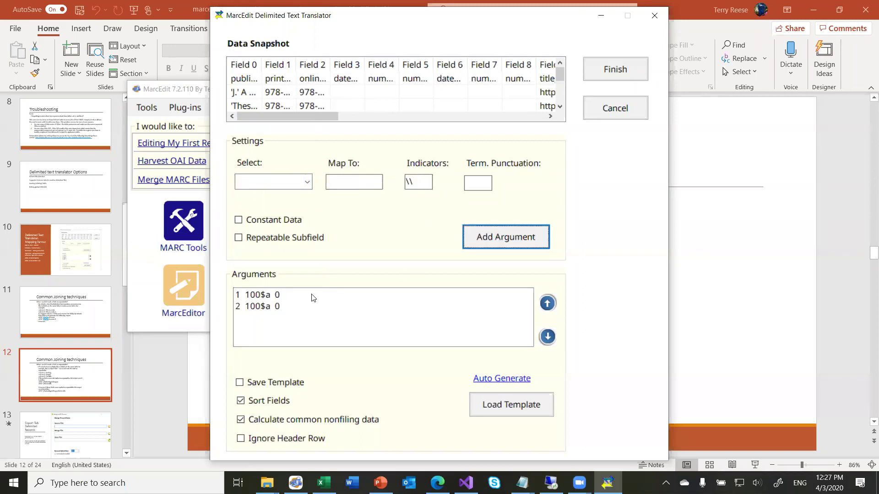
- Join the two 100$a arguments for Field 1 and Field 2 and cancel the translator session
left_click_drag(269, 293, 281, 315)
right_click(281, 315)
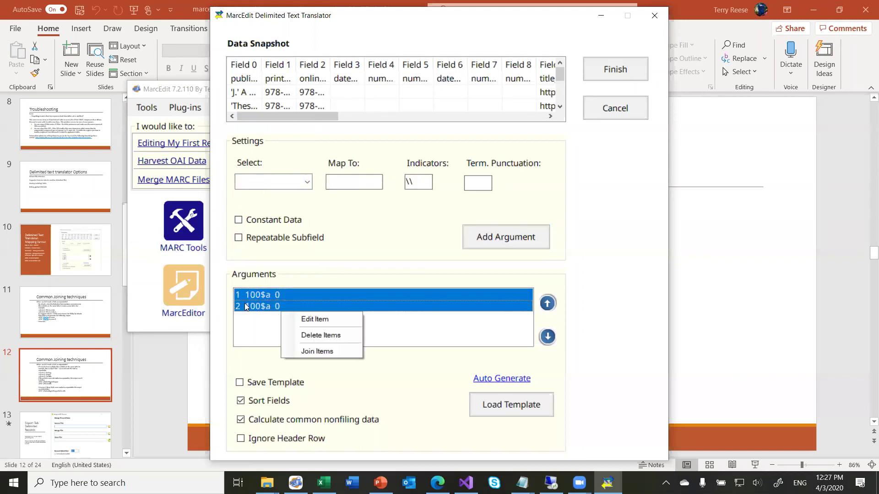
left_click(307, 351)
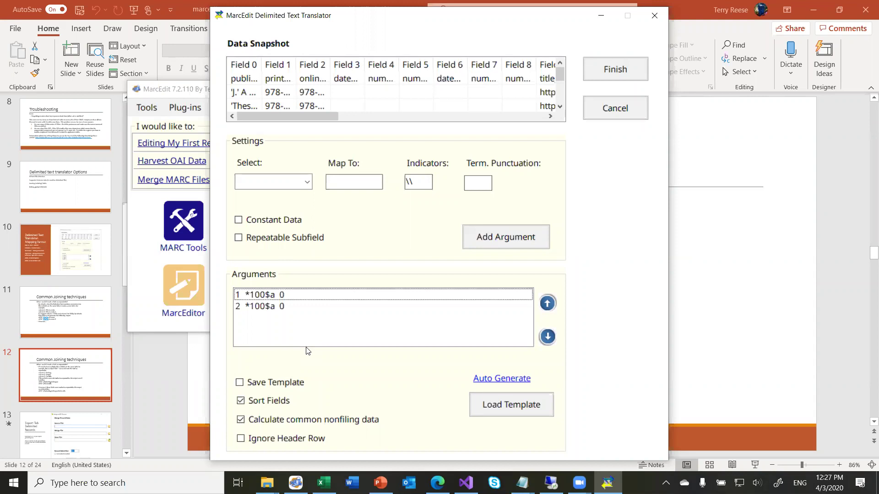
left_click(633, 114)
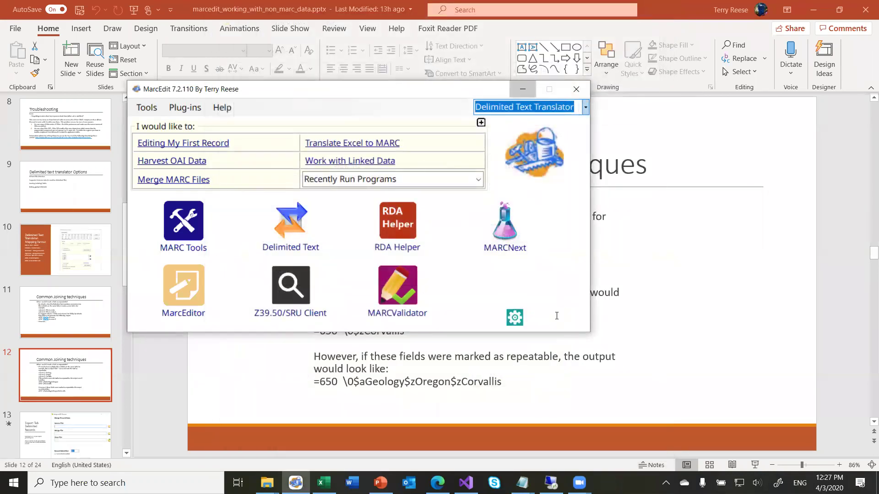
- Switch to PowerPoint, play the slide show forward to the Export Tab Delimited Records slide and end the show
left_click(595, 341)
left_click(751, 465)
left_click(519, 305)
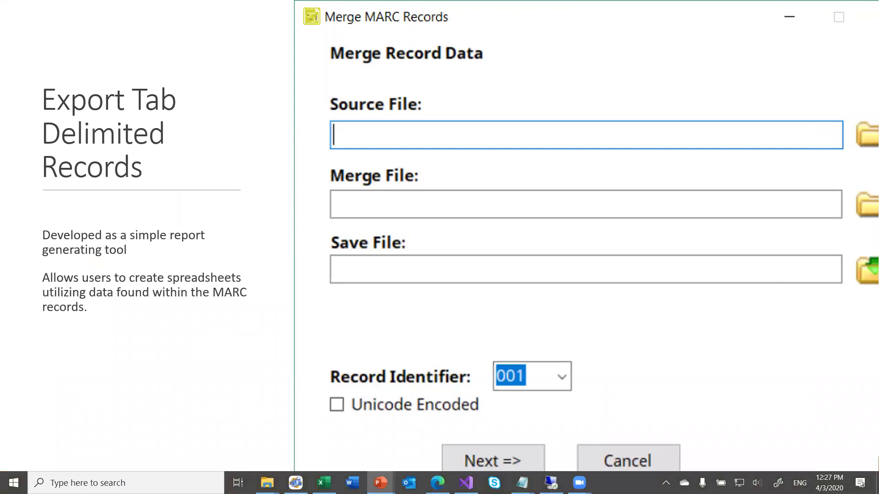
key("Escape")
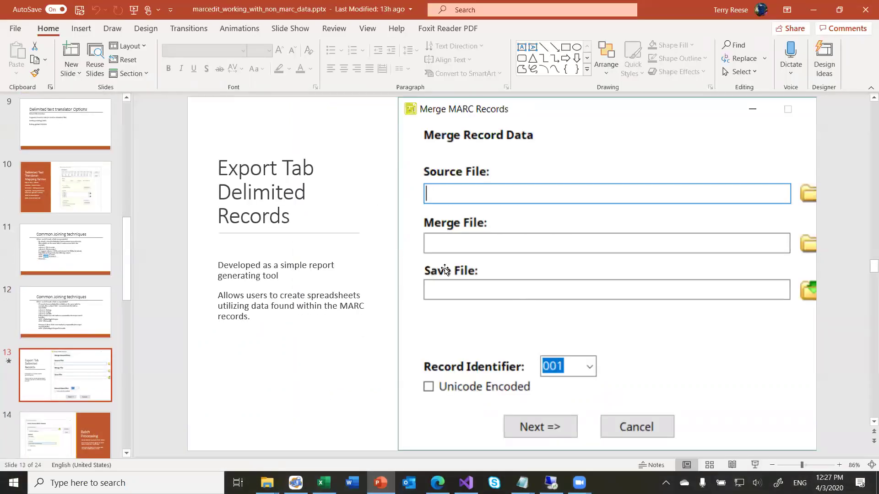
- Switch back to MarcEdit and examine which export tools it offers
left_click(295, 483)
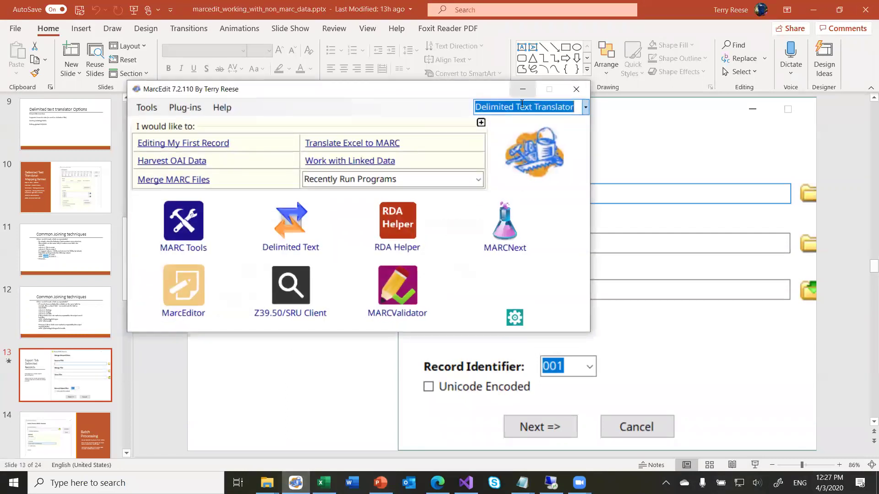
left_click(150, 108)
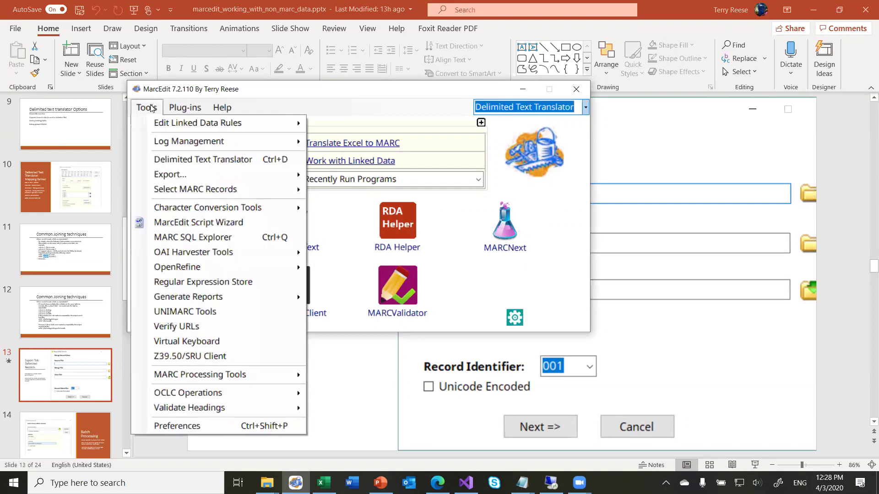
mouse_move(207, 182)
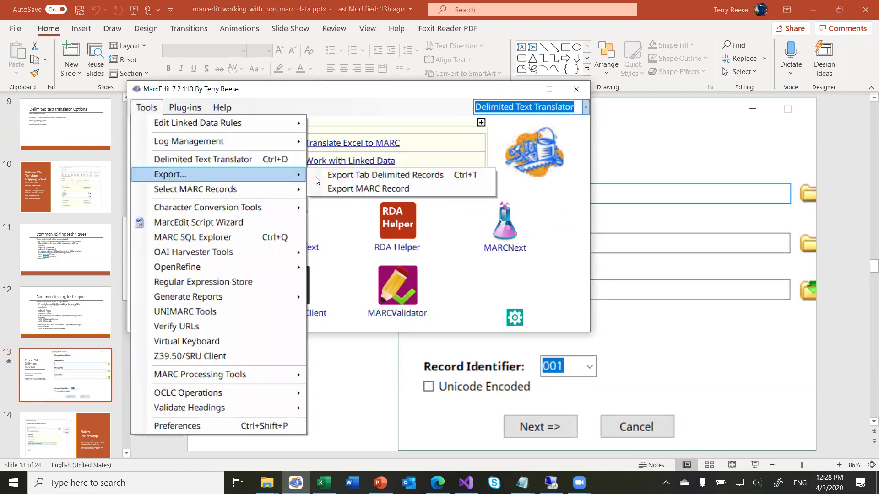
- Search the MarcEdit tools for "expor" and open Export Tab Delimited Records
left_click(507, 111)
key("ctrl+a")
key("BackSpace")
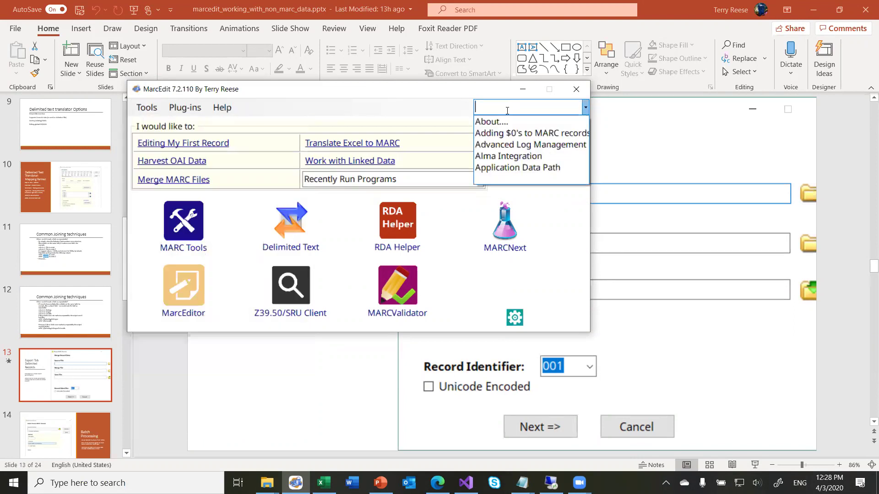
type("expor")
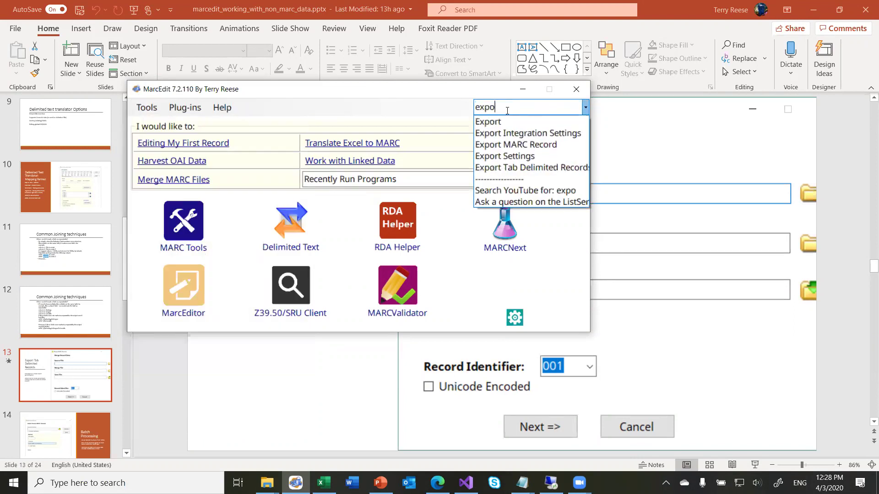
key("Down")
key("Down")
key("Down")
key("Down")
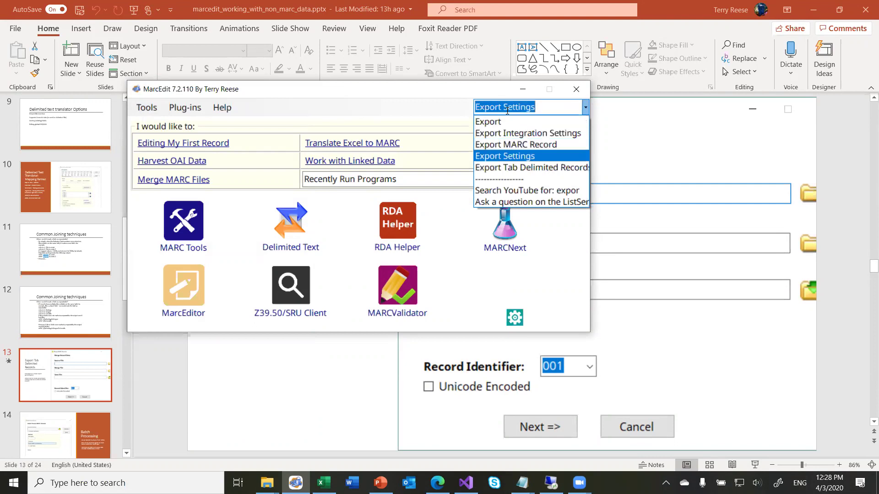
key("Down")
key("Return")
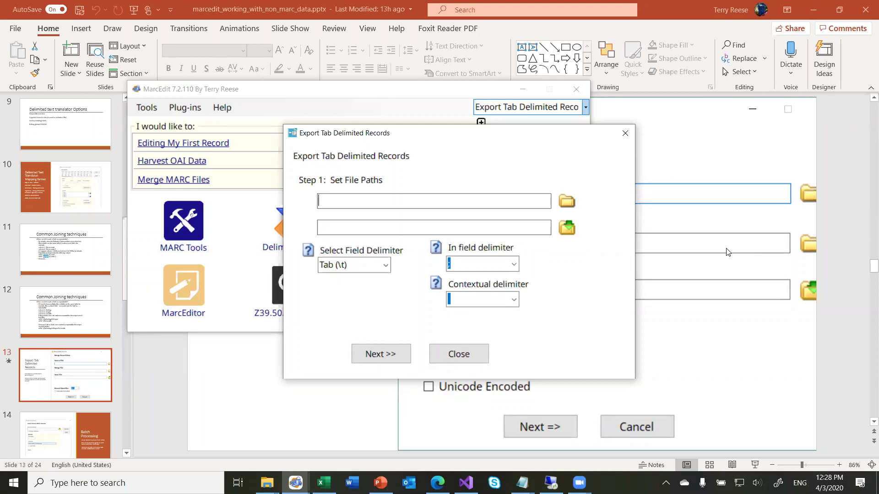
- Set joined_results2019DD02.mrc as the export source and name the tab-delimited output file exported in the Webinar 3 folder
left_click(728, 251)
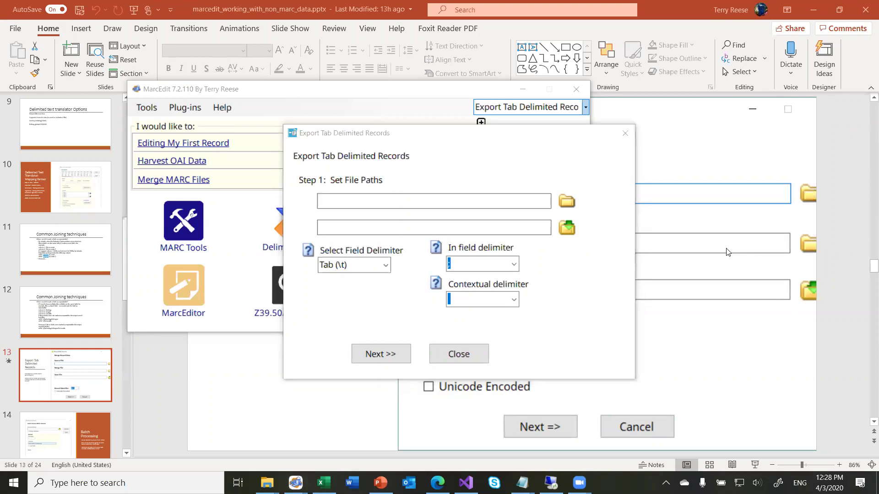
left_click(567, 200)
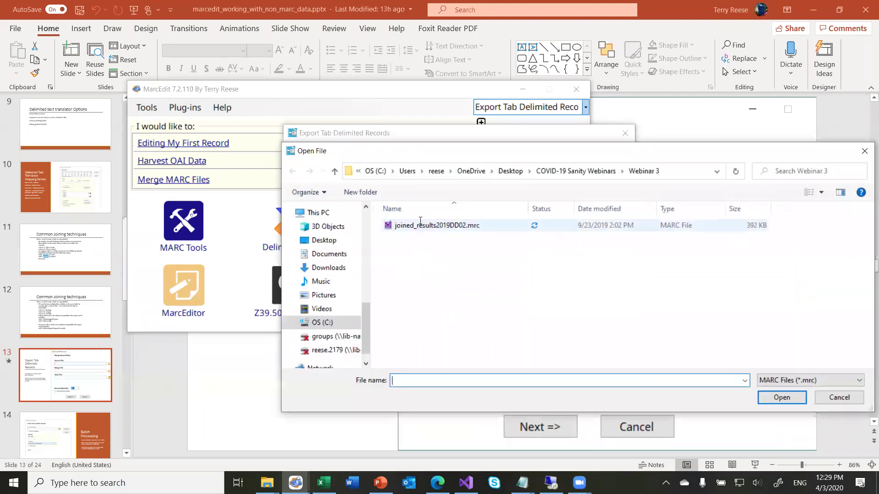
double_click(420, 224)
left_click(561, 226)
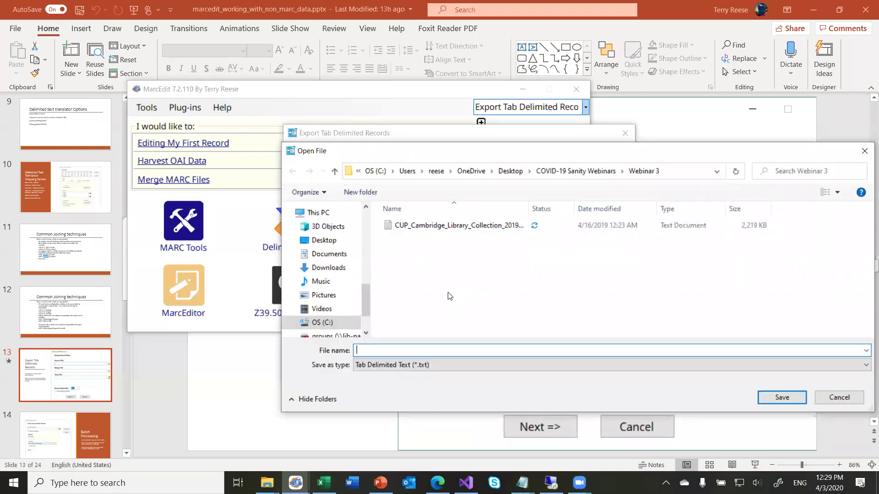
type("exported")
key("Return")
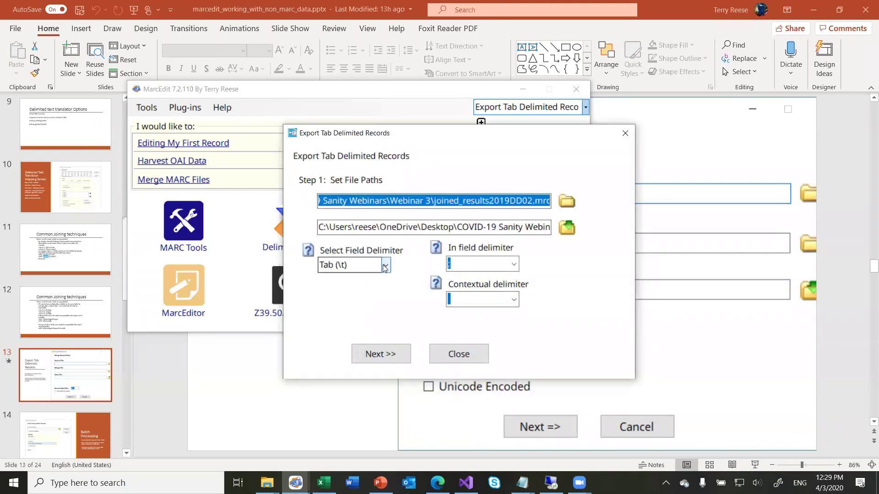
- Keep the semicolon as the in-field delimiter, leave the contextual delimiter blank and continue to defining the export fields
left_click(461, 264)
left_click(462, 264)
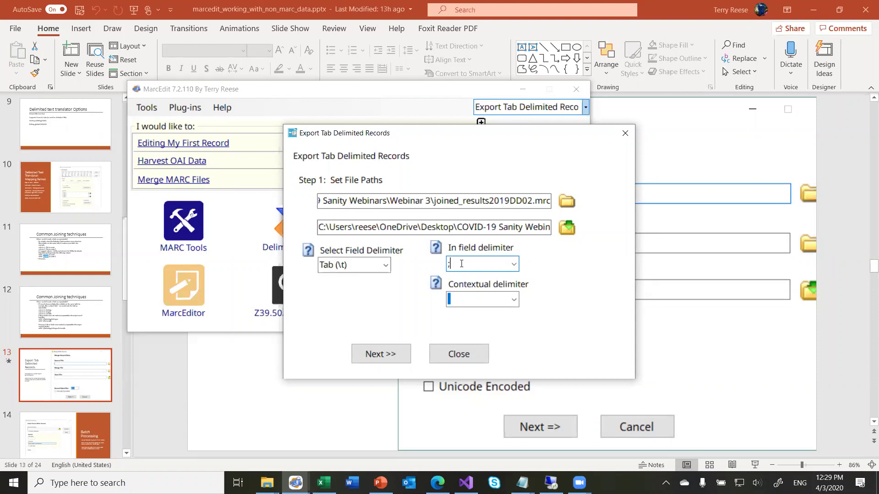
left_click(468, 305)
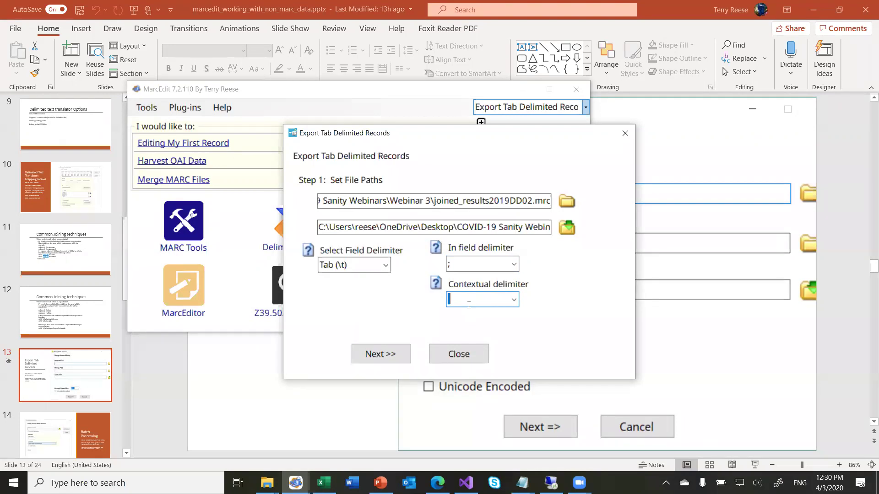
left_click(376, 357)
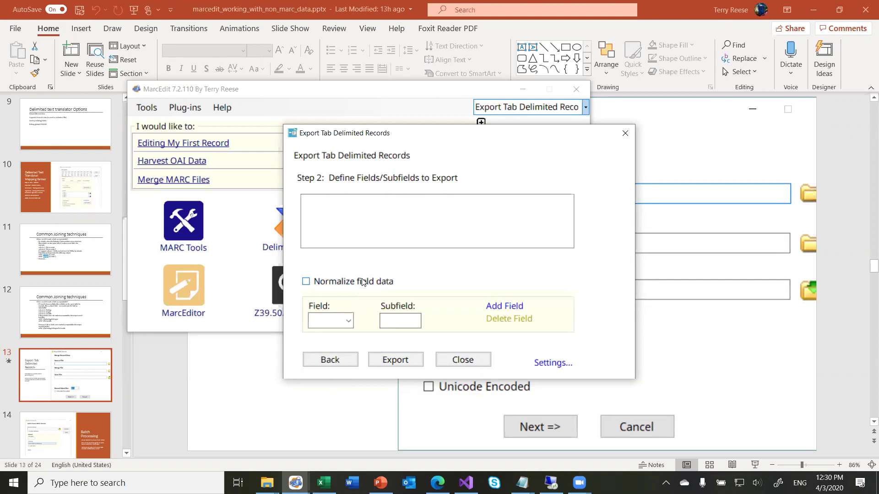
- Try entering field 040 with subfield b as the data to export, and clear the subfield
left_click(325, 323)
type("040")
key("Tab")
type("b")
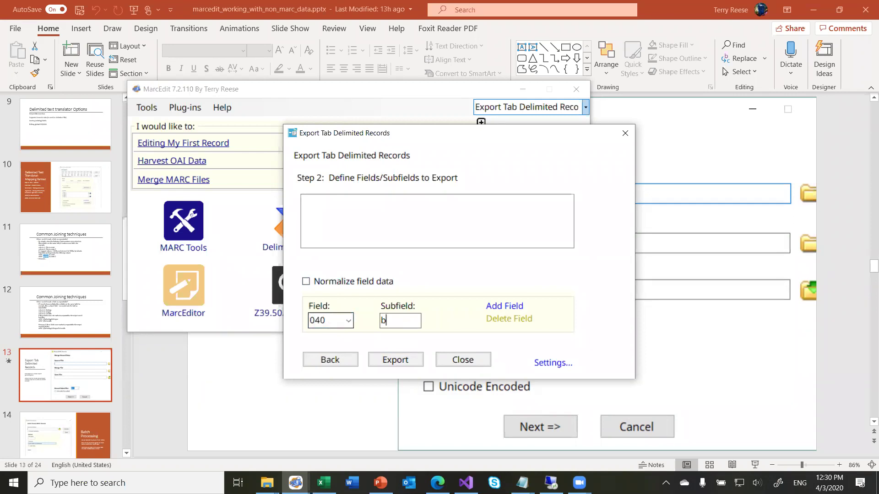
key("BackSpace")
- Add field 650 \7 with subfield $a to the list of data to export
left_click(331, 315)
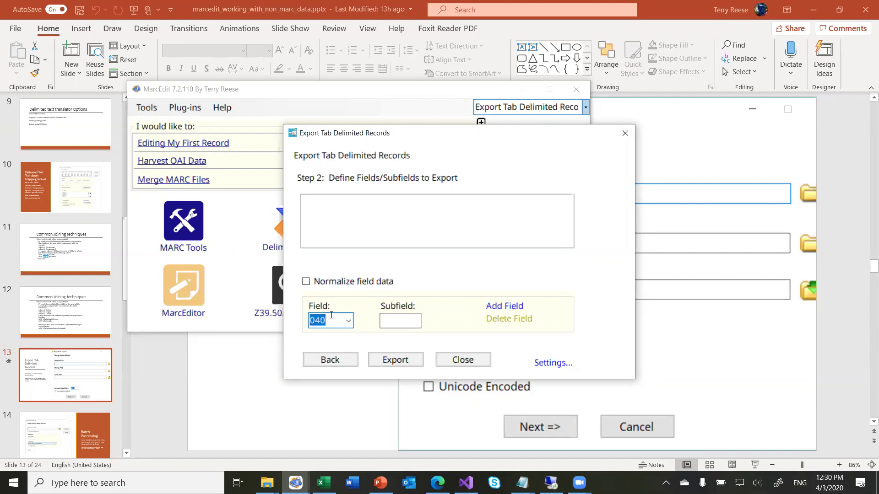
type("650 \\7")
left_click(399, 320)
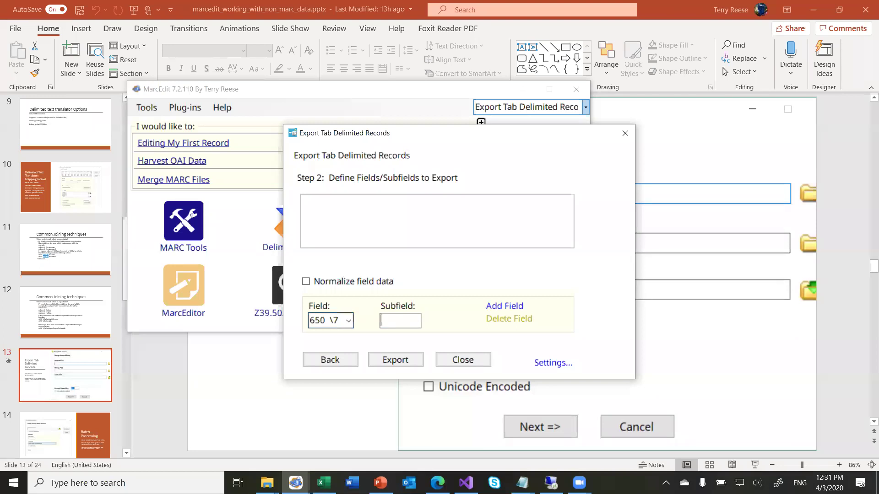
type("$a")
left_click(500, 306)
- Try LDR as the export field, replace it with 000 and add it to the list with position 7:1
left_click(328, 318)
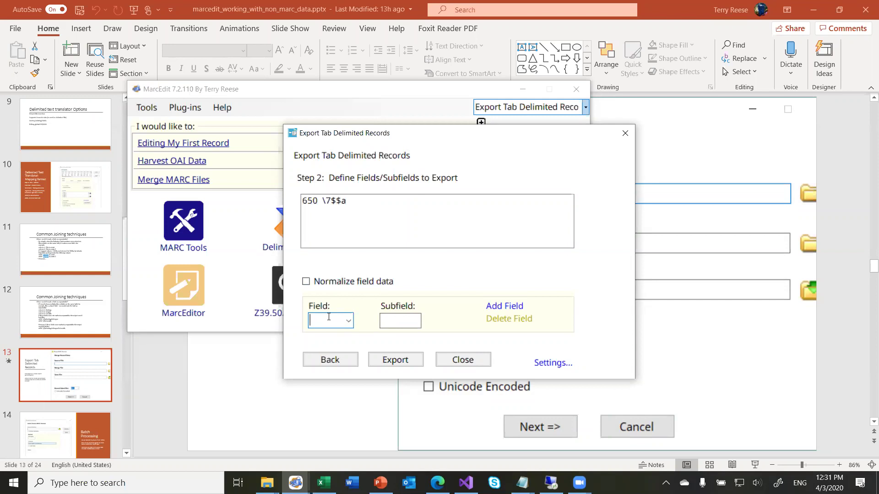
type("ld")
key("BackSpace")
key("BackSpace")
type("LDR")
double_click(332, 320)
type("000")
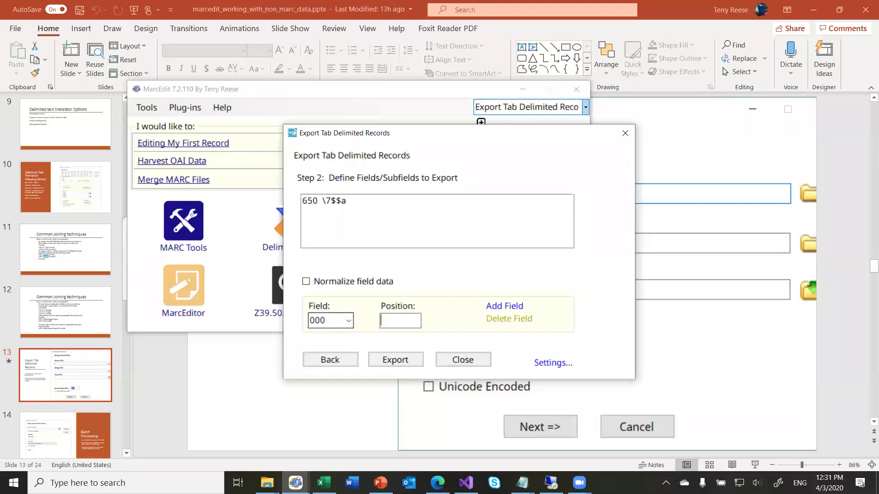
type("7:1")
left_click(503, 309)
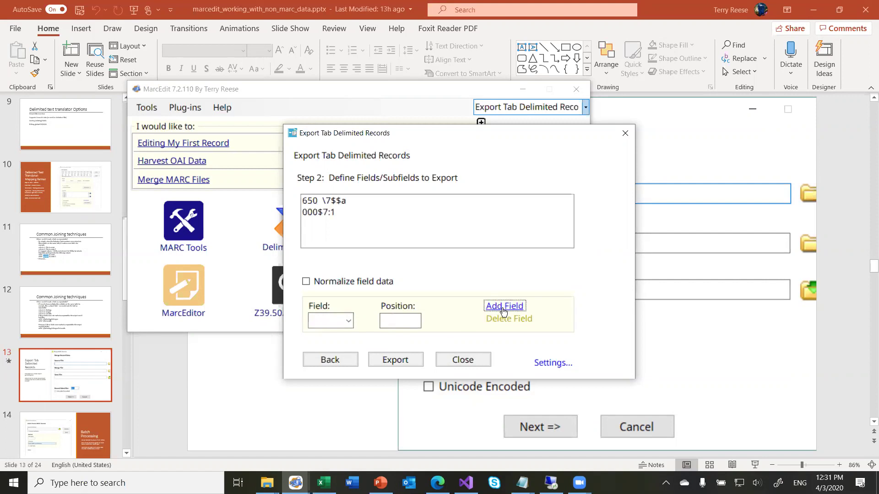
- Add control field 008 with position 5:4 to the list of data to export
left_click(322, 321)
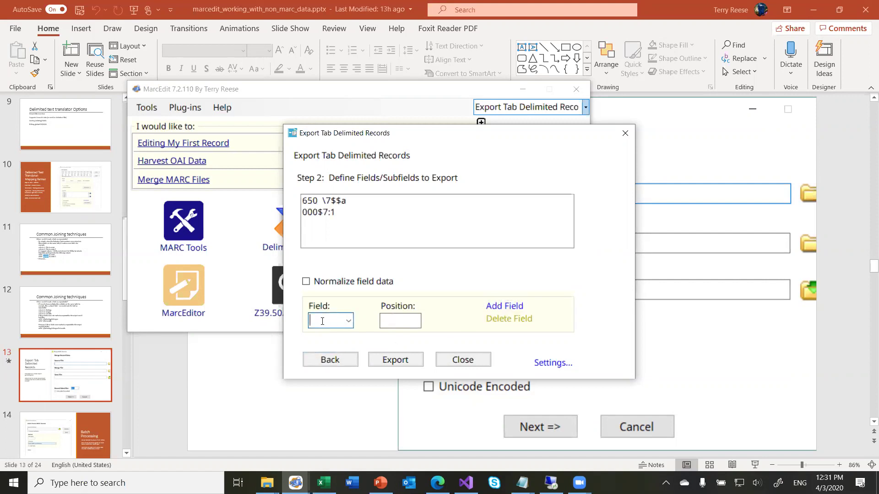
type("008")
key("Tab")
type("5:4")
left_click(510, 307)
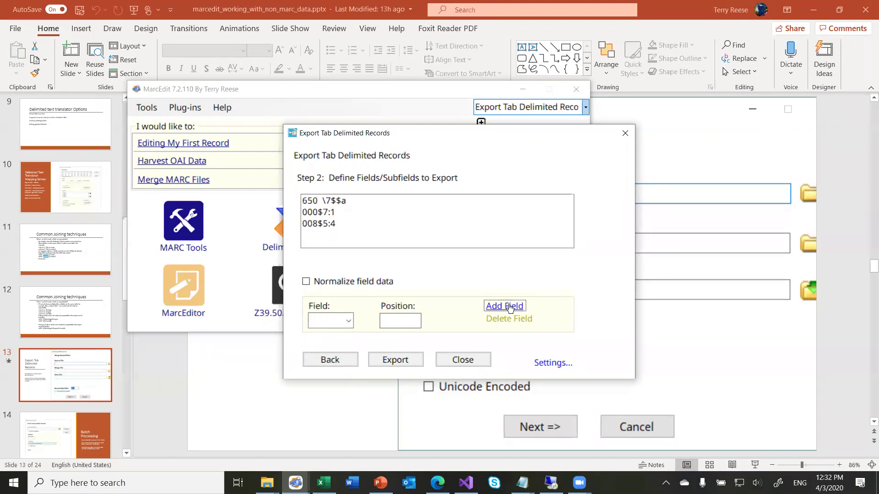
- Clear the export field settings, close Export Tab Delimited Records without exporting and minimize the MarcEdit window
left_click(554, 365)
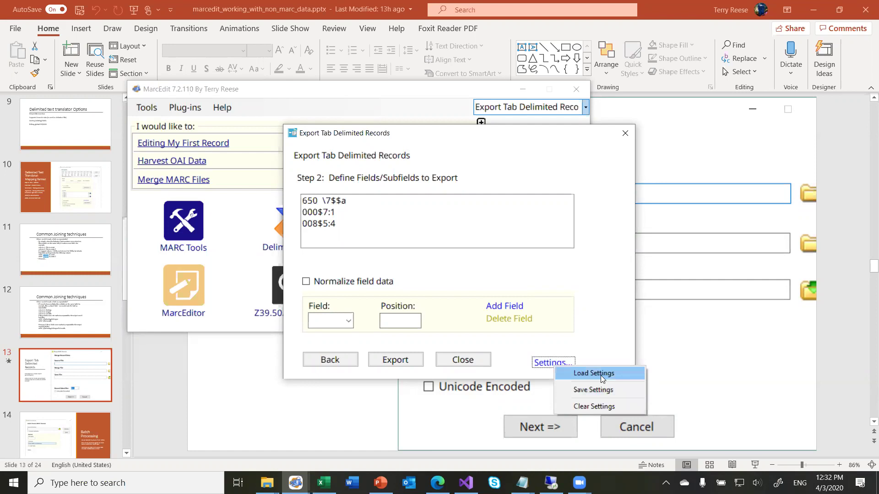
left_click(595, 406)
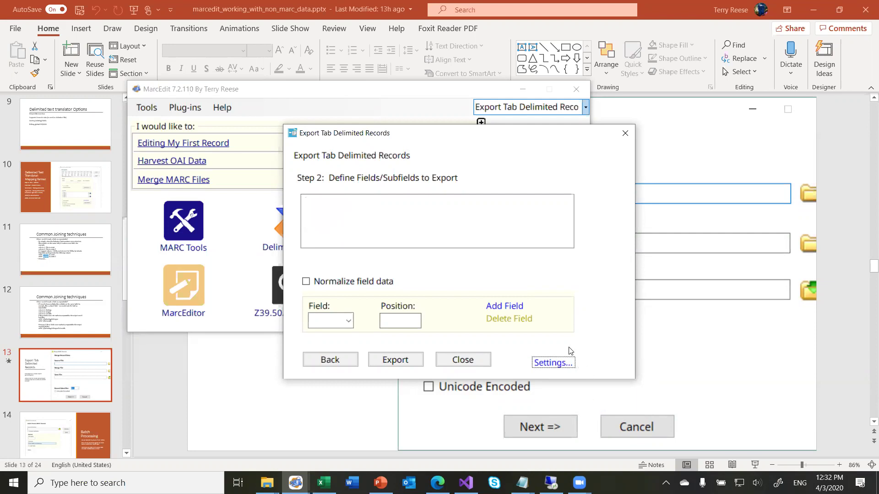
left_click(462, 360)
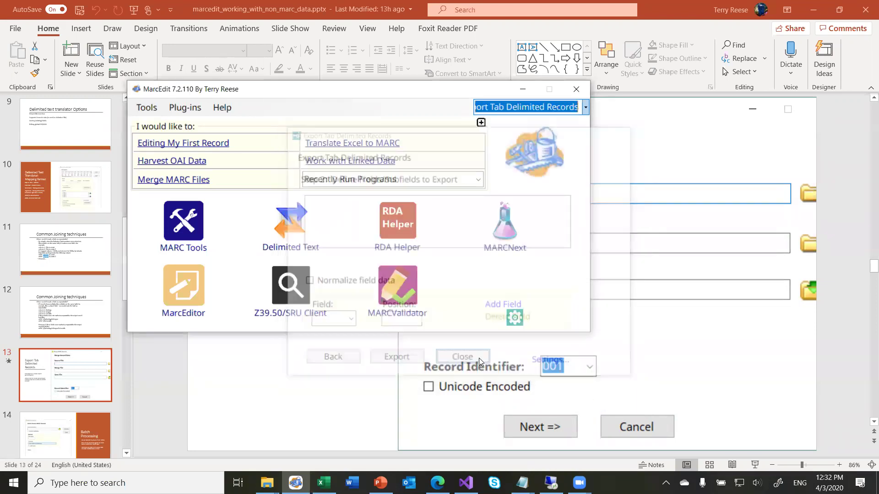
left_click(524, 88)
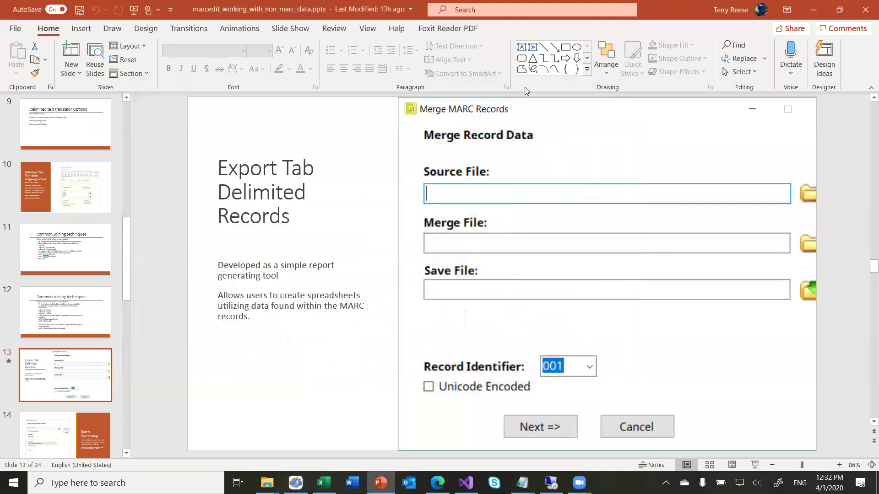
- Present the slides from Export Tab Delimited Records through Batch Processing to XML Conversions, and end the slide show
left_click(622, 173)
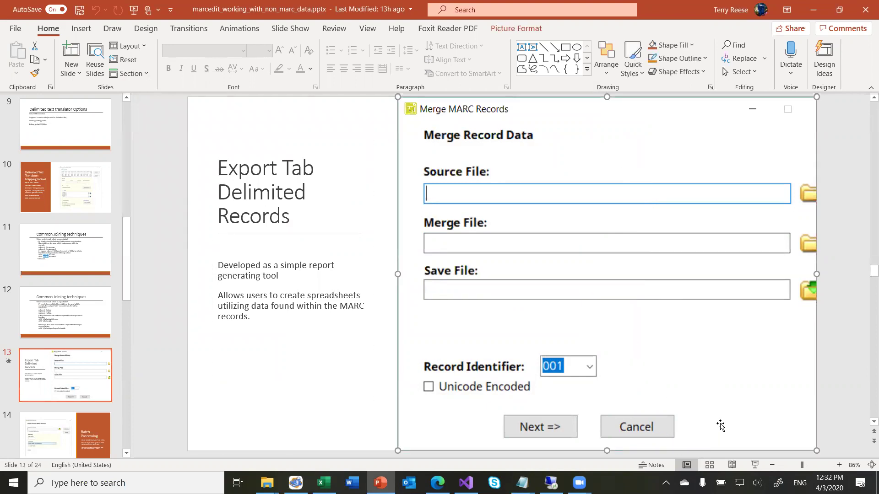
left_click(754, 465)
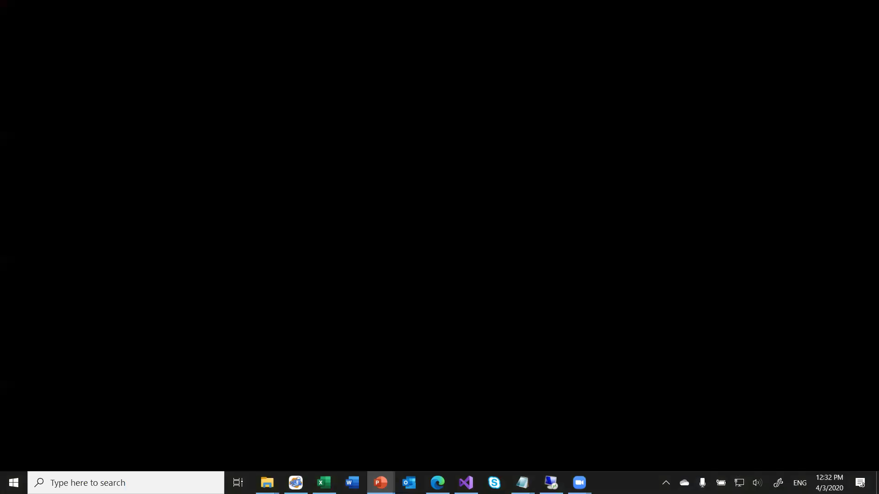
key("Right")
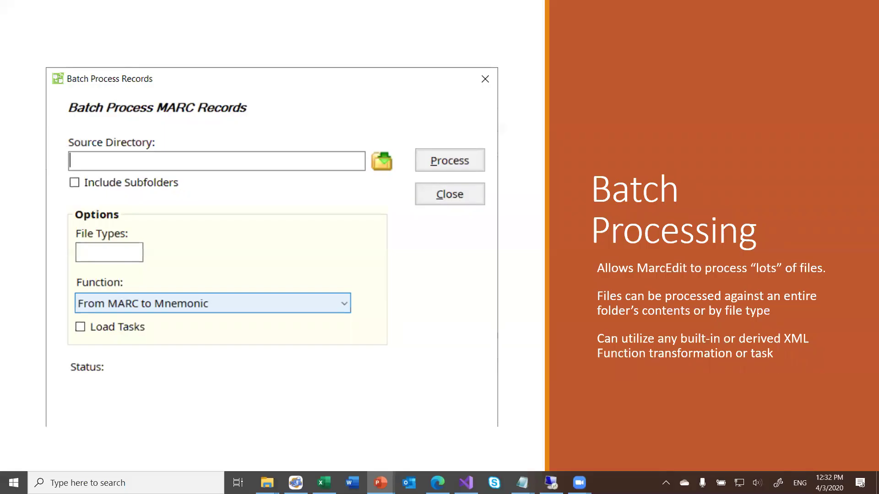
key("Right")
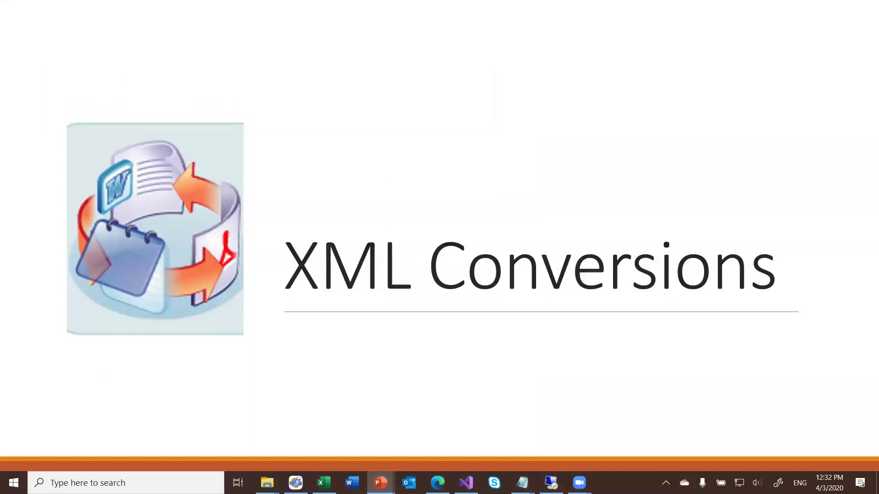
key("Escape")
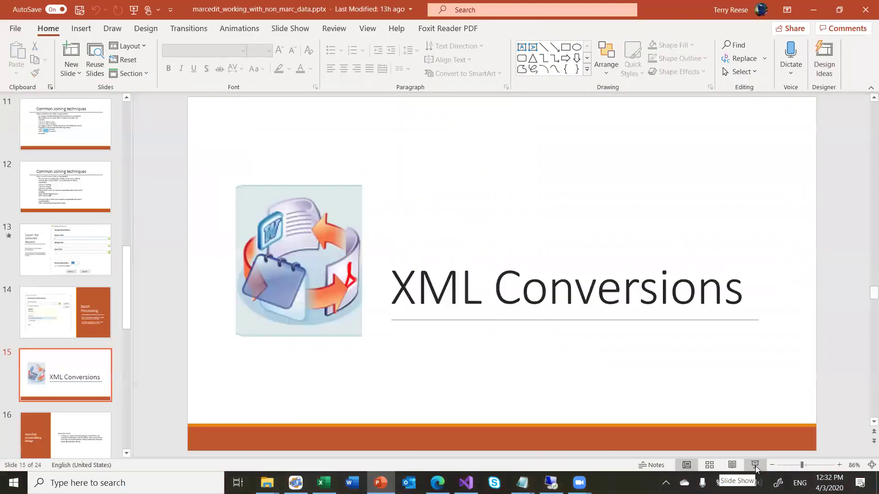
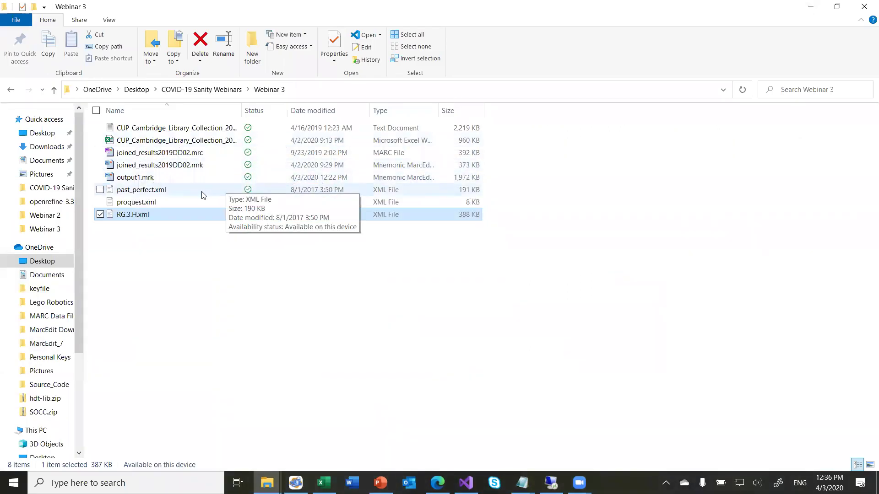
- Select proquest.xml in the Webinar 3 folder, minimize the folder window and open MARC Tools in MarcEdit
left_click(165, 203)
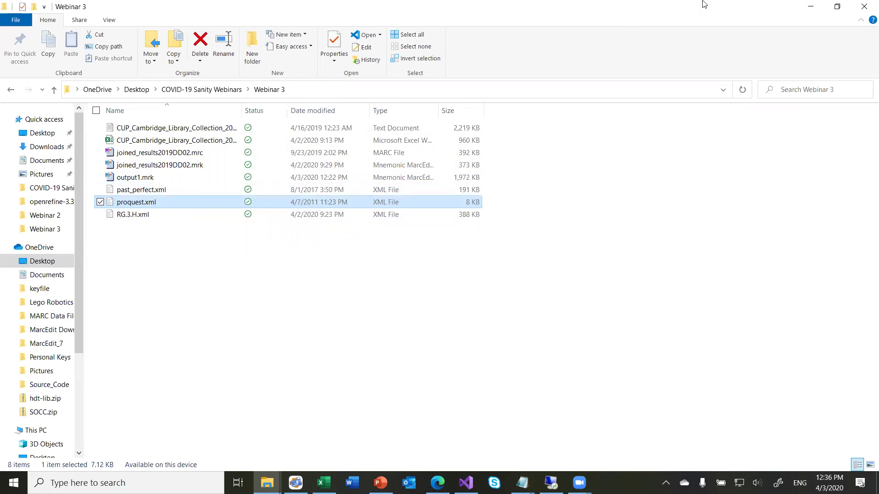
left_click(809, 7)
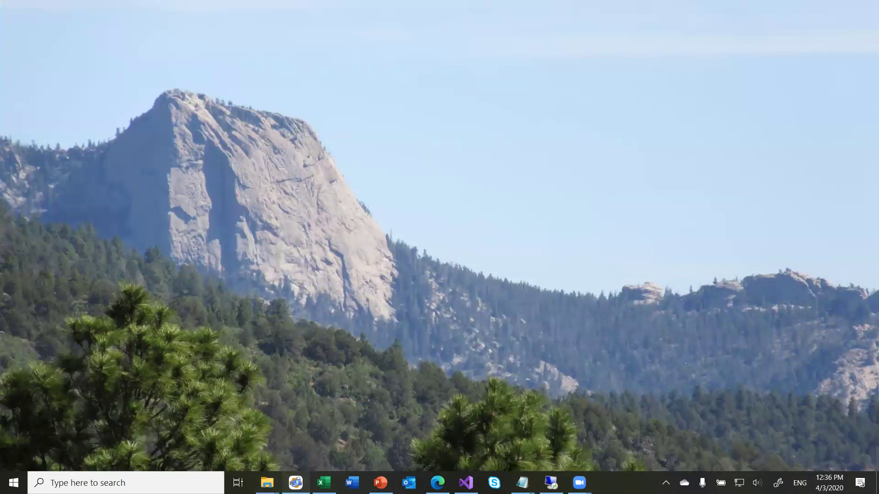
left_click(295, 483)
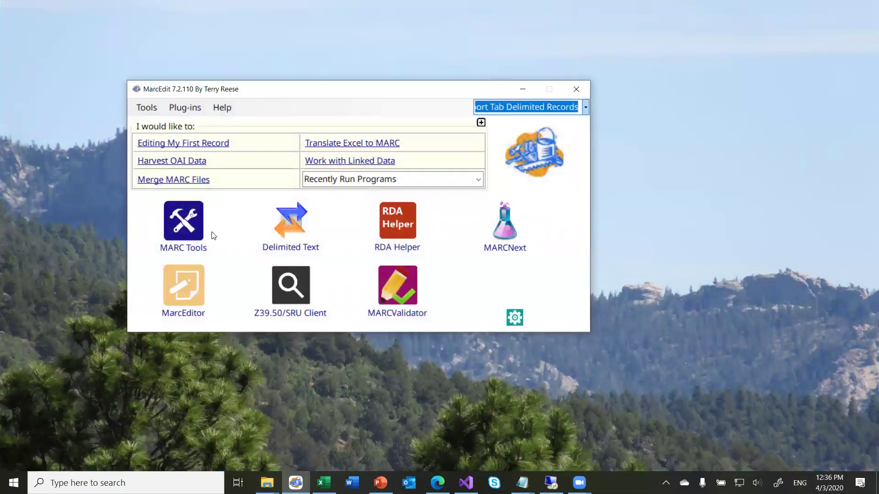
left_click(185, 222)
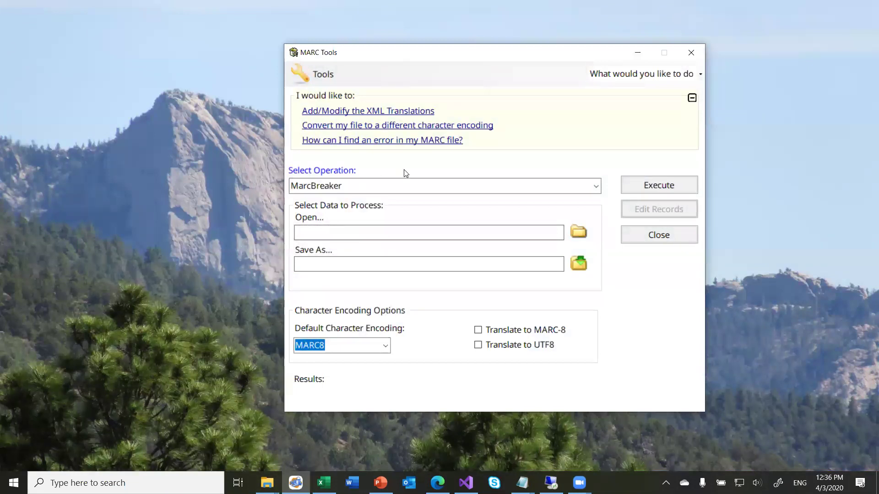
- Review the MARC Tools operations from MarcBreaker through MARC21=>MARC21XML and JSON=>MARC to XML=>JSON, and close MARC Tools
left_click(593, 188)
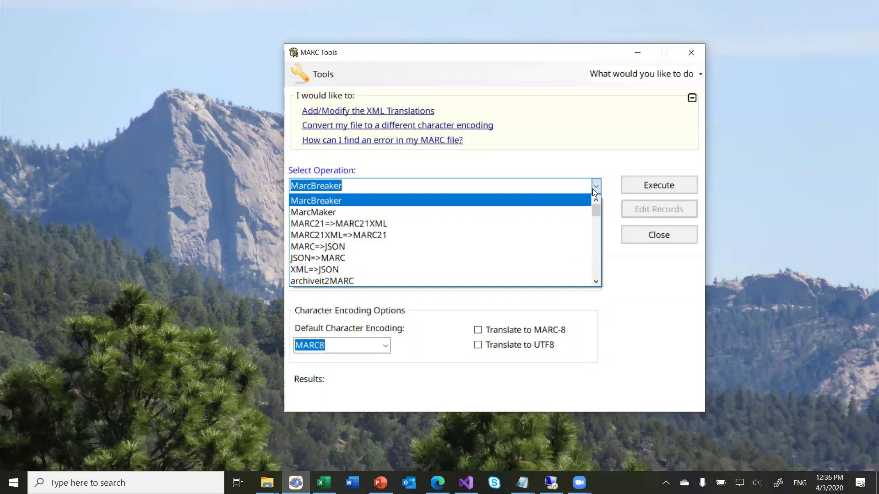
key("Down")
key("Down")
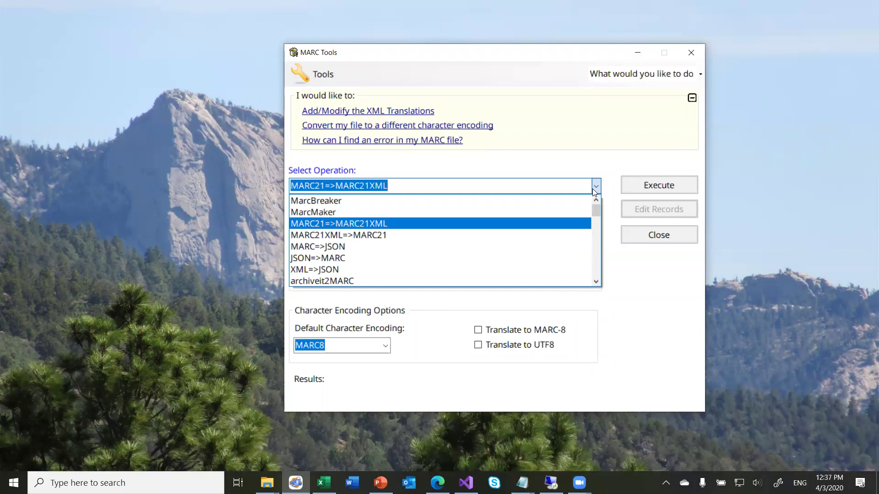
key("Down")
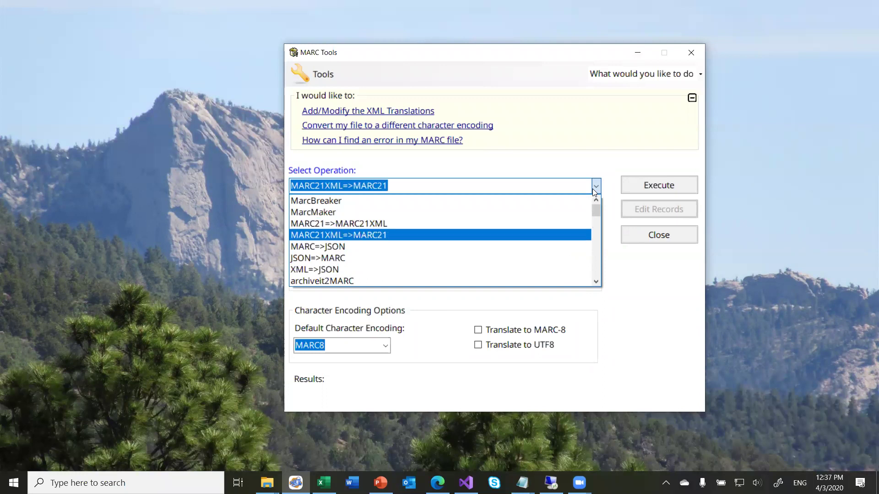
key("Down")
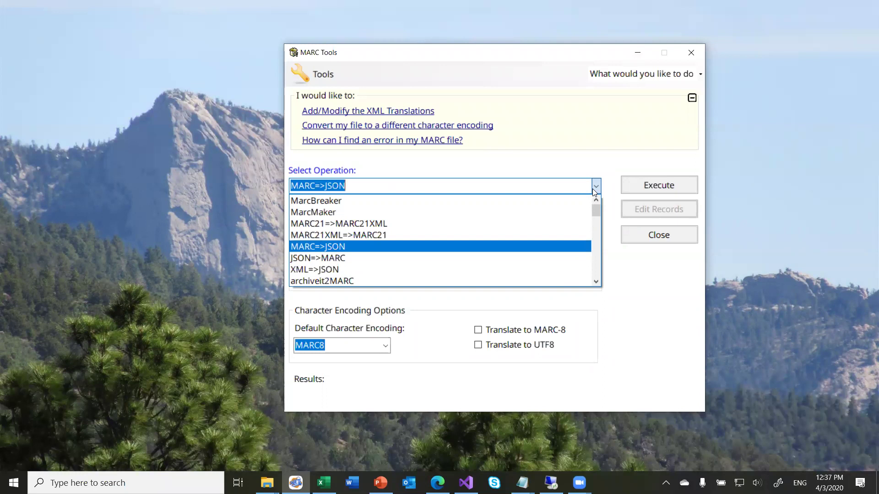
key("Down")
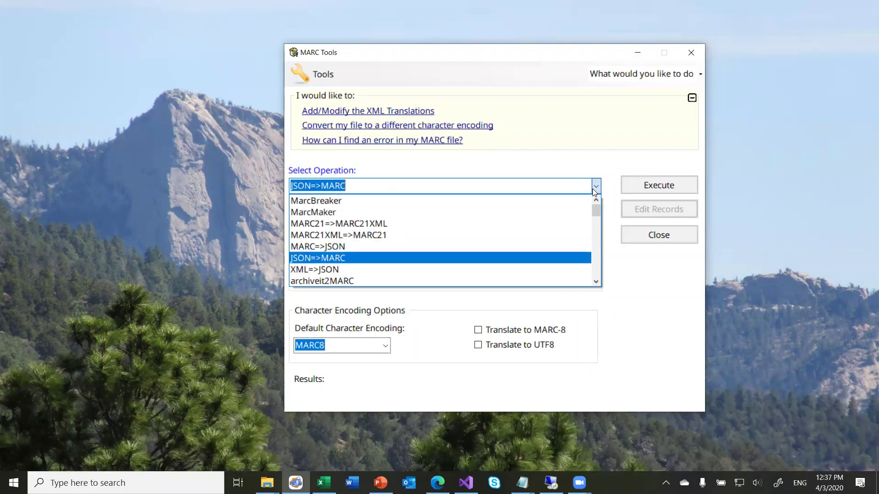
key("Down")
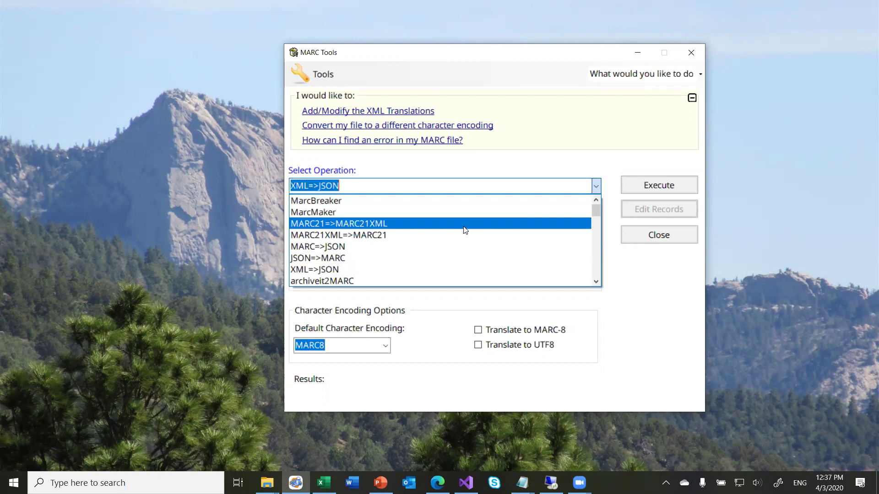
left_click(652, 238)
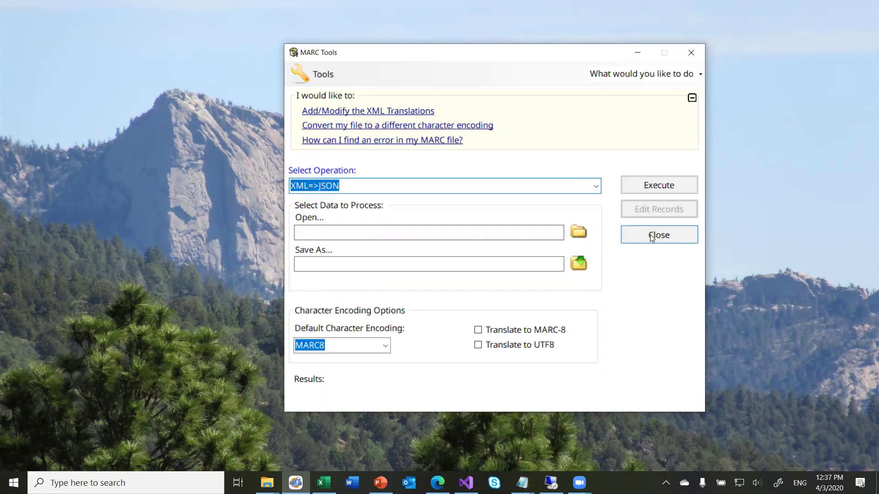
left_click(652, 237)
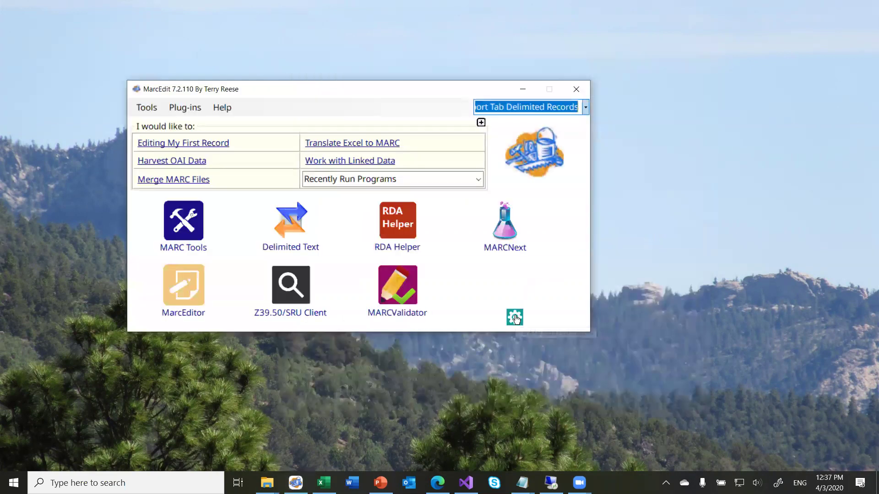
- Open the MARCEngine settings in MarcEdit's preferences and copy the path of the MARCXML XSLT file
left_click(514, 315)
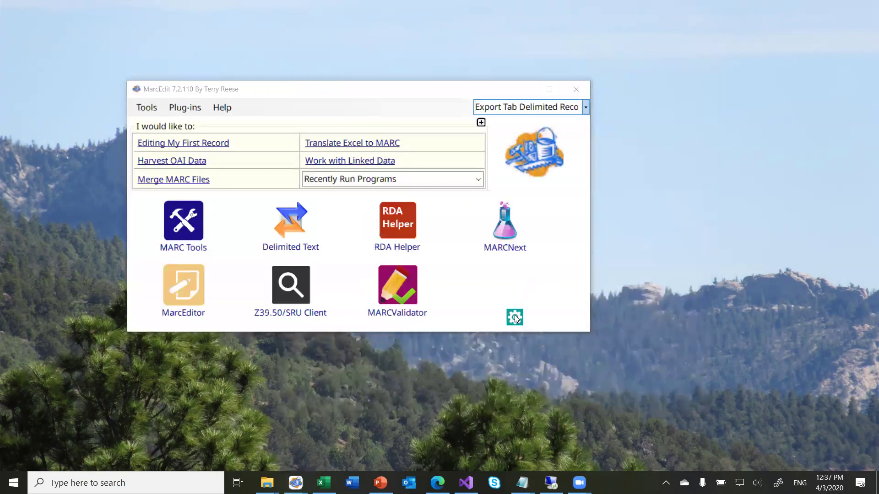
left_click(259, 179)
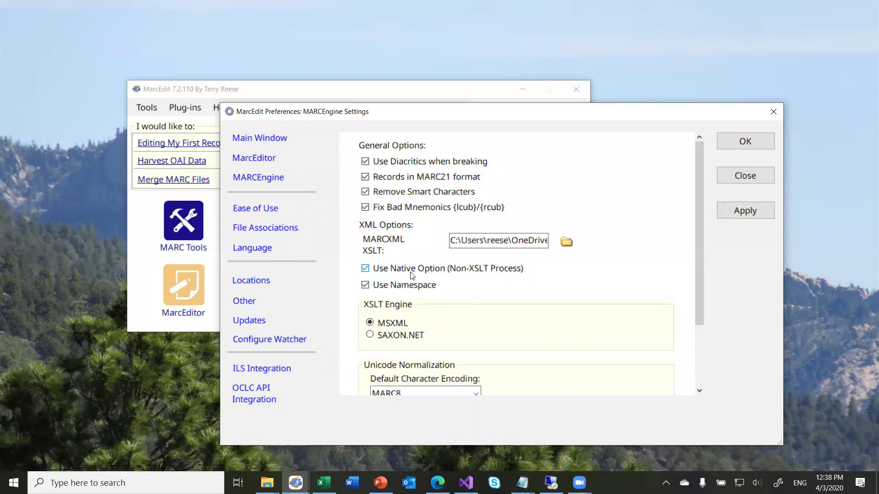
triple_click(494, 238)
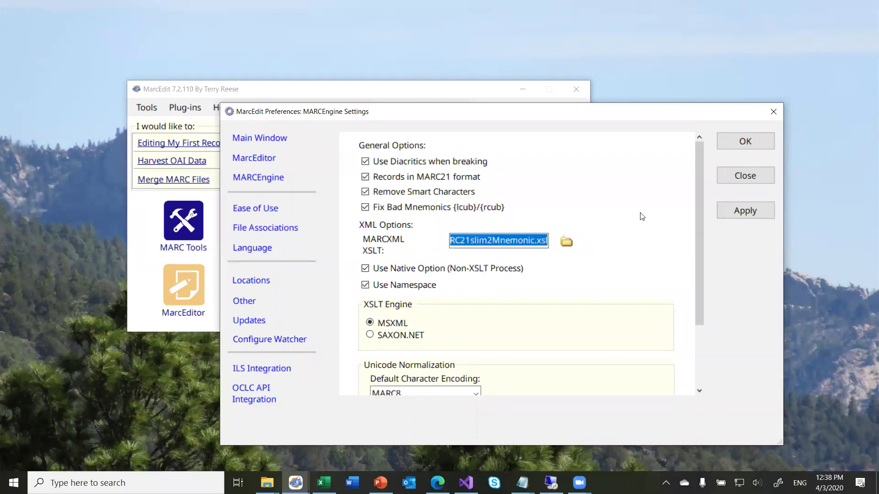
- Find MARC21slim2Mnemonic.xsl through Windows search using its full path and open the stylesheet in Visual Studio
left_click(114, 483)
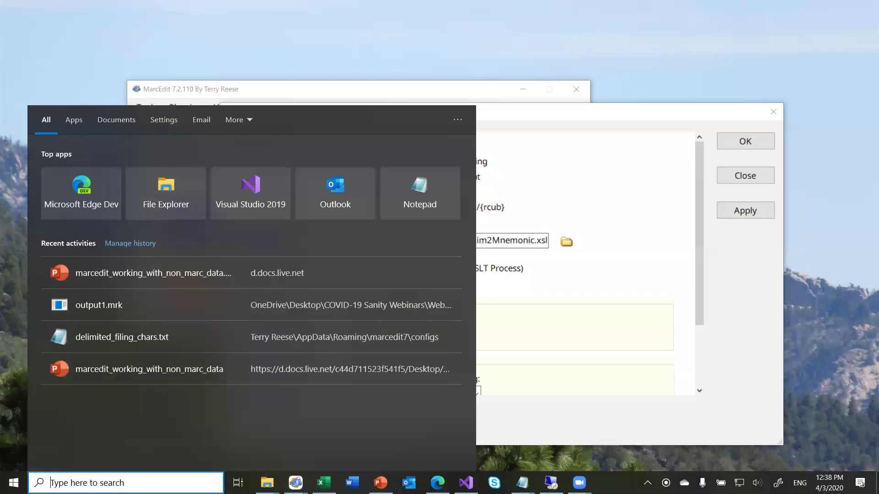
type("C:\\Users\\reese\\OneDrive\\MarcEdit_7\\net_marcedit\\C#\\MProgram\\MarcEdit\\bin\\Debug\\xslt\\MARC21slim2Mnemonic.xsl")
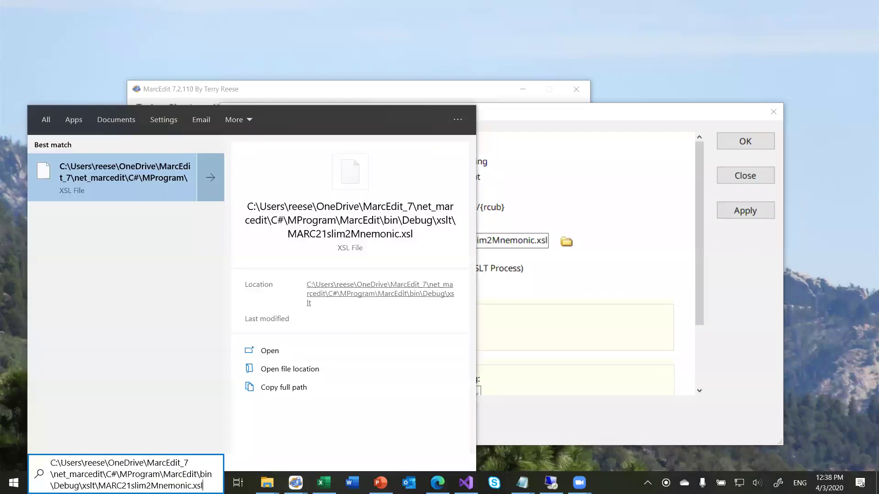
key("Return")
double_click(429, 211)
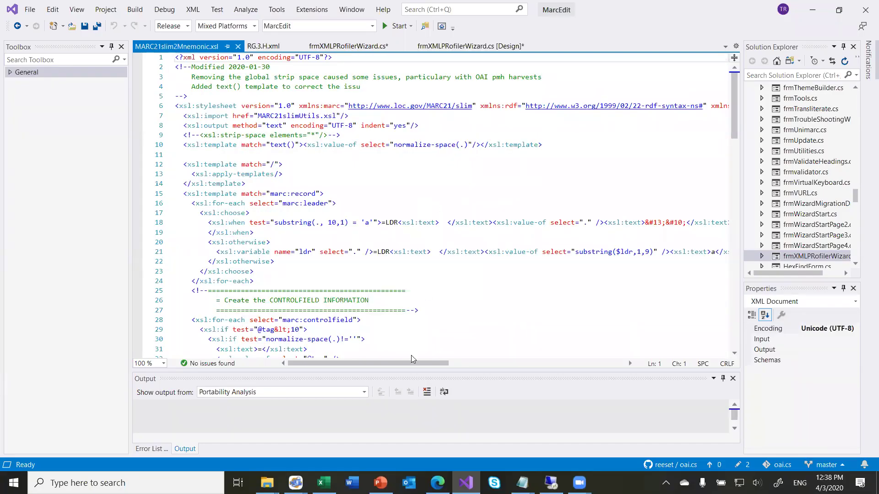
- Switch to the main MarcEdit window, open its xslt folder through the application shortcuts, and close the folder window
left_click(295, 483)
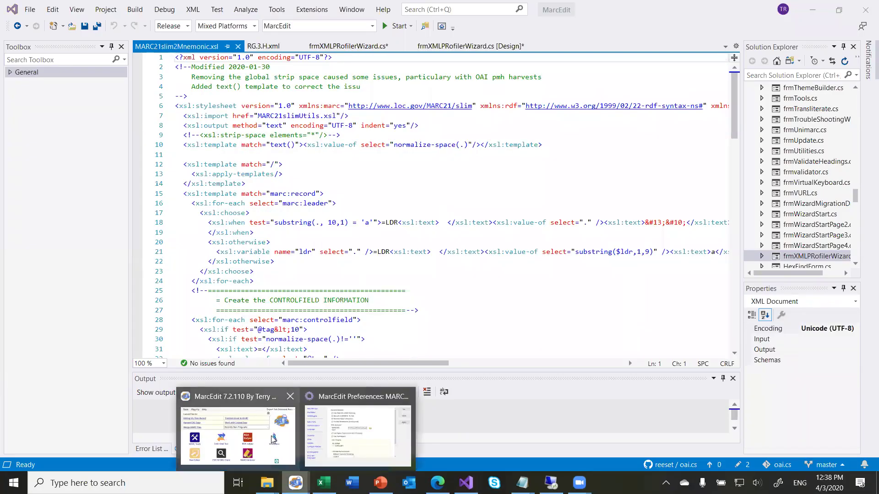
left_click(273, 439)
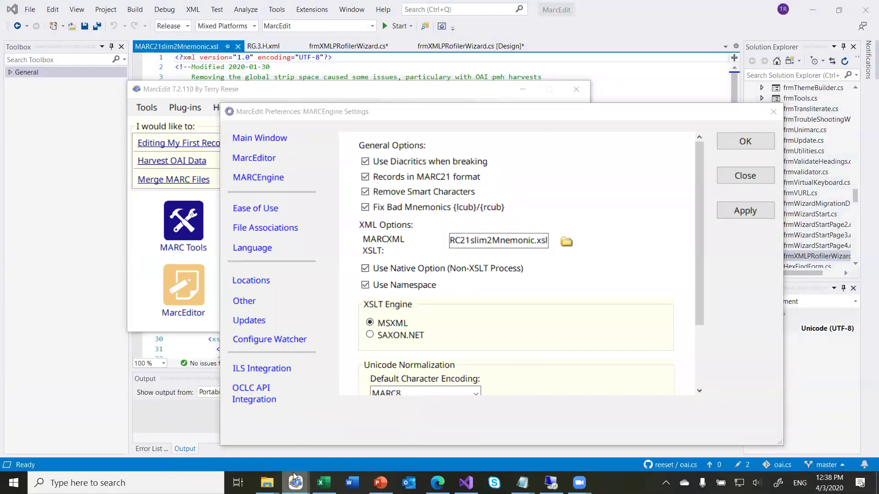
right_click(295, 477)
left_click(284, 419)
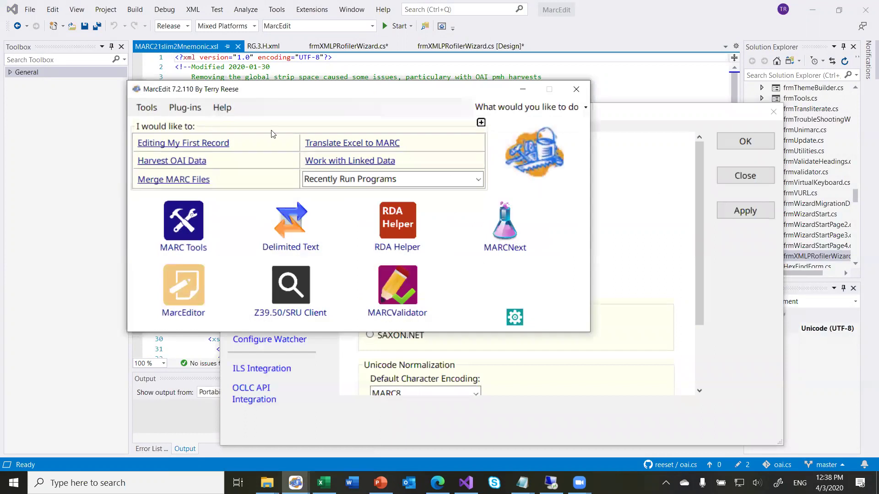
left_click(231, 110)
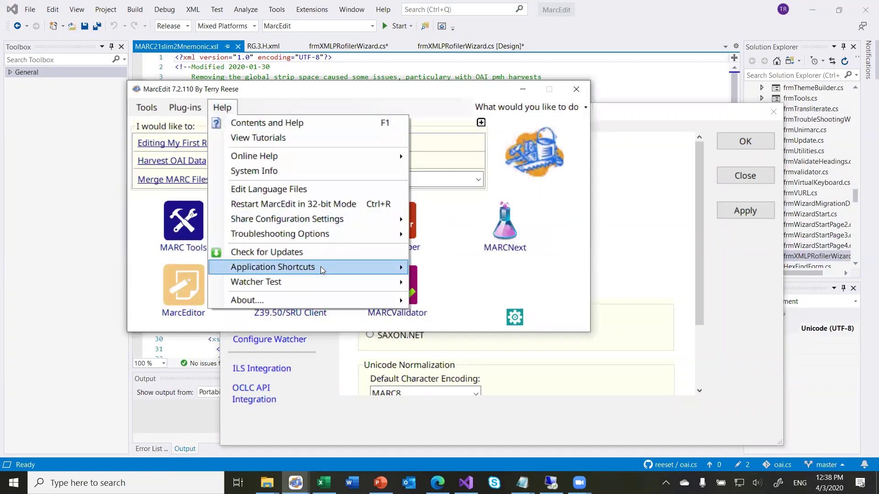
mouse_move(322, 269)
left_click(474, 323)
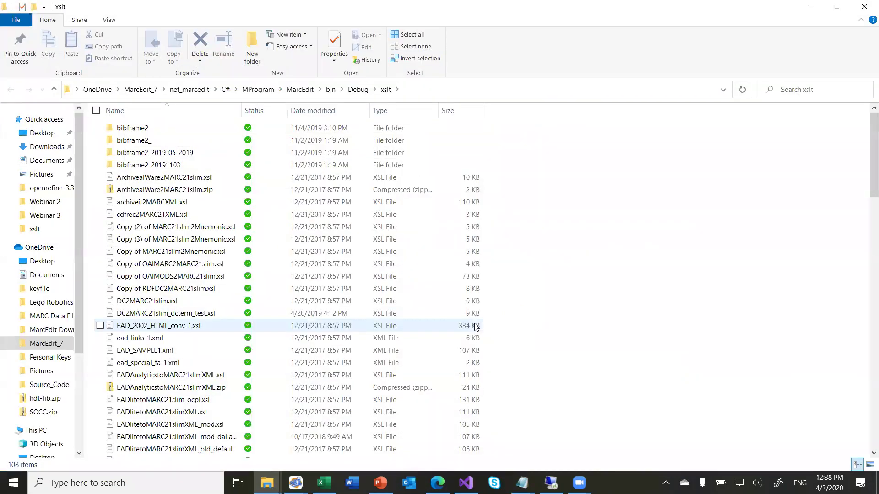
left_click(857, 9)
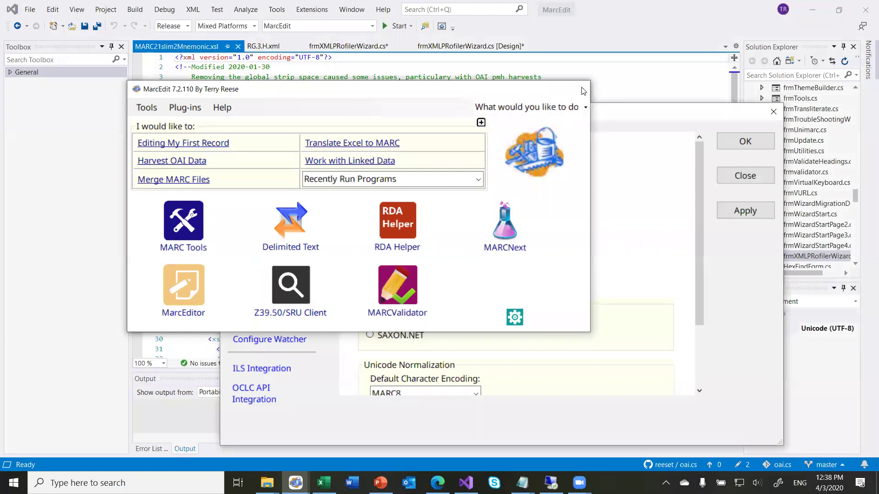
- Return to Visual Studio and review MARC21slim2Mnemonic.xsl from the leader and control field templates through the subfield templates
left_click(583, 92)
left_click(587, 12)
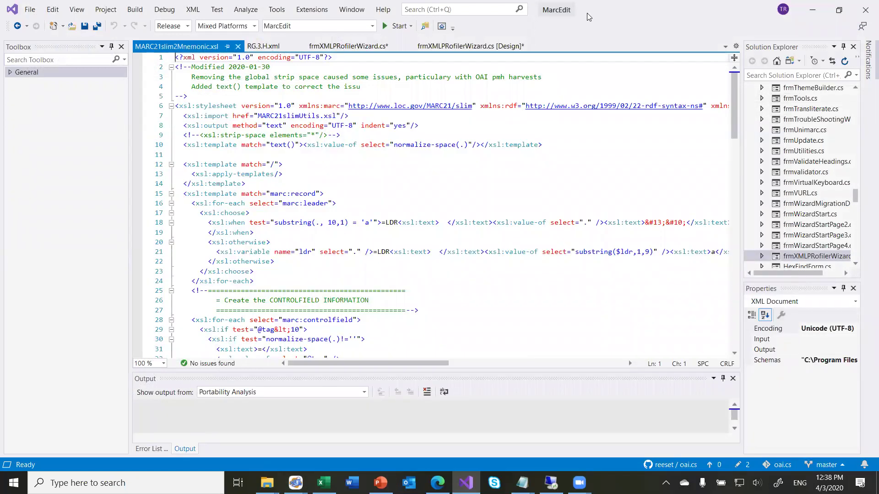
scroll(504, 185, "down", 6)
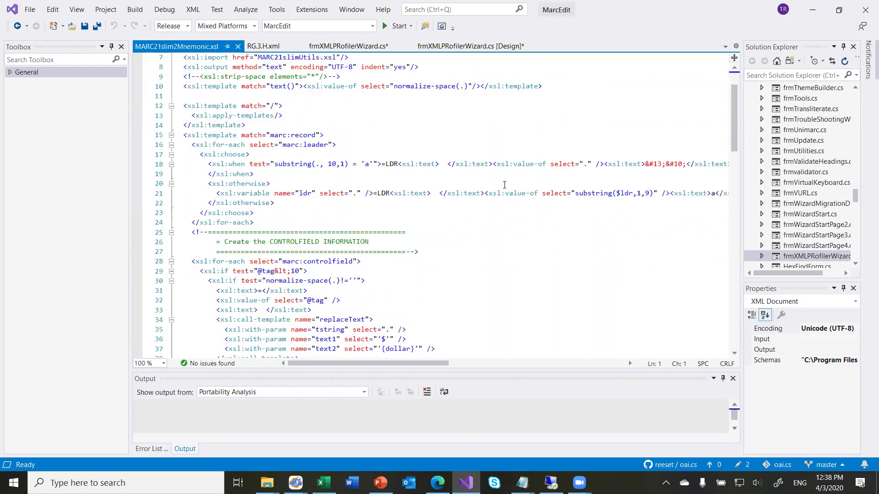
scroll(504, 185, "down", 1)
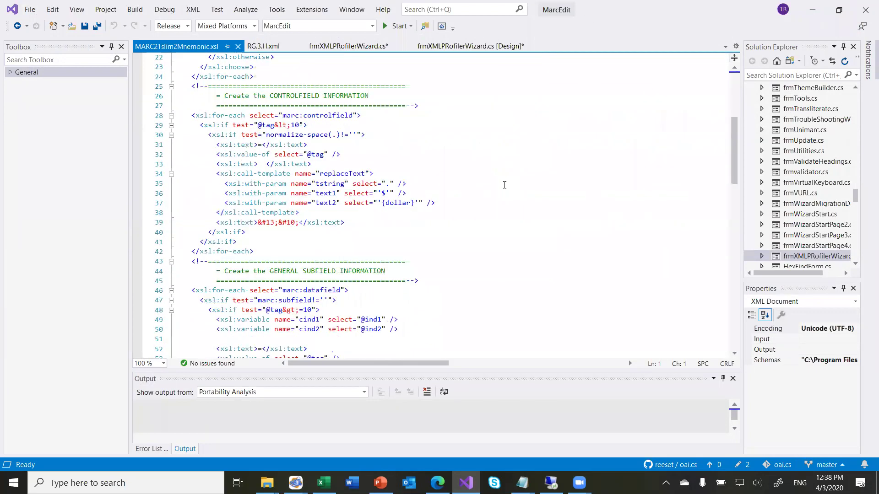
scroll(504, 185, "down", 3)
scroll(504, 185, "down", 11)
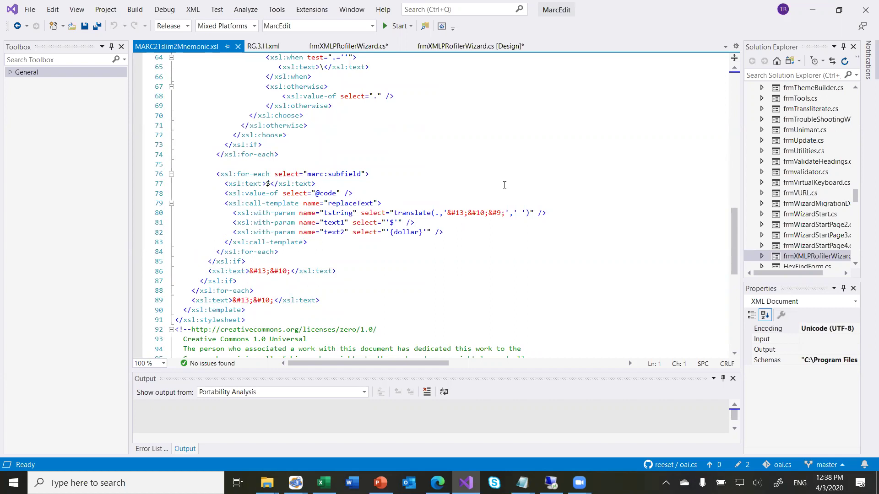
scroll(504, 185, "up", 8)
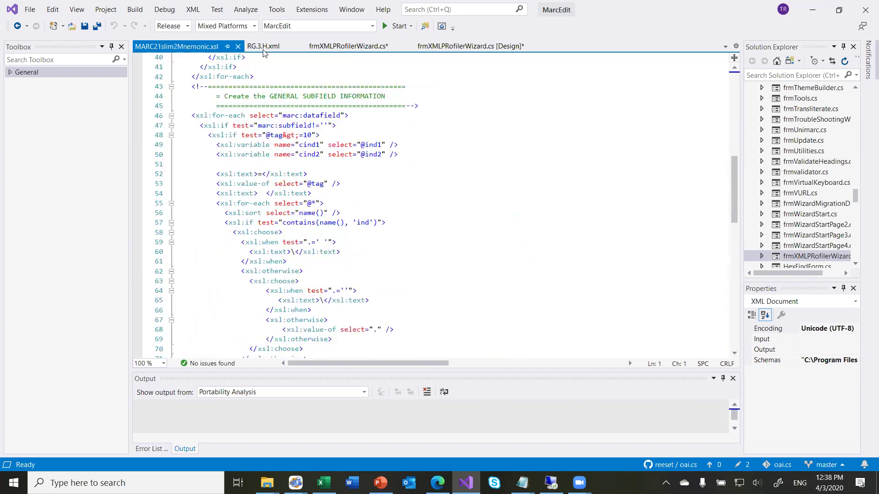
- Close the MARC21slim2Mnemonic.xsl stylesheet, minimize Visual Studio and close MarcEdit's preferences
left_click(239, 46)
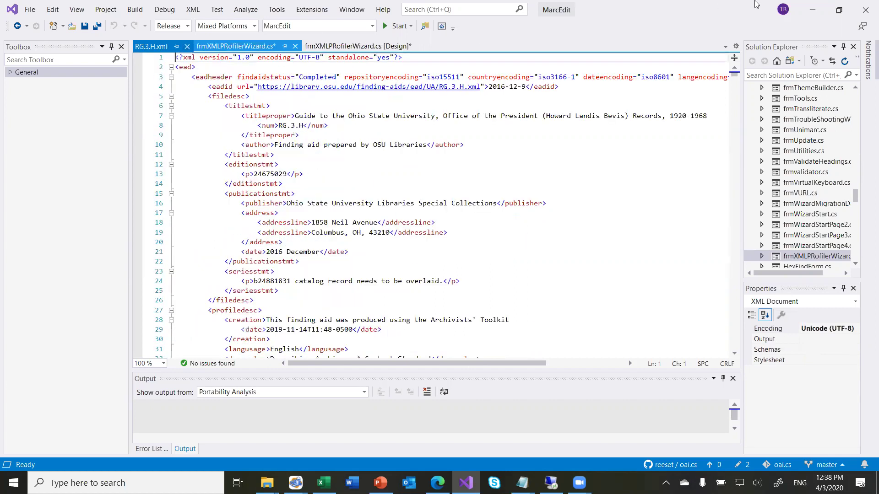
left_click(813, 12)
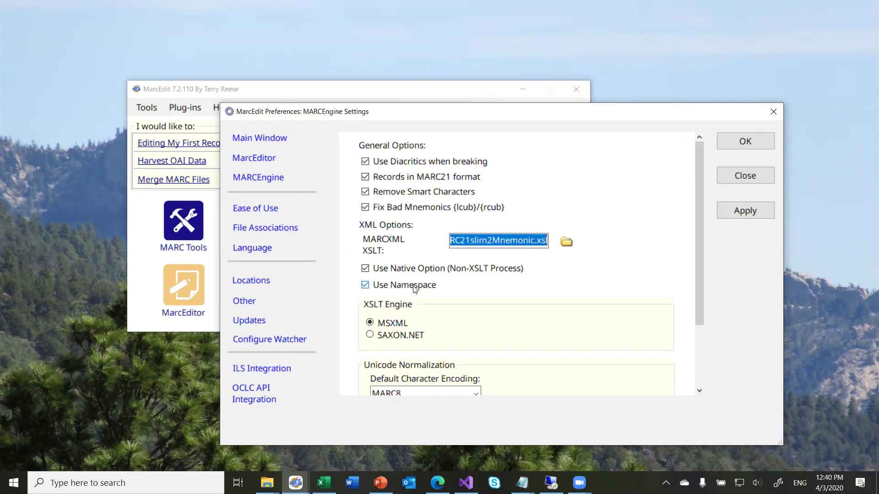
left_click(754, 176)
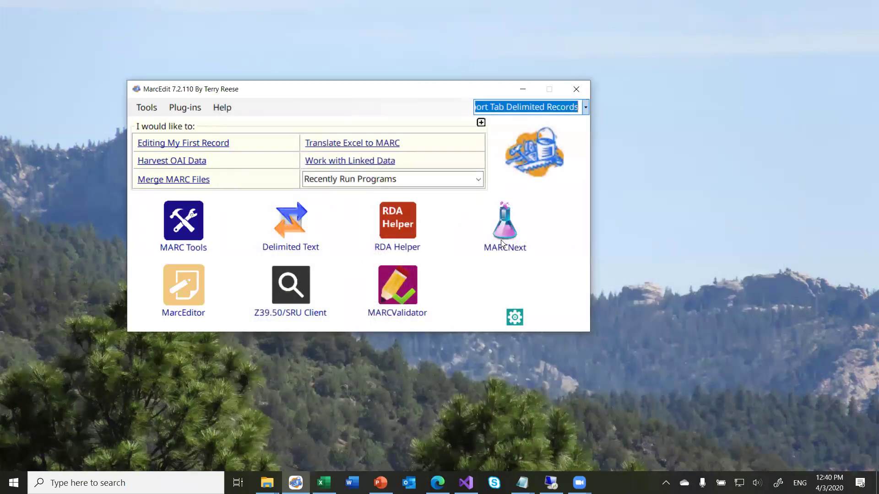
- Open MARC Tools, choose the MARC21=>MARC21XML operation and load joined_results2019DD02.mrc from the Webinar 3 folder as the source file
left_click(184, 221)
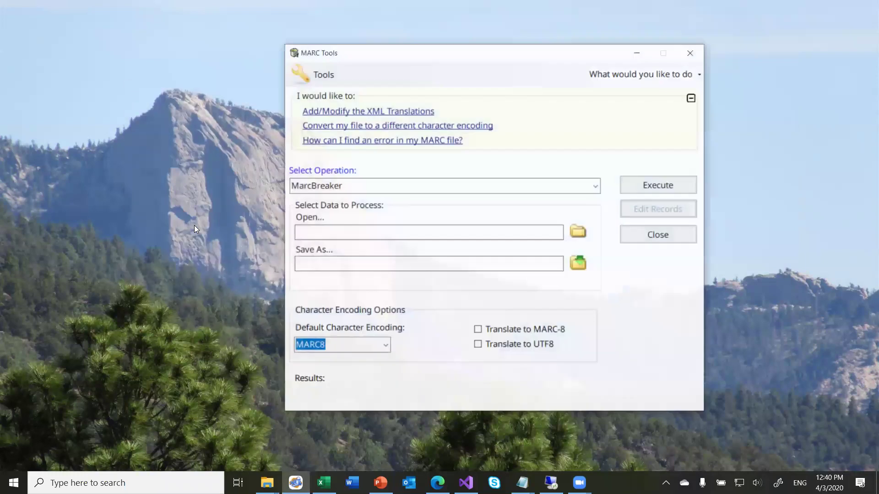
left_click(596, 186)
left_click(442, 224)
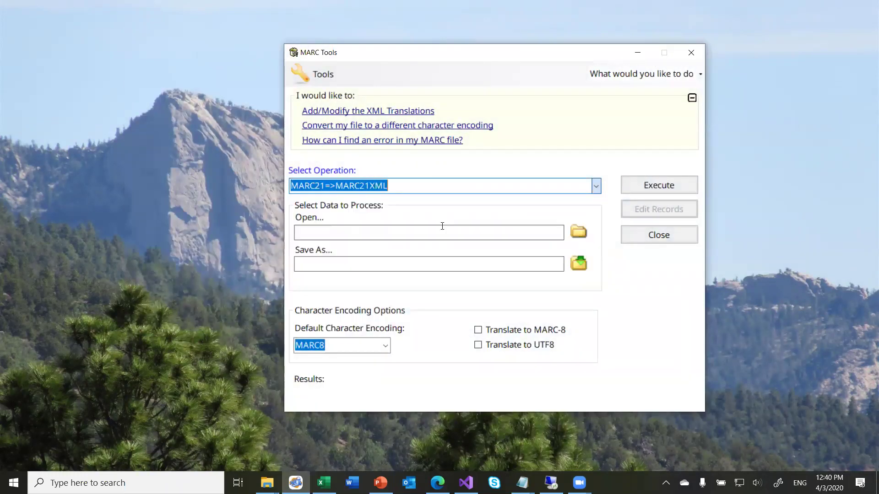
left_click(578, 232)
double_click(451, 145)
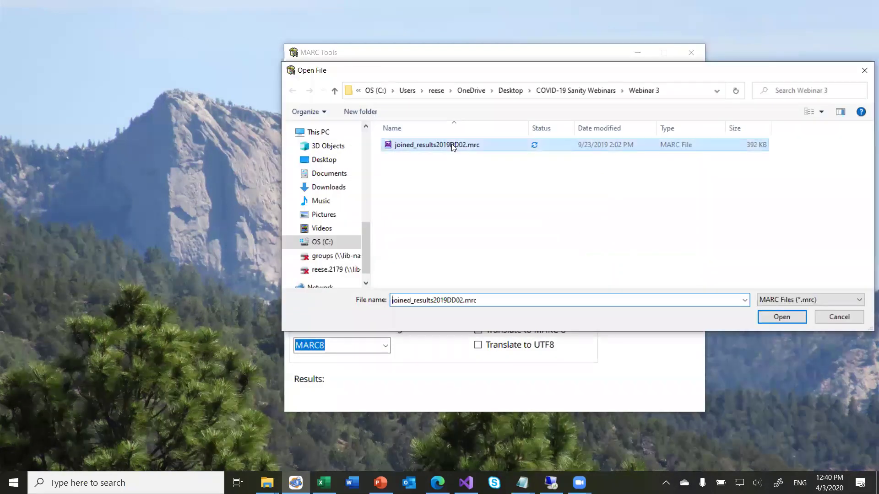
- Set the conversion's output file to marcxml.xml in the Webinar 3 folder and check the end of its path
left_click(578, 264)
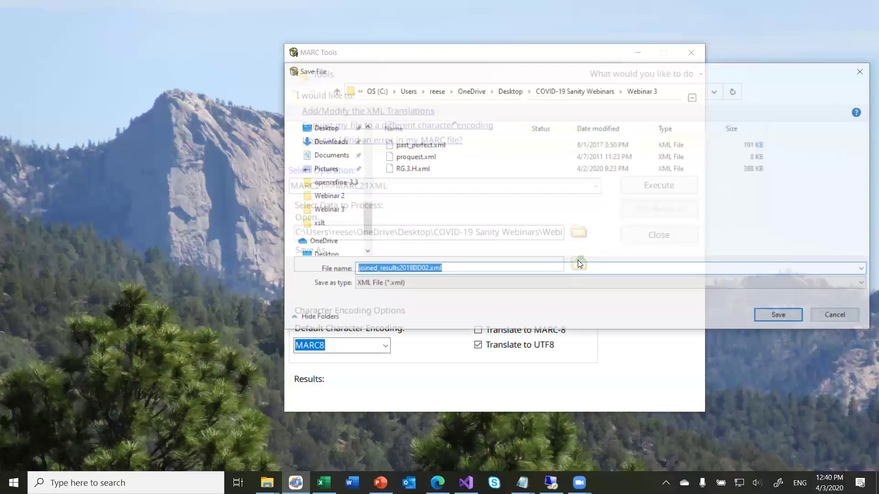
type("mar")
type("cout")
key("Return")
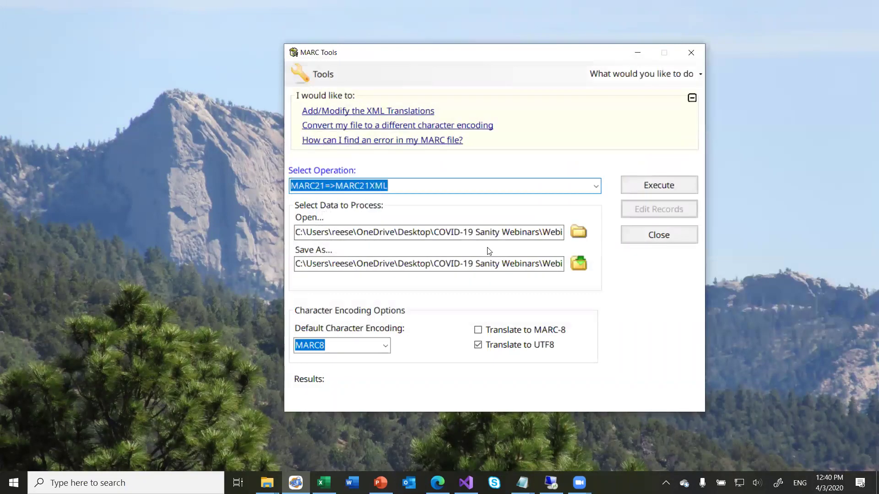
left_click(513, 265)
key("End")
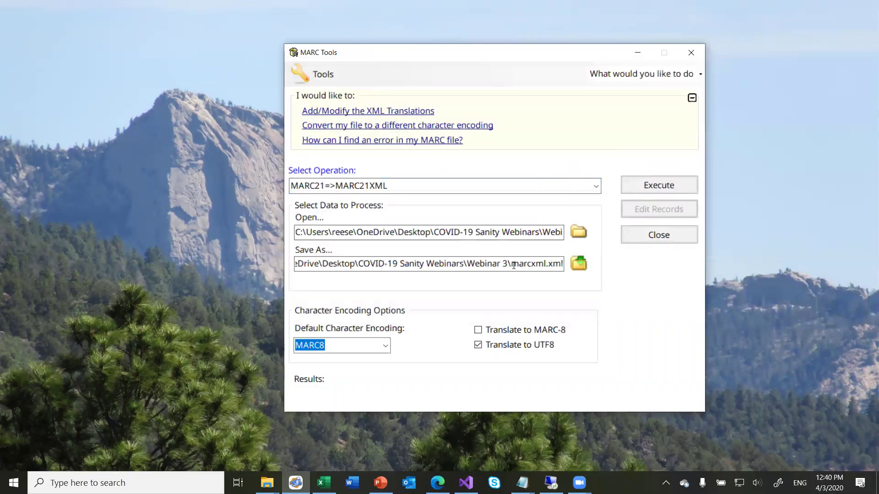
- Try to convert joined_results2019DD02.mrc to MARCXML, dismiss the error message and close MARC Tools
left_click(693, 185)
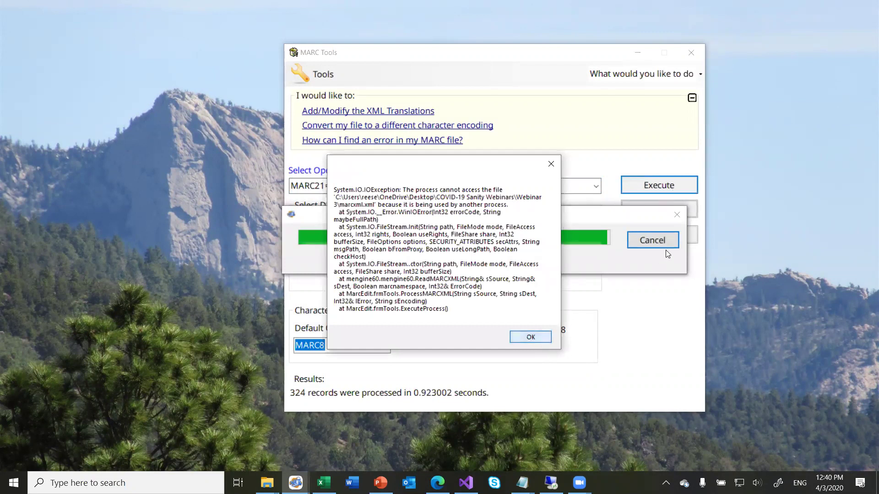
left_click(540, 336)
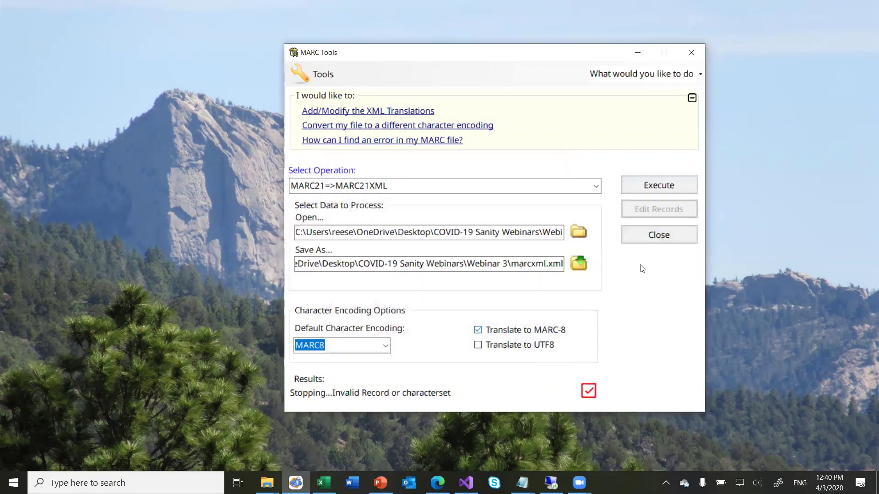
left_click(664, 236)
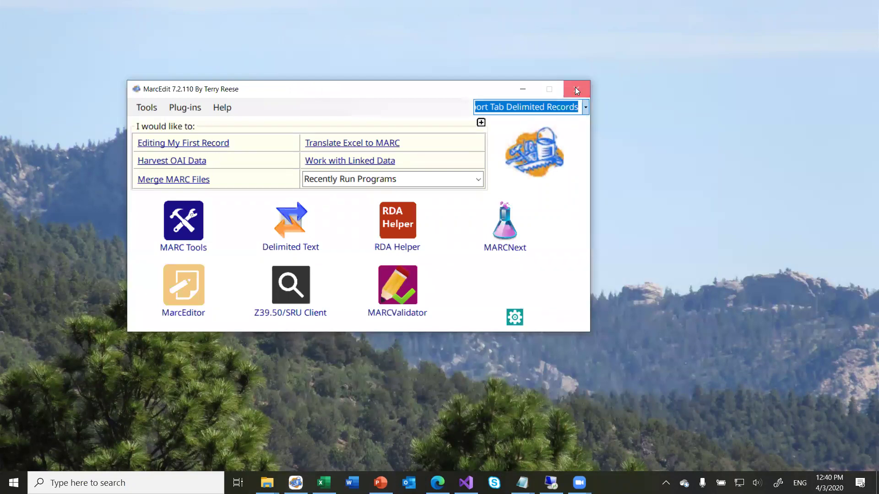
- Close the main MarcEdit window and close Visual Studio
left_click(575, 87)
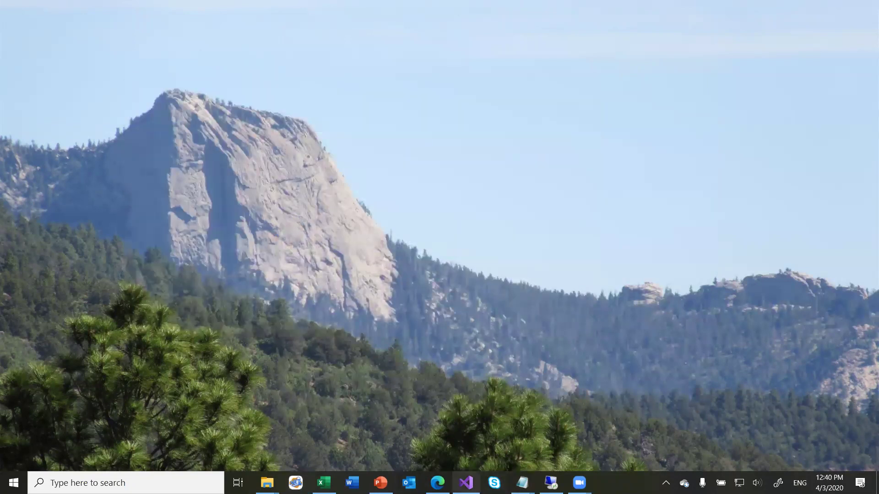
mouse_move(466, 483)
left_click(512, 392)
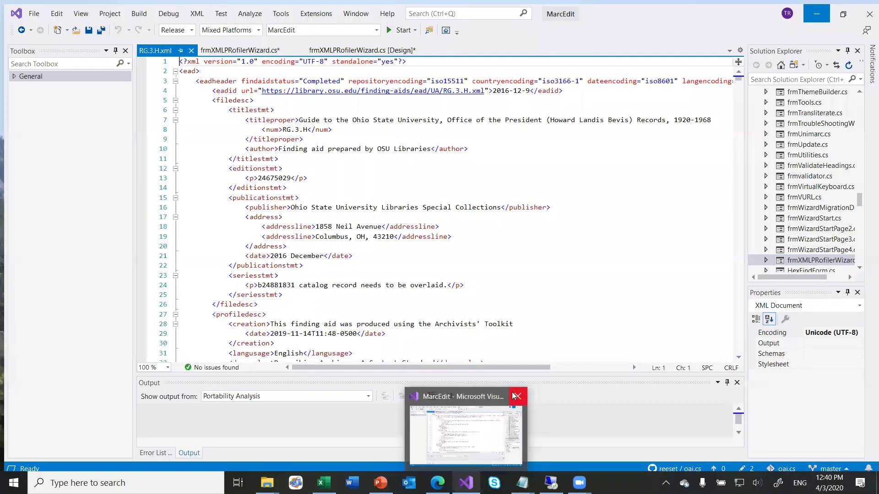
left_click(489, 315)
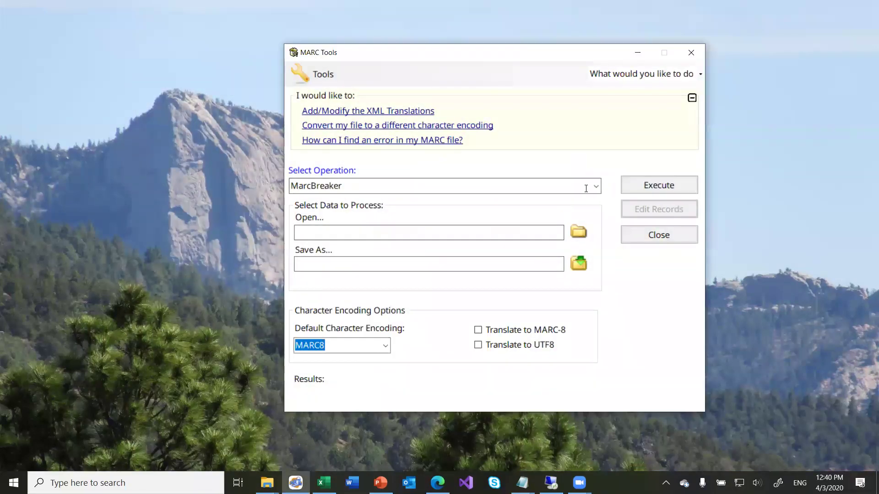
- Set the MARC Tools operation to MARC21=>MARC21XML and load 38 cccl oclc out.mrc from the OneDrive Desktop folder
left_click(596, 187)
left_click(506, 223)
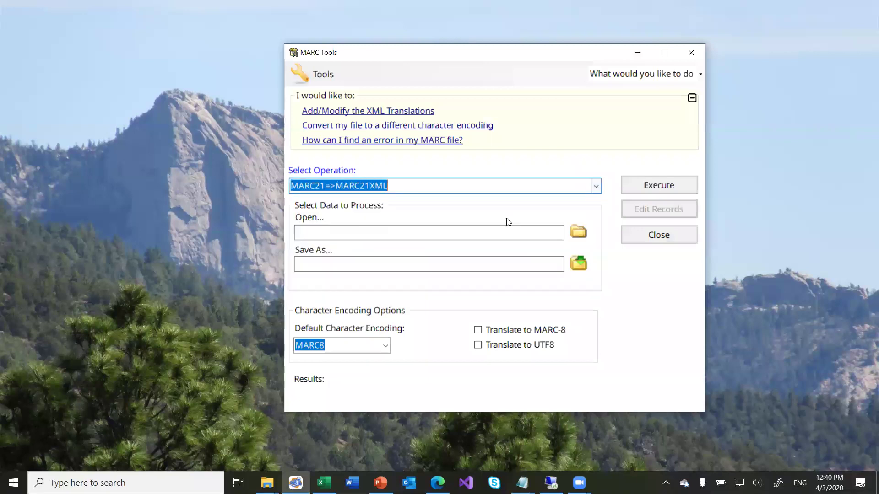
left_click(580, 234)
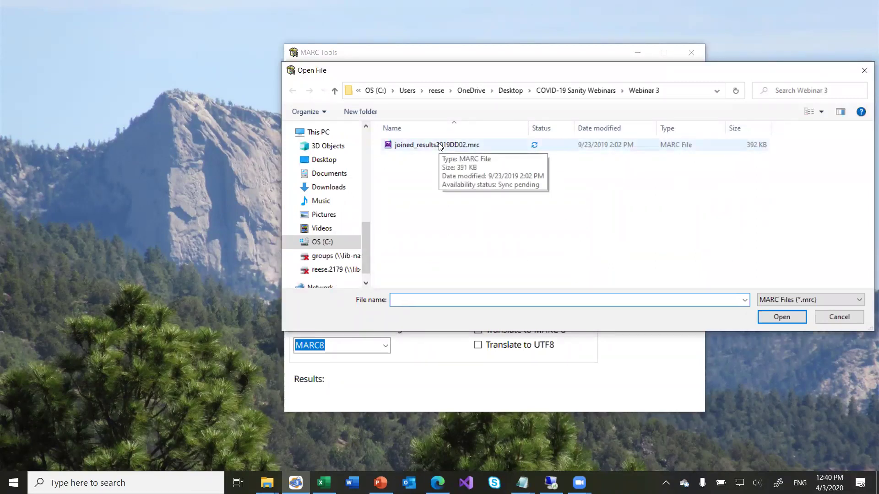
left_click(574, 86)
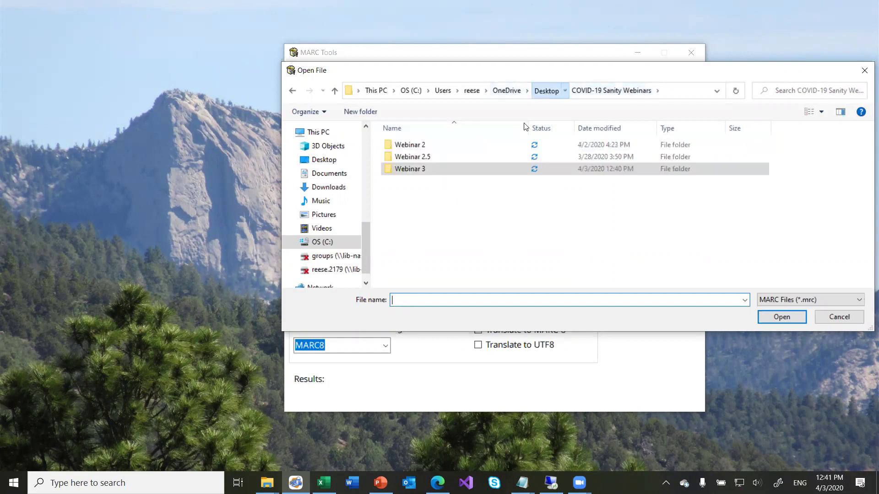
scroll(477, 205, "down", 5)
scroll(477, 204, "down", 4)
left_click(442, 210)
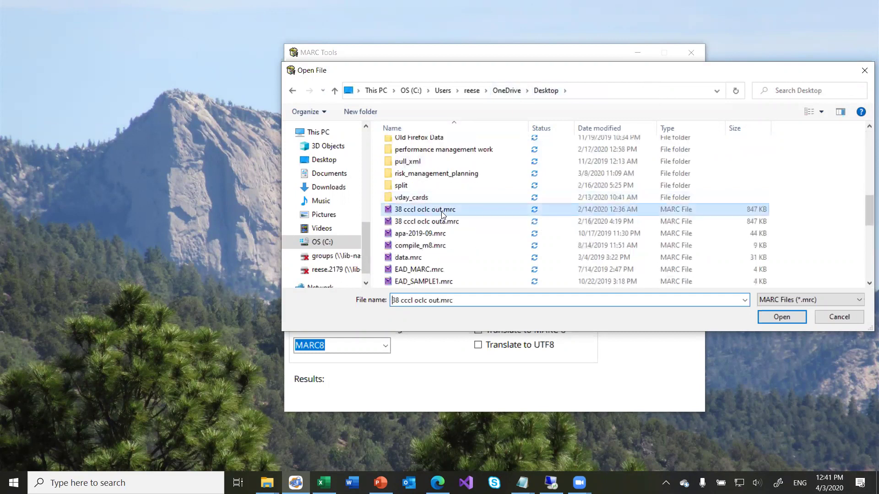
double_click(442, 211)
- Set the output to marcxml.xml in the Webinar 3 folder, replacing the existing file, and execute the MARC21=>MARC21XML conversion
left_click(574, 267)
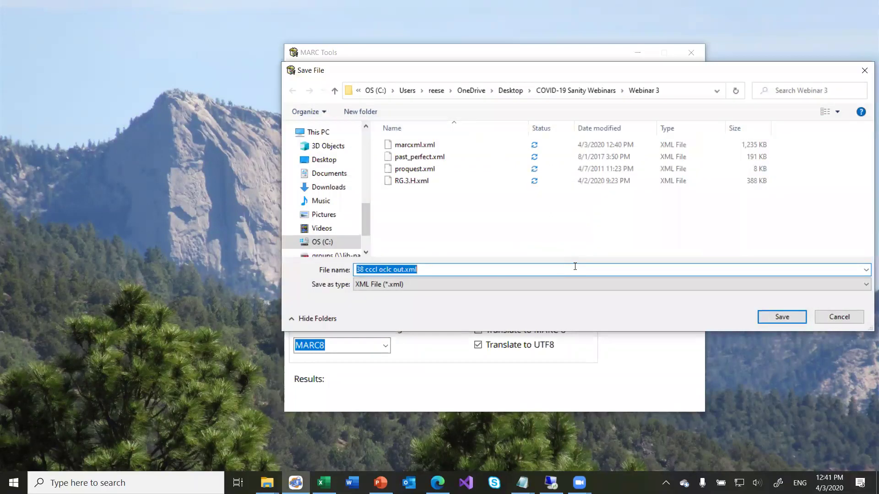
type("marc xml")
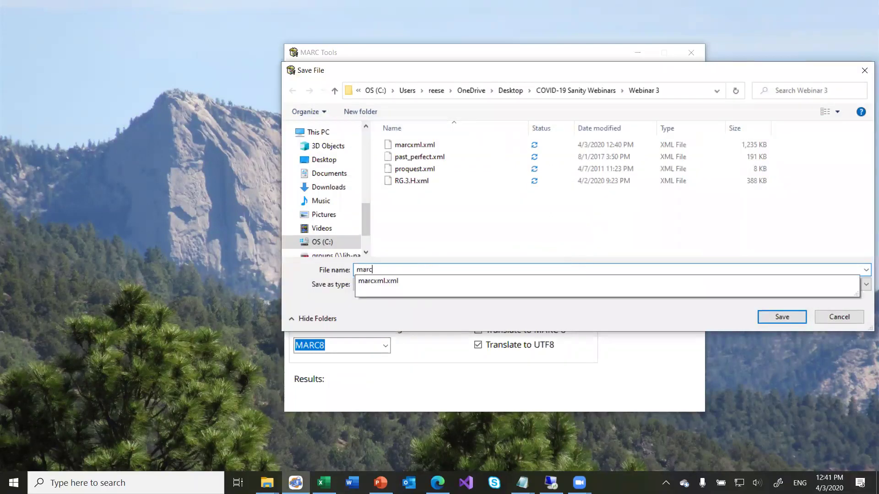
key("BackSpace")
key("BackSpace")
key("BackSpace")
key("BackSpace")
type("xml")
key("Return")
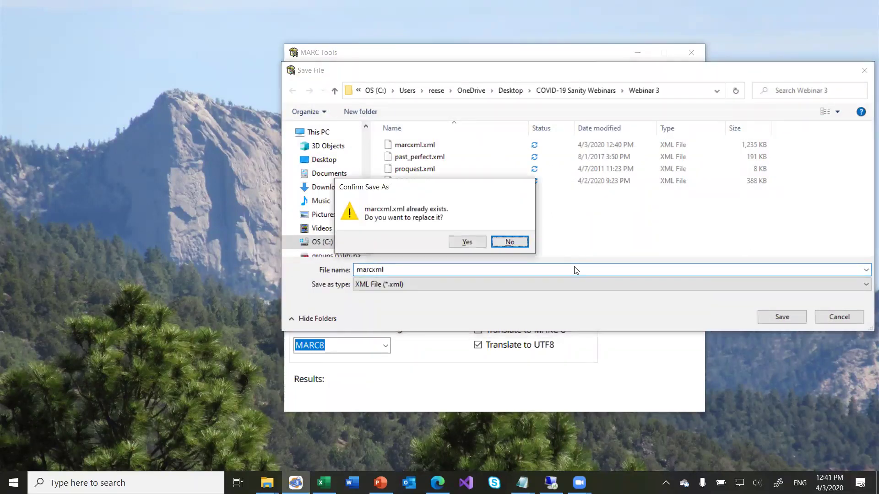
left_click(467, 242)
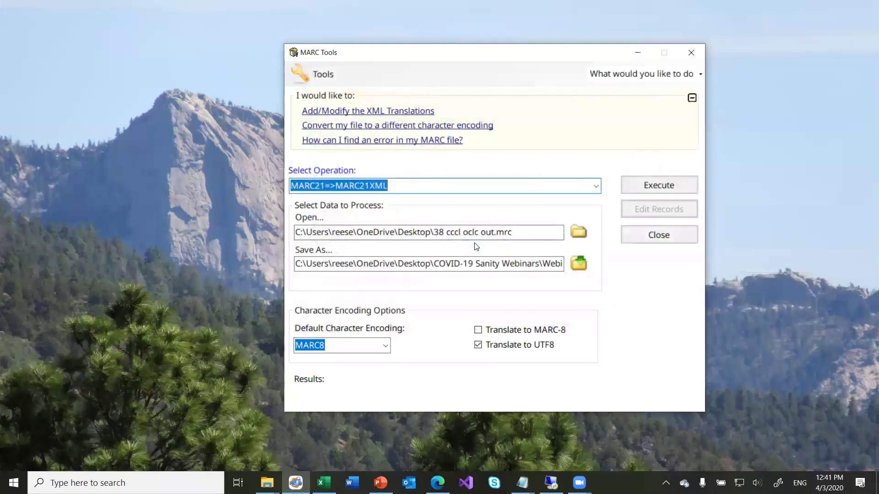
left_click(643, 192)
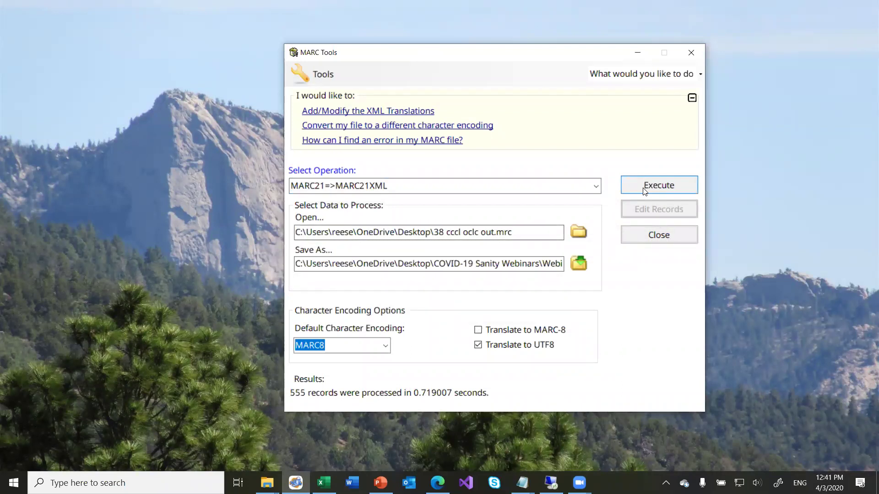
- Switch to the Webinar 3 folder in File Explorer and select the converted marcxml.xml file
left_click(267, 483)
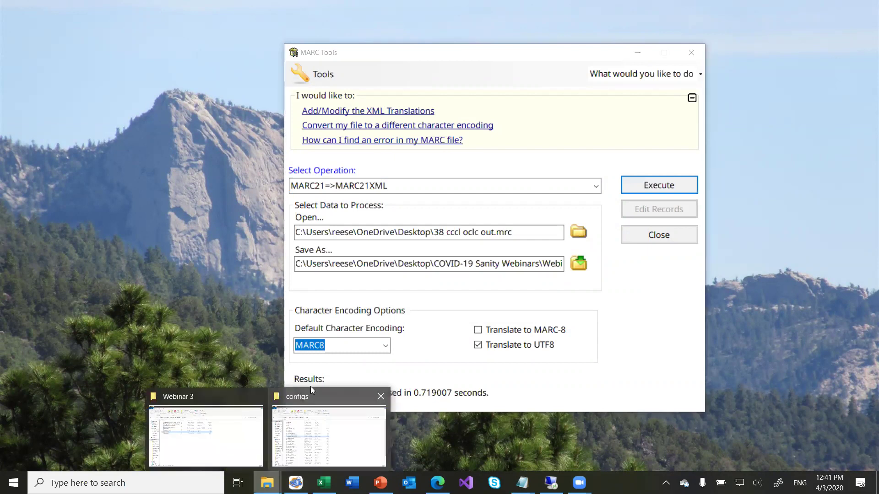
left_click(224, 394)
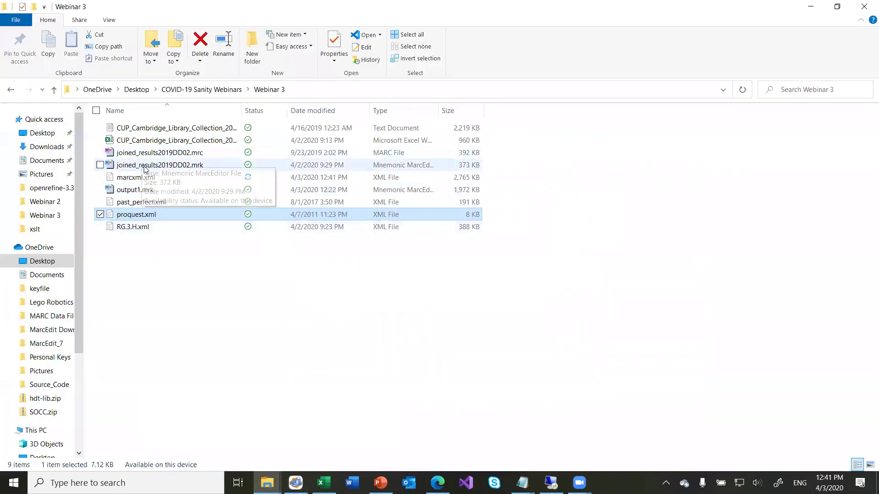
left_click(145, 180)
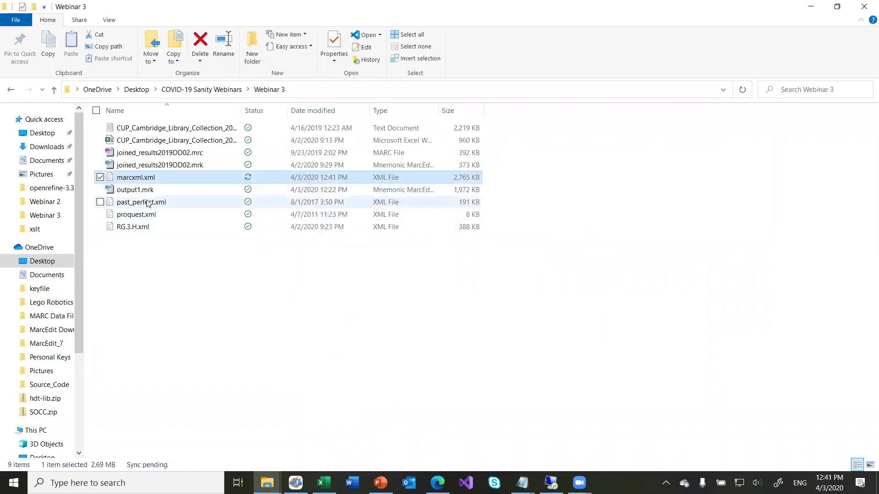
right_click(147, 168)
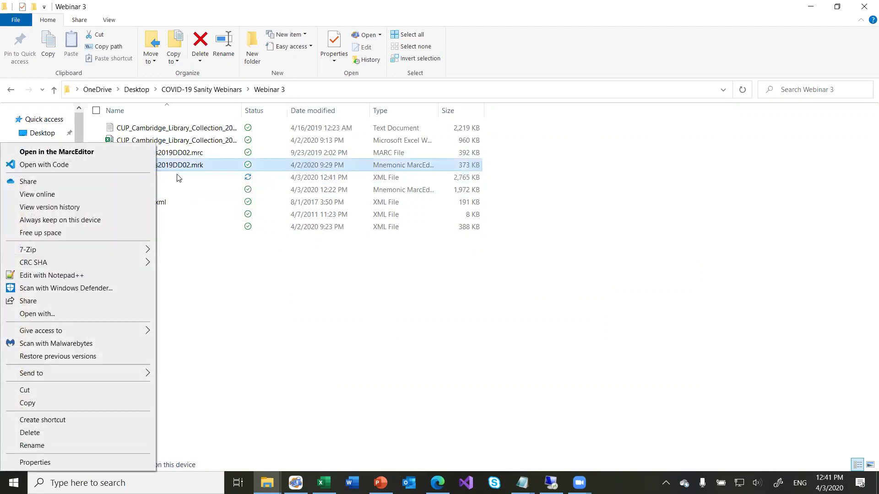
left_click(177, 175)
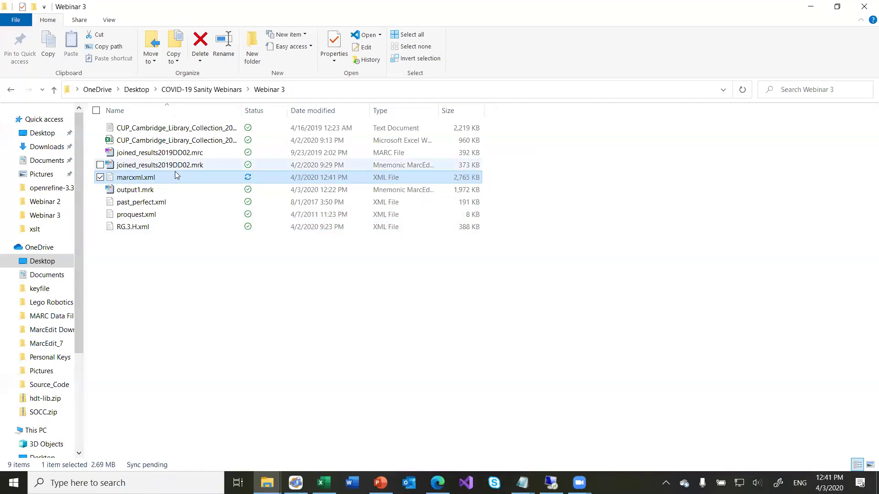
- Browse the OneDrive Desktop folder, sort its contents by name, and reopen Webinar 3 inside COVID-19 Sanity Webinars
left_click(136, 89)
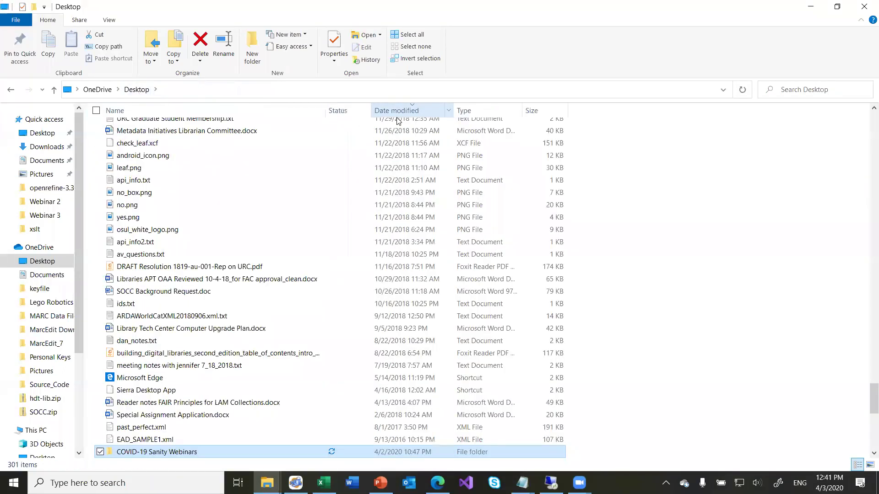
scroll(304, 161, "up", 20)
scroll(302, 162, "up", 20)
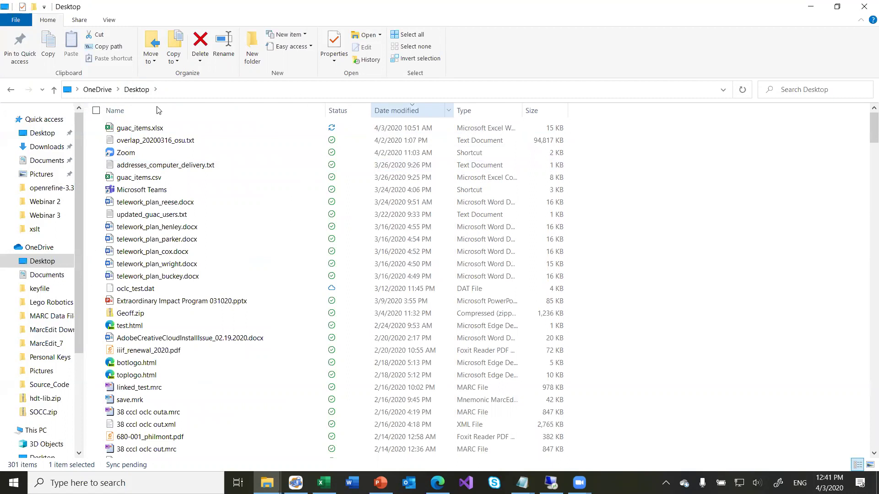
left_click(390, 111)
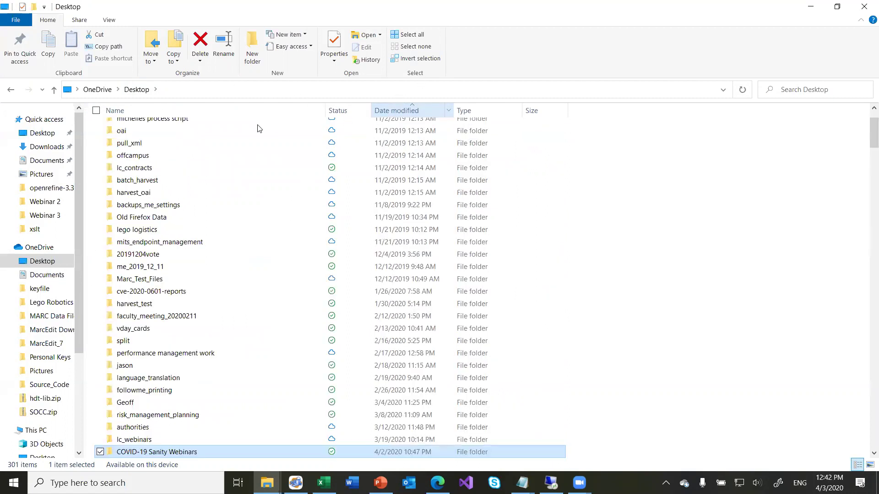
scroll(161, 261, "up", 1)
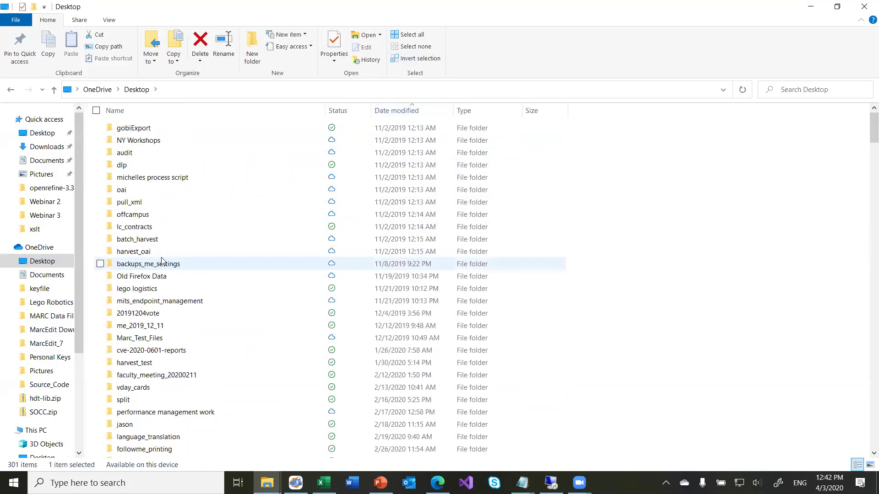
left_click(173, 110)
left_click(150, 192)
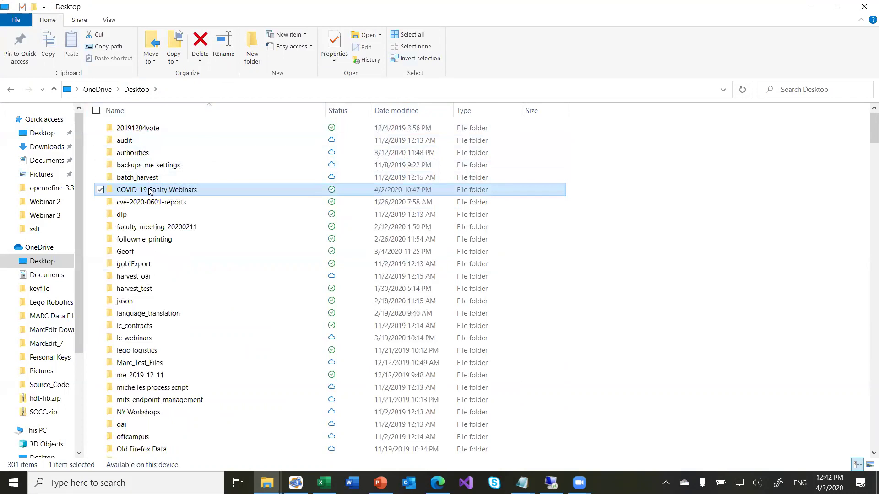
double_click(149, 192)
double_click(139, 154)
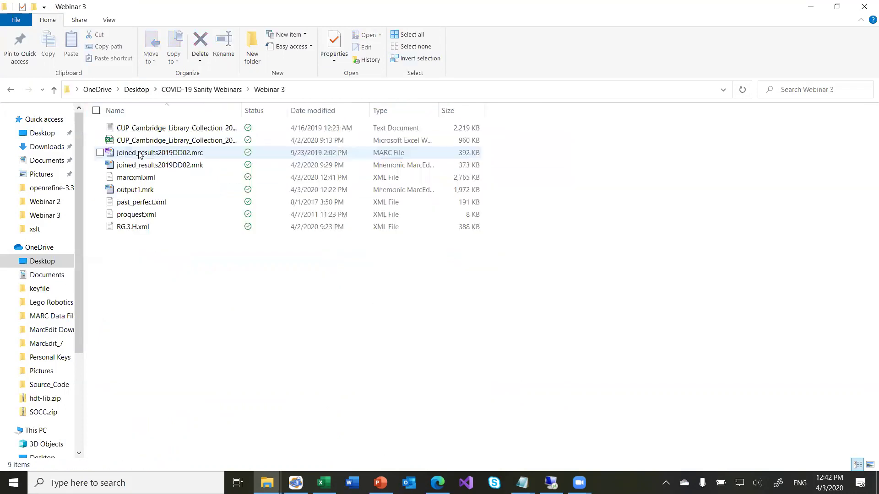
- Examine marcxml.xml in Microsoft Visual Studio 2019, then close the editor and minimize the Webinar 3 folder window
left_click(141, 177)
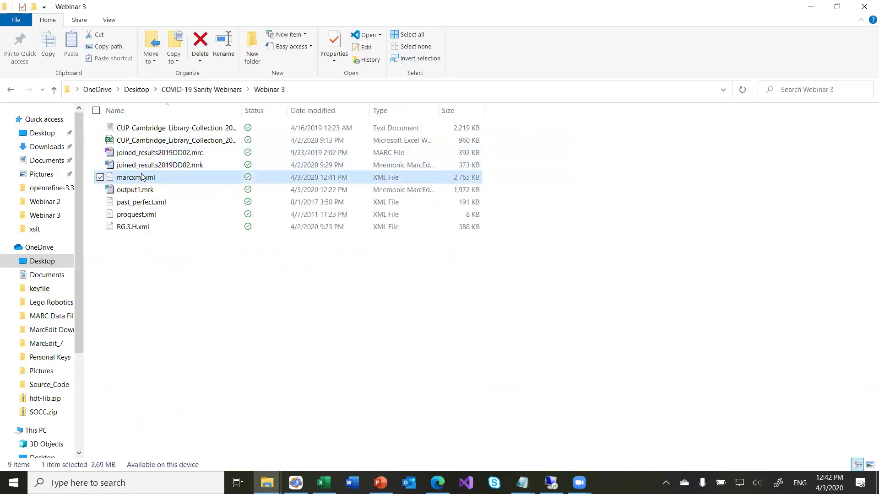
right_click(141, 177)
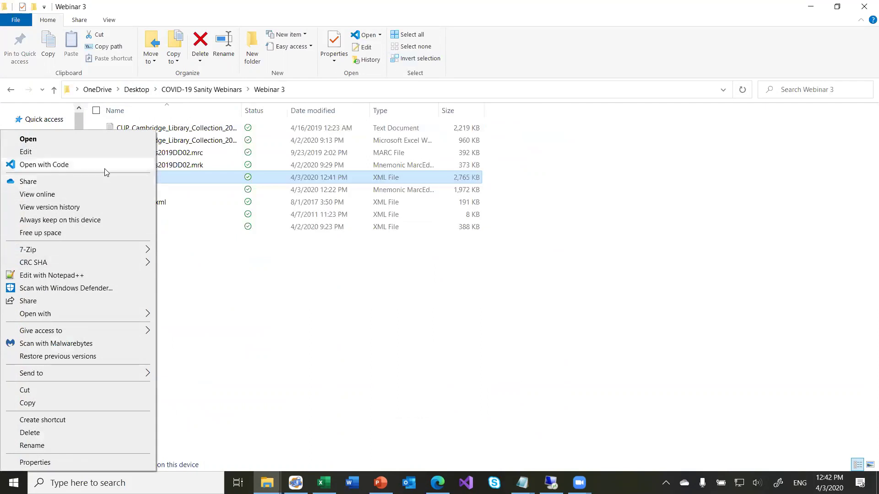
left_click(105, 169)
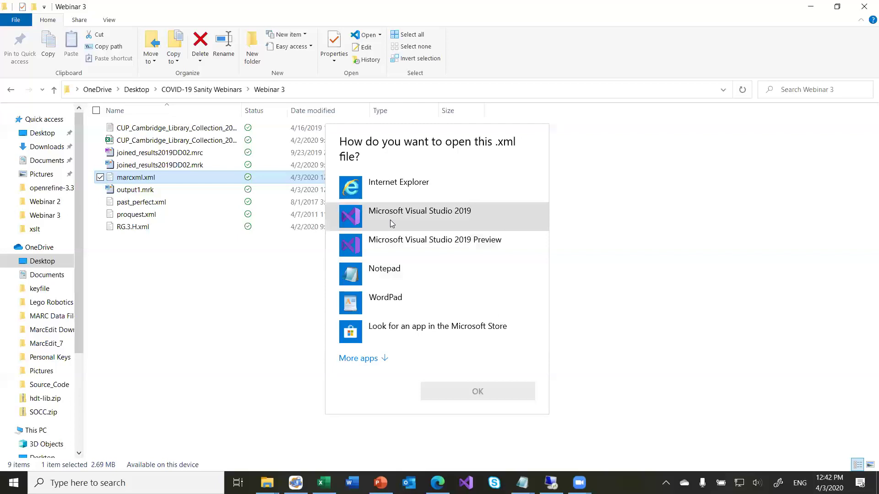
double_click(391, 223)
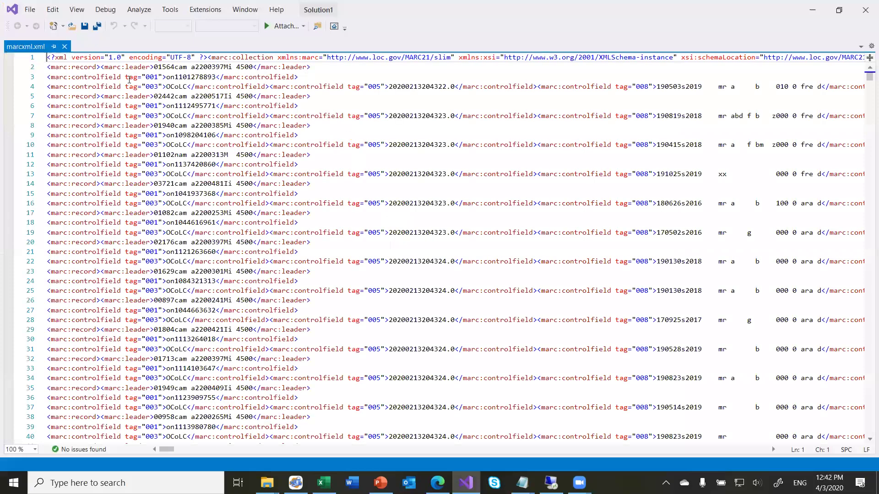
left_click(129, 79)
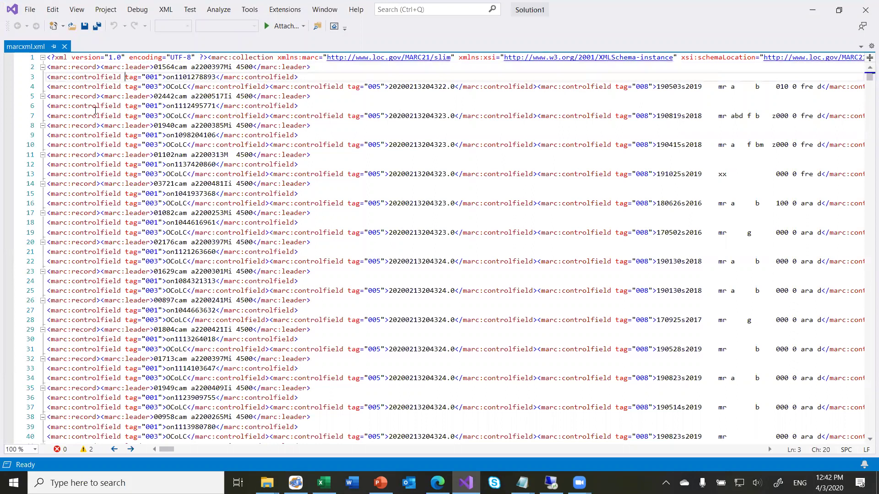
left_click(865, 17)
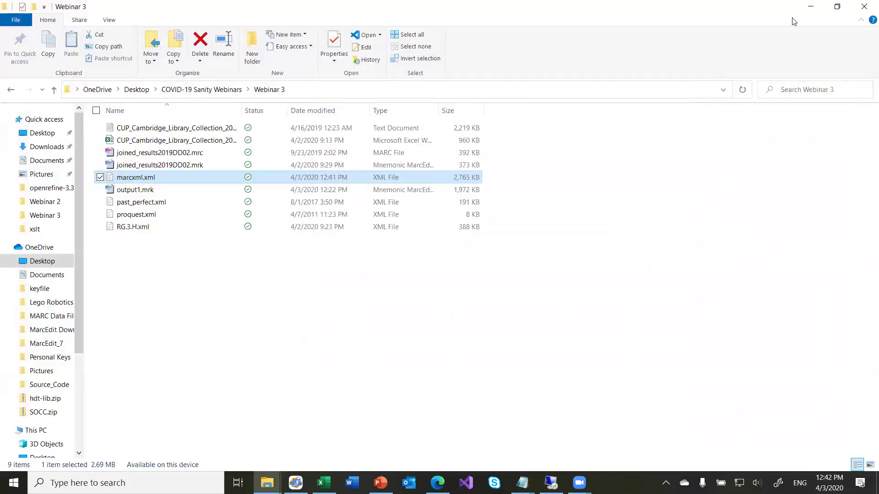
left_click(811, 6)
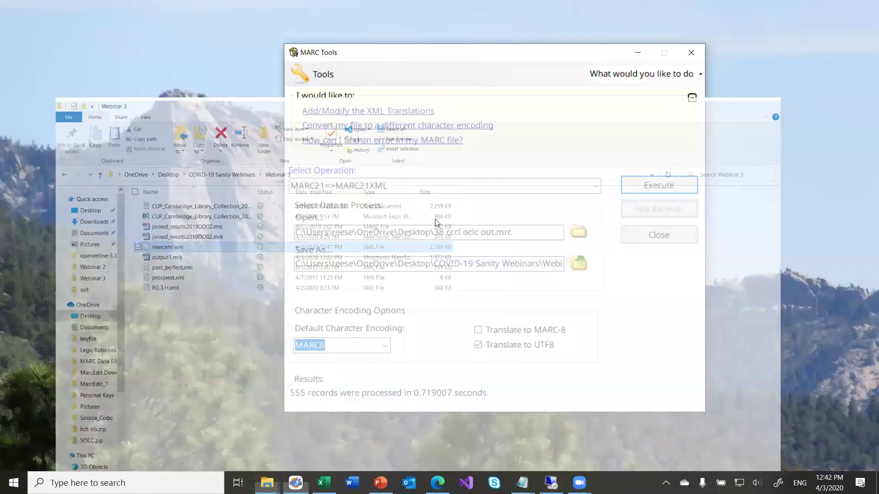
- Set the MARC Tools operation to XML=>JSON
left_click(595, 186)
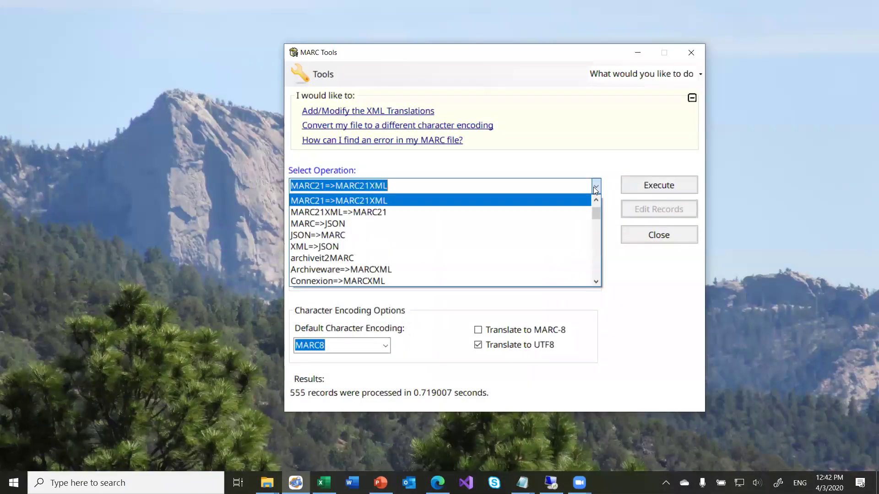
left_click(538, 212)
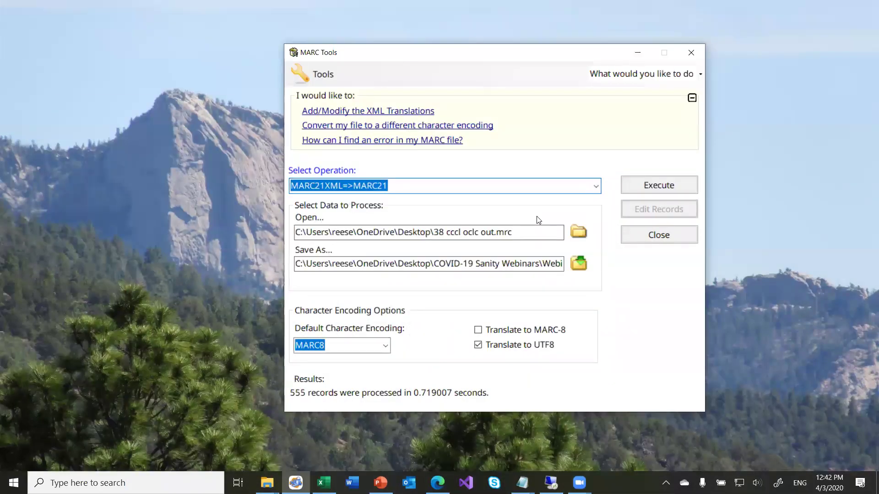
left_click(595, 188)
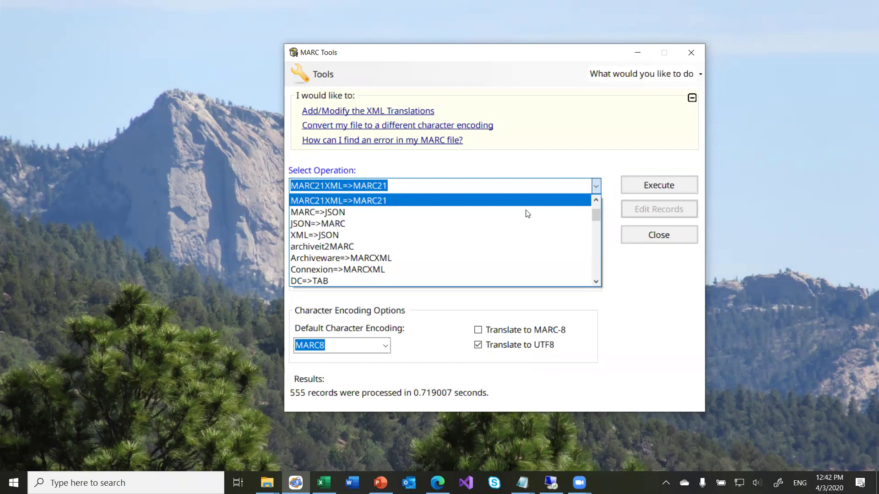
left_click(444, 234)
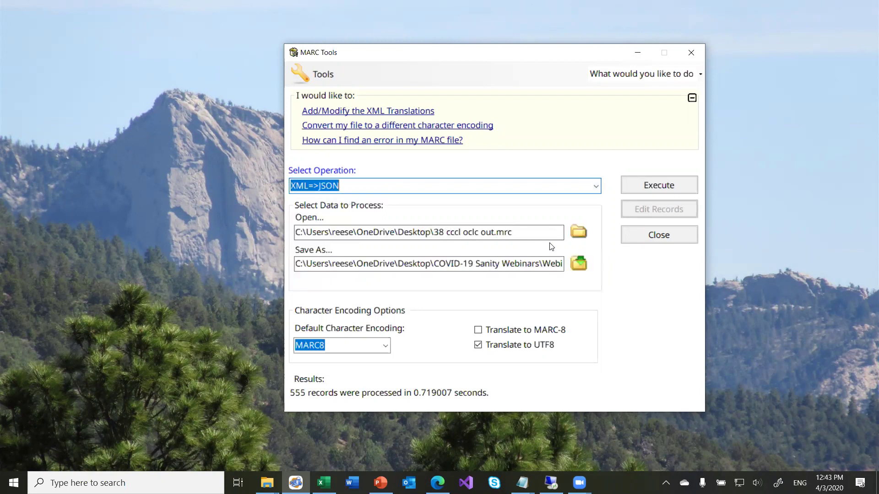
- Load the XML file RG.3.H.xml from the Webinar 3 folder as the source and check its full path
left_click(578, 234)
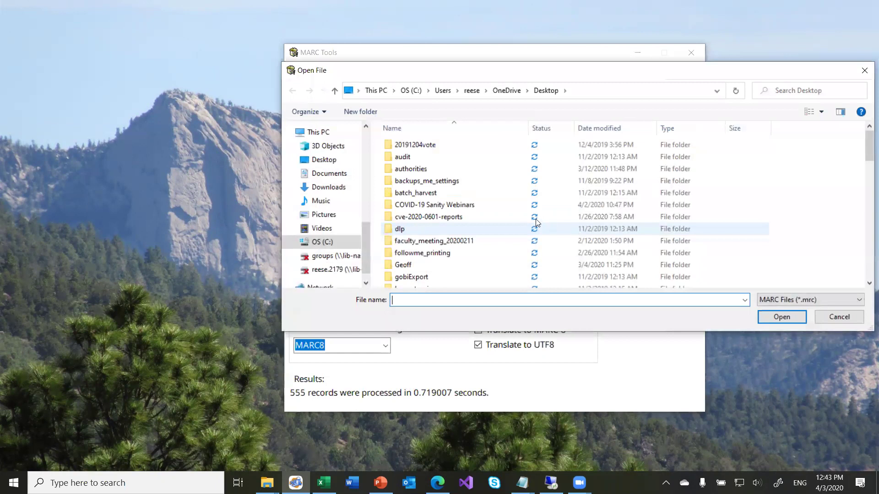
double_click(469, 206)
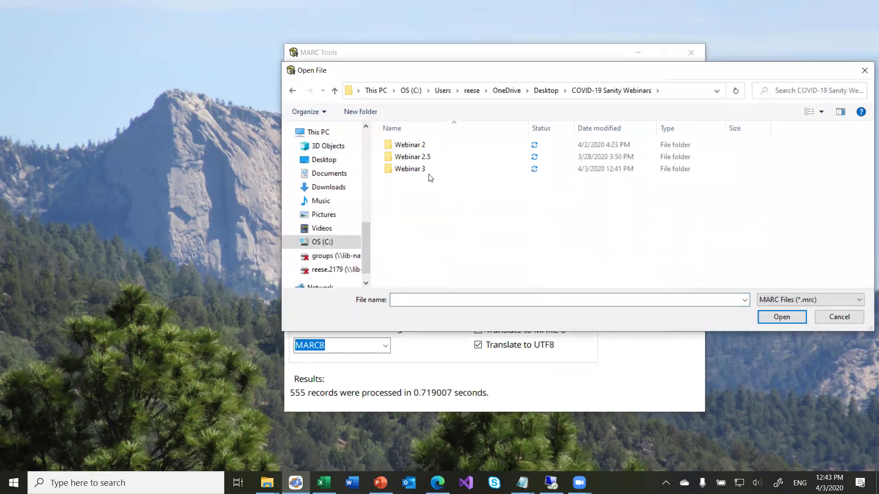
double_click(415, 168)
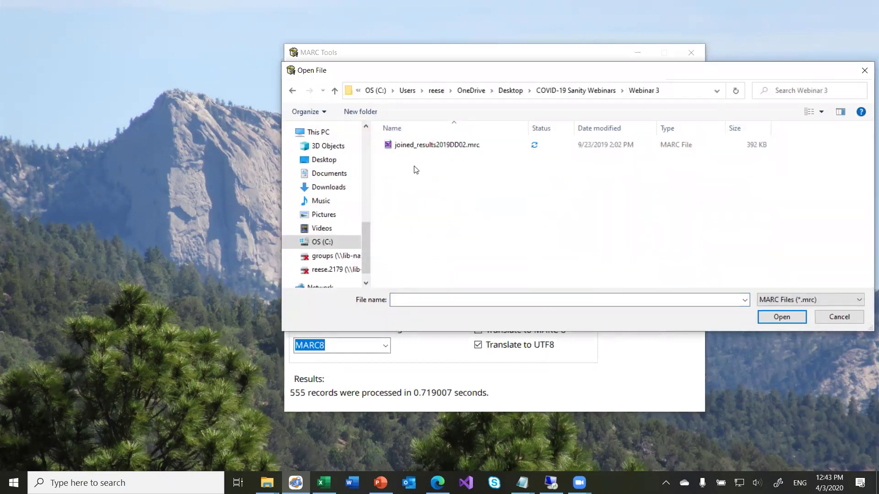
left_click(786, 299)
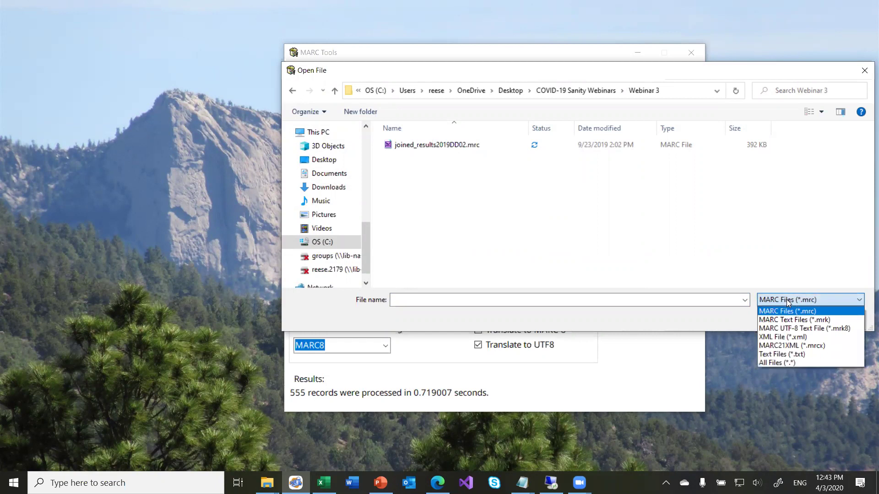
left_click(781, 337)
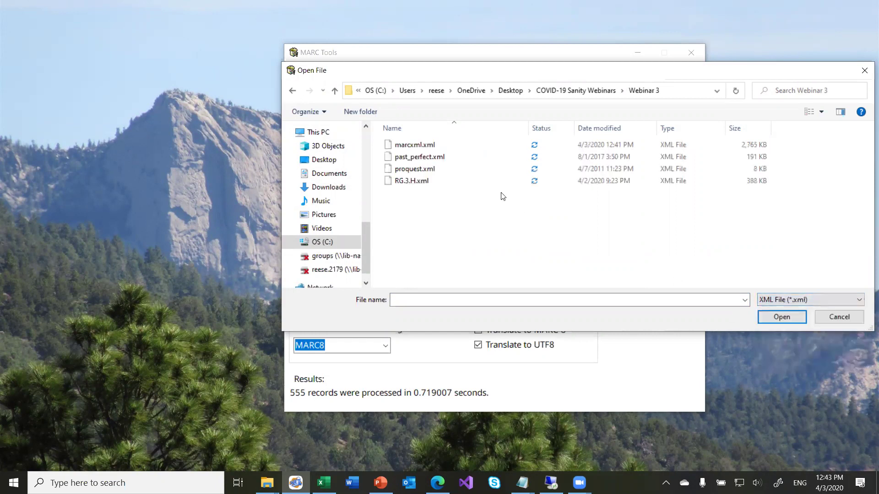
double_click(430, 179)
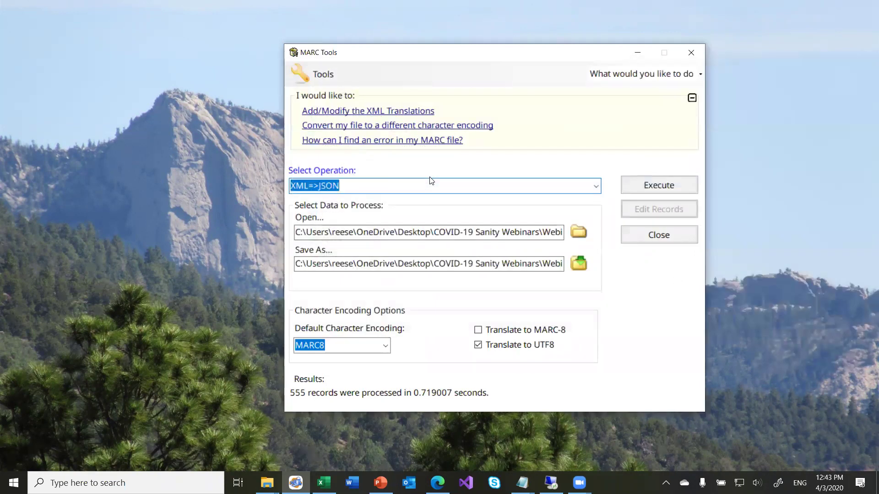
left_click(550, 233)
key("End")
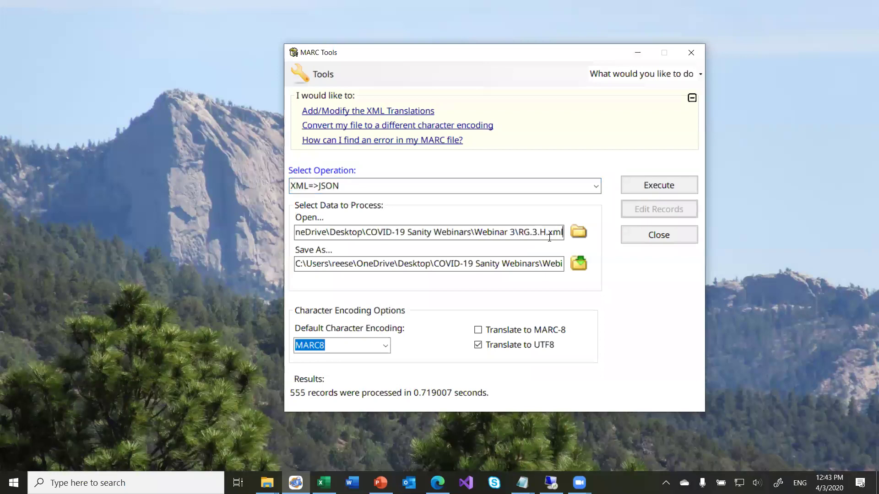
- Set the output to RG.3.H.json in the Webinar 3 folder using the All Files type, and execute the XML=>JSON conversion
left_click(579, 264)
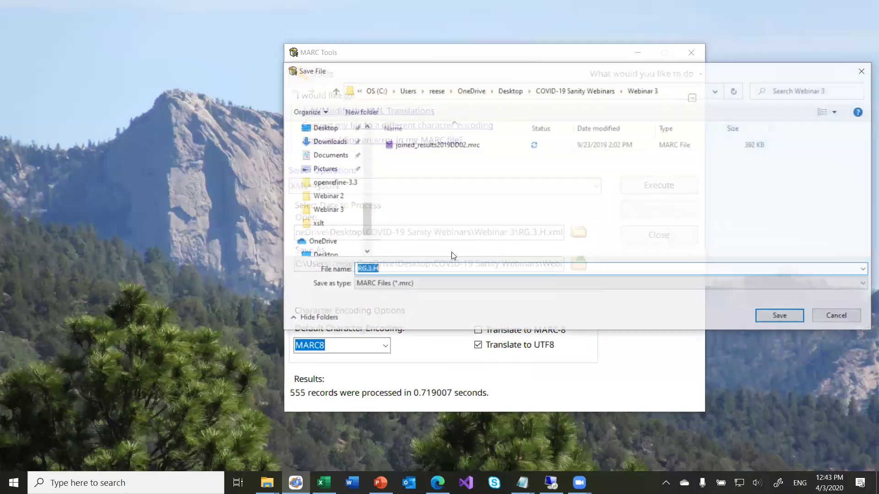
left_click(451, 285)
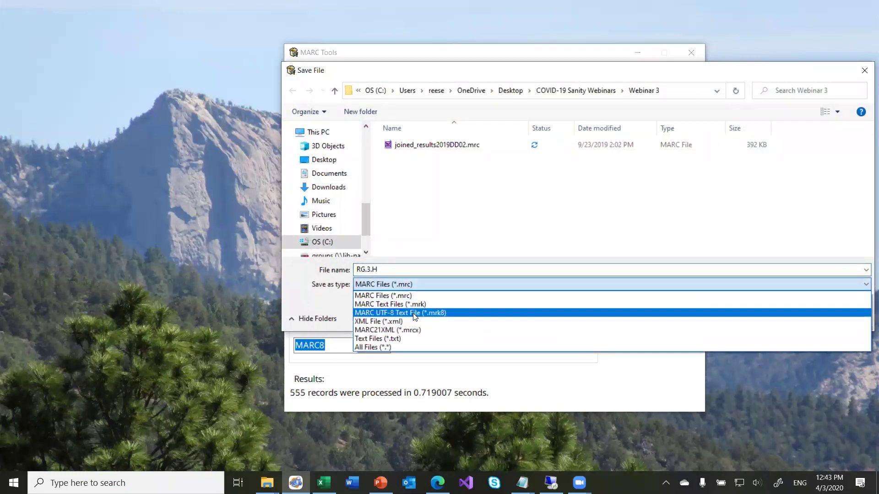
left_click(412, 346)
left_click(394, 272)
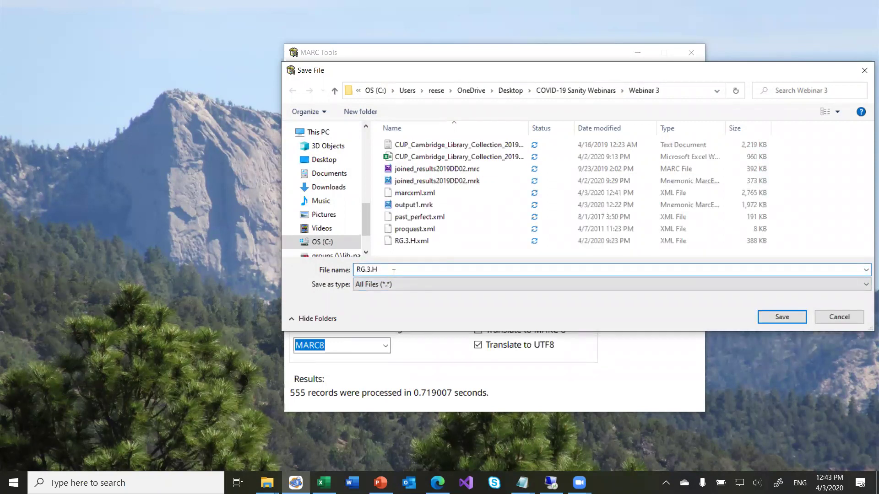
type(".json")
key("Return")
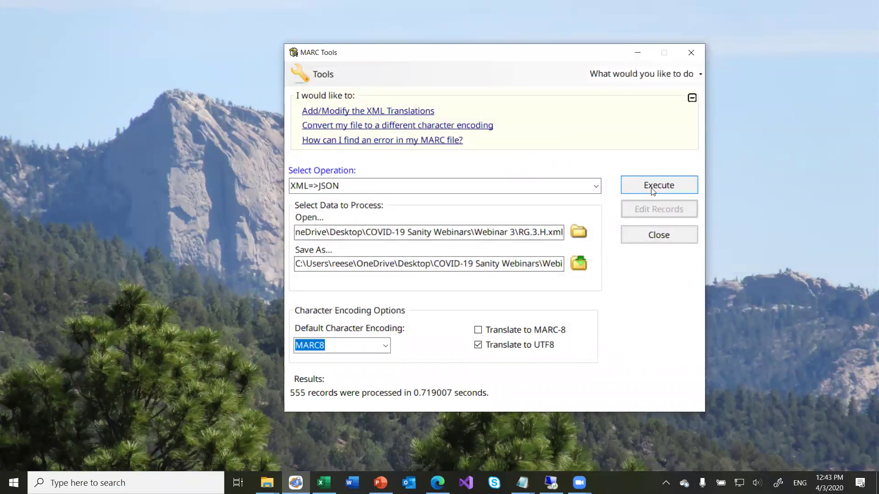
left_click(653, 190)
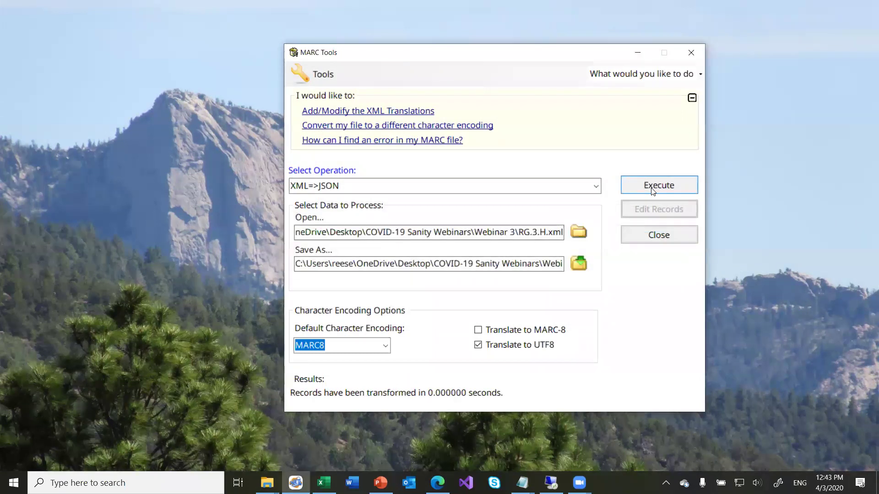
left_click(654, 235)
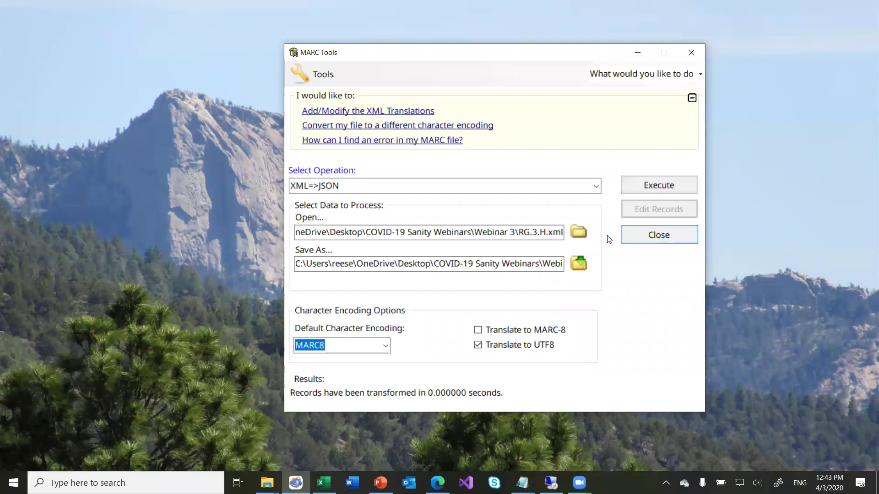
- Open RG.3.H.json from the Webinar 3 folder in Notepad to inspect it, close it, and minimize the folder window
left_click(267, 476)
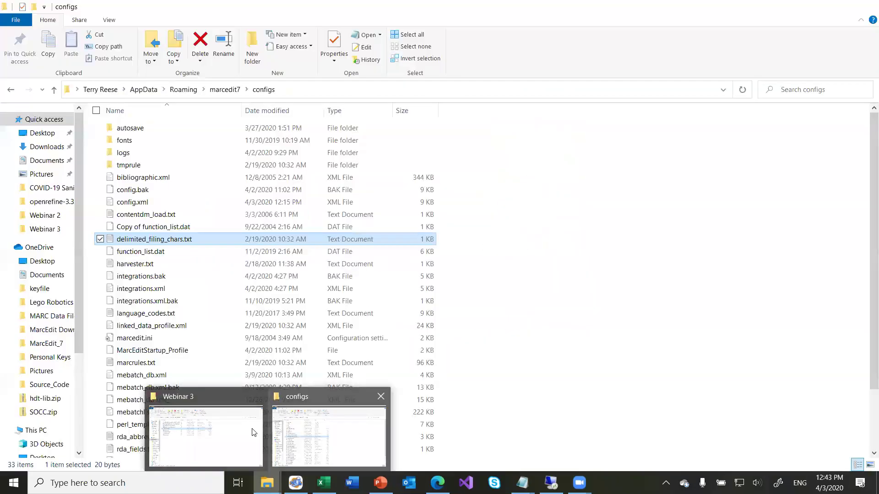
left_click(229, 426)
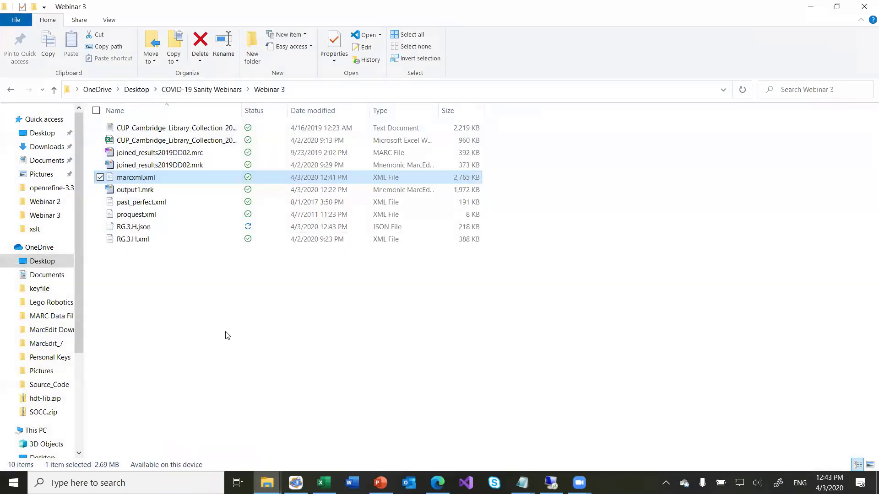
double_click(137, 227)
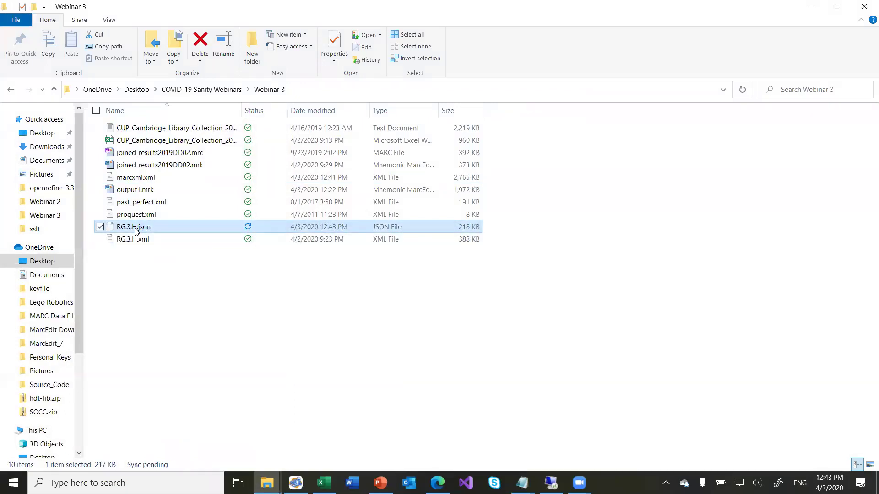
left_click(369, 200)
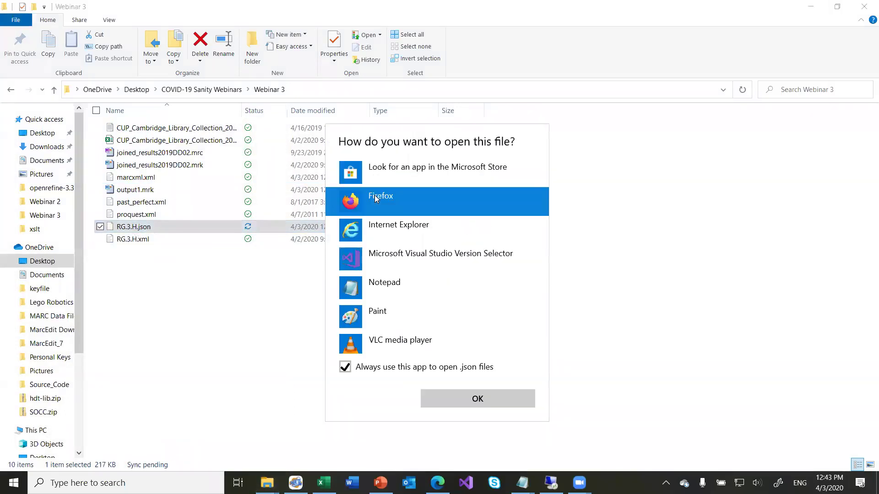
double_click(398, 288)
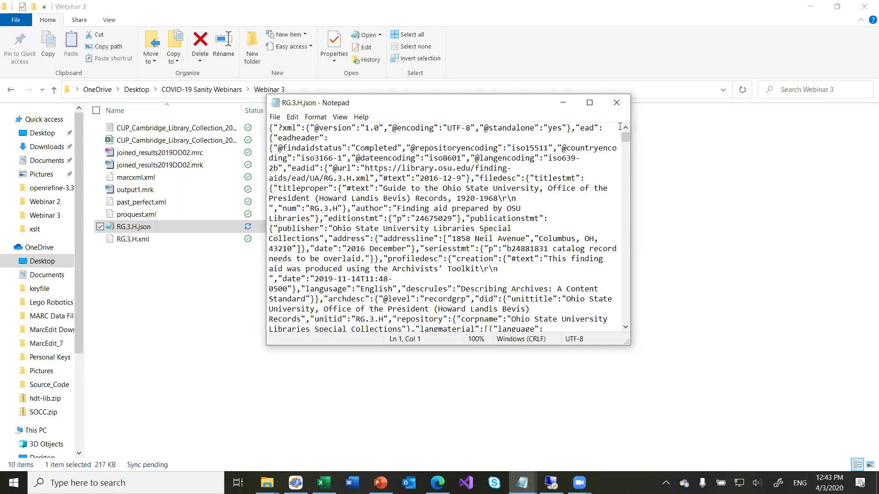
left_click(617, 103)
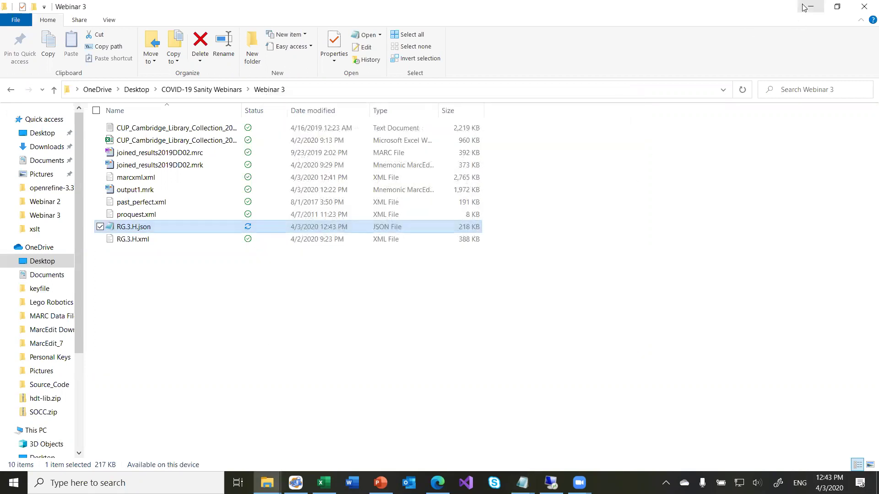
left_click(807, 7)
- Open the XML translations editor from MARC Tools and review the list of defined functions
left_click(179, 230)
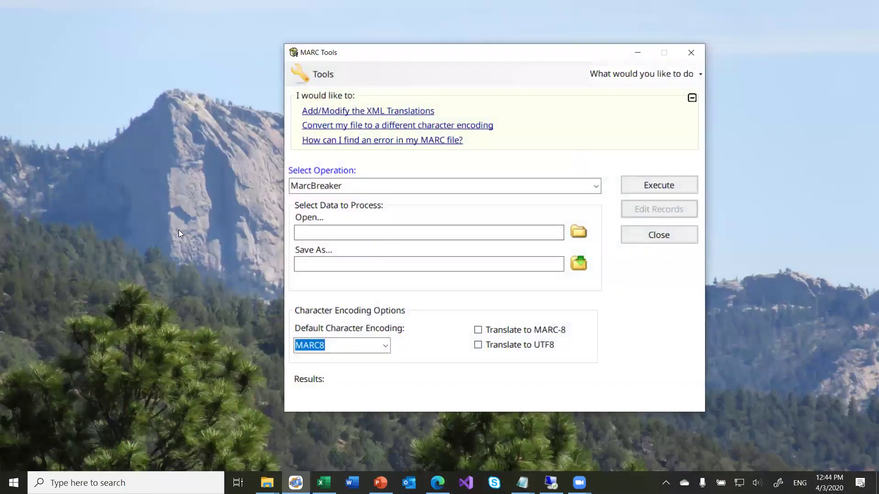
left_click(330, 74)
left_click(337, 111)
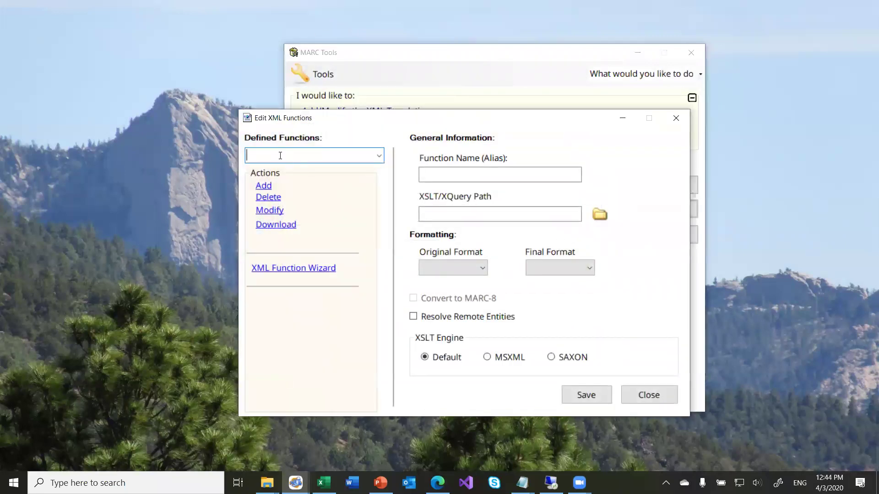
left_click(378, 156)
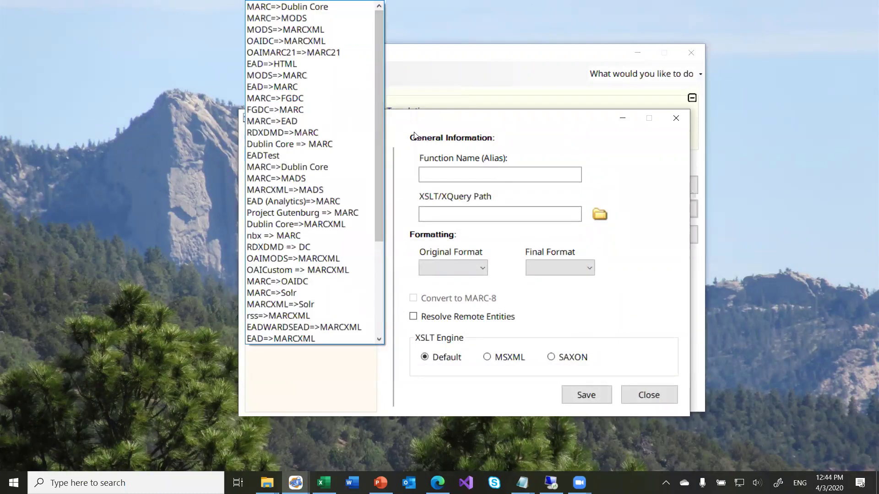
left_click(398, 146)
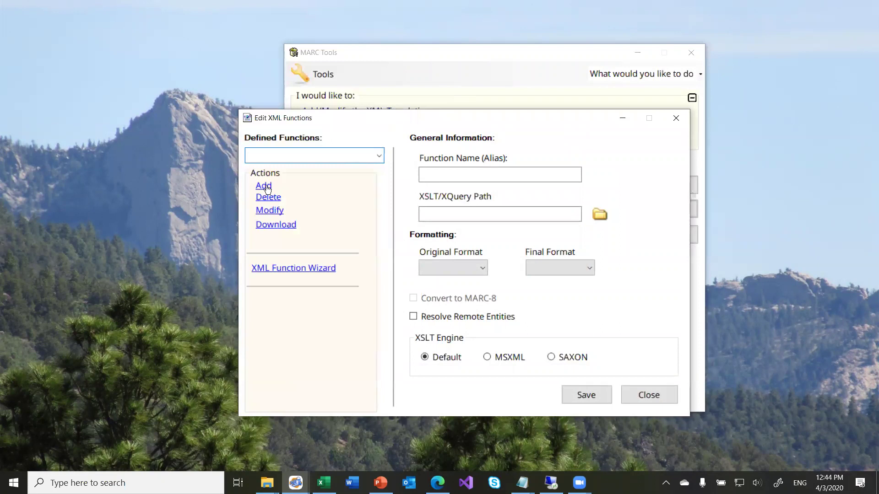
- View the downloadable stylesheets in the marcedit_xslt_files GitHub repository, then minimize the browser
left_click(282, 225)
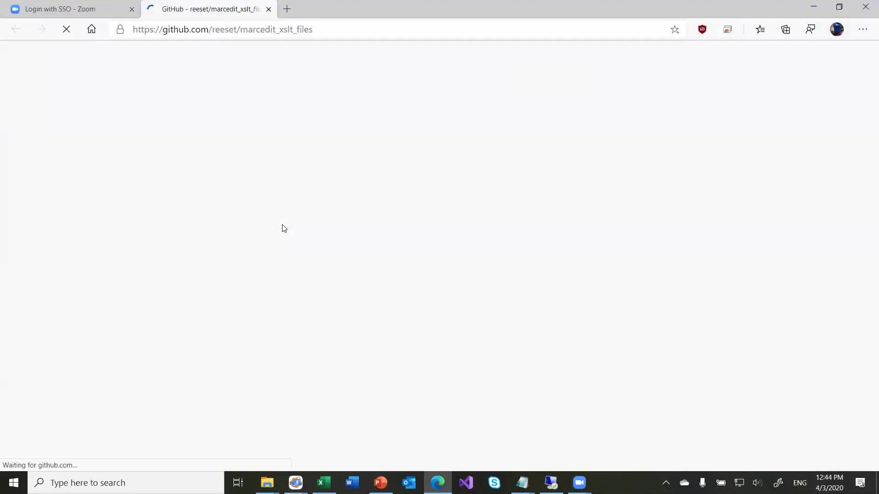
scroll(57, 298, "down", 7)
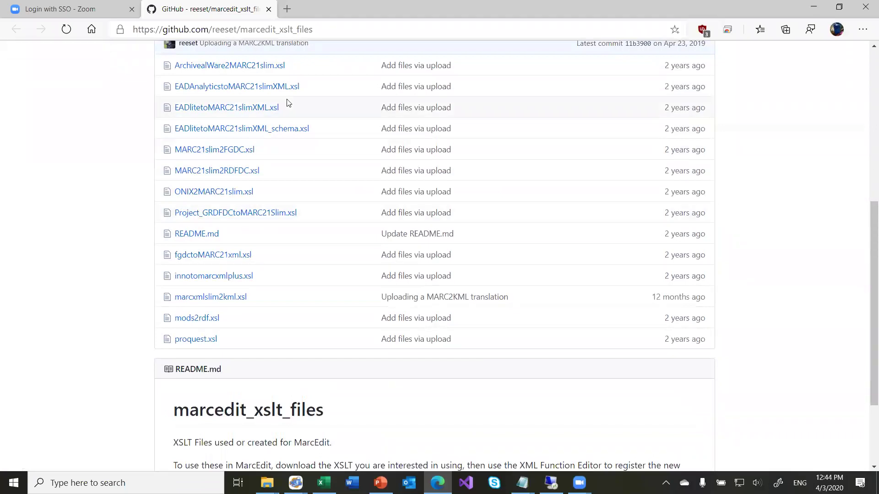
left_click(811, 8)
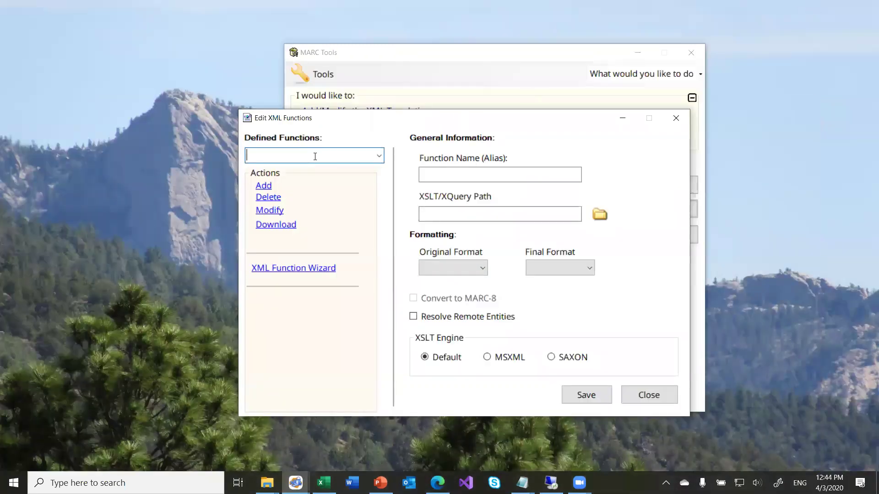
- Load the defined function EAD (Analytics)=>MARC for modification in the XML functions editor
type("ead")
key("Down")
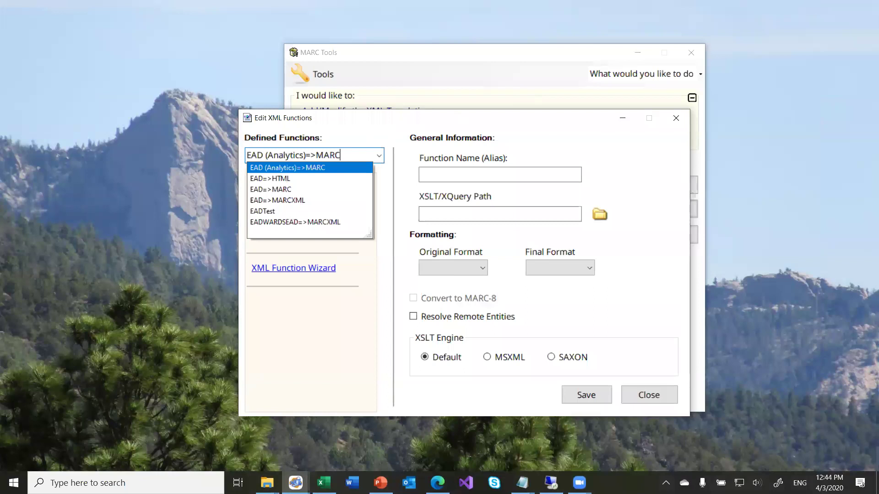
key("Return")
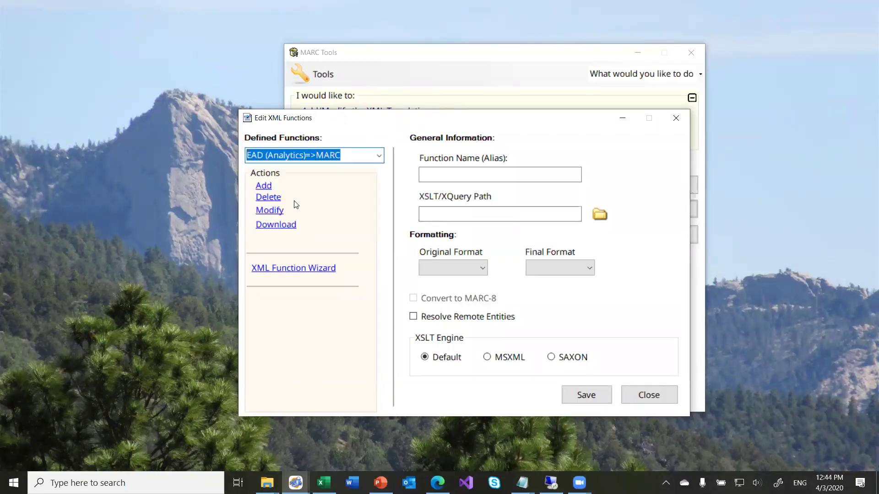
left_click(280, 211)
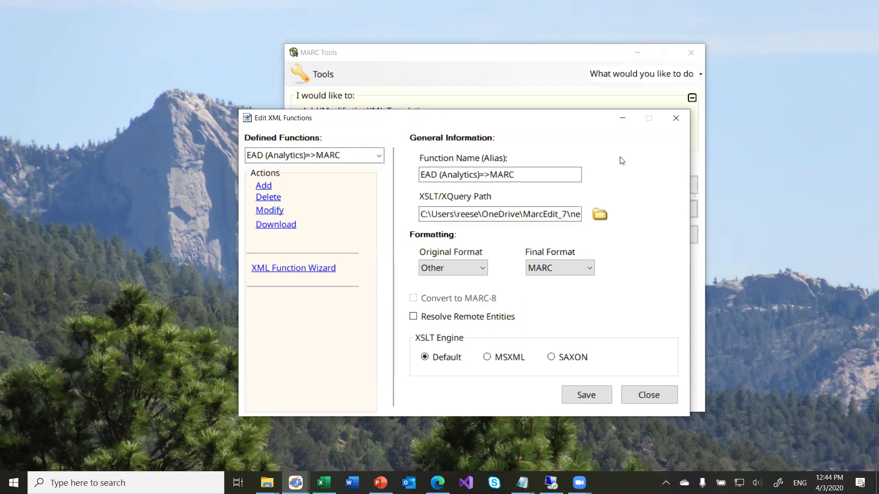
- Examine the function's alias, XSLT path, and original and final format options, then close the editor without saving
left_click(544, 180)
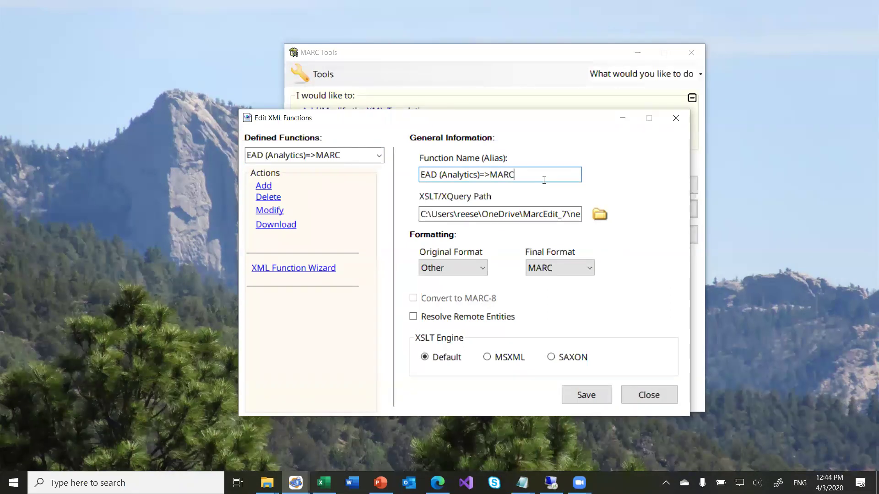
left_click(532, 214)
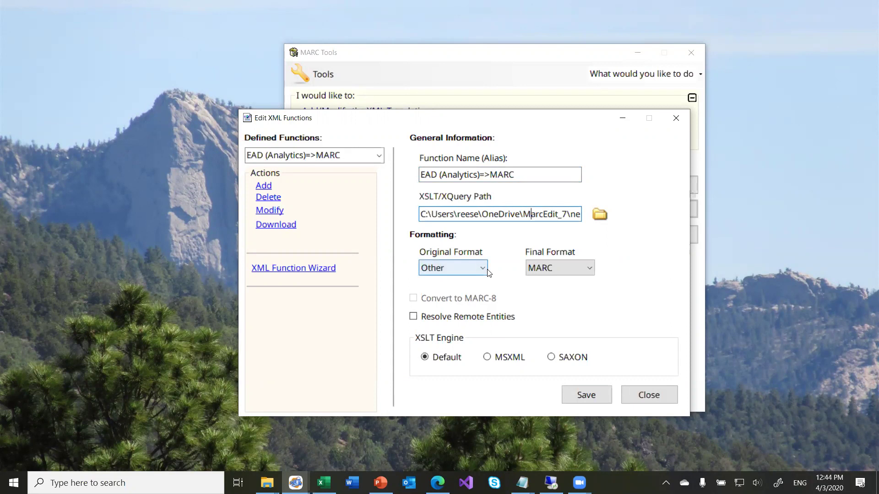
left_click(590, 268)
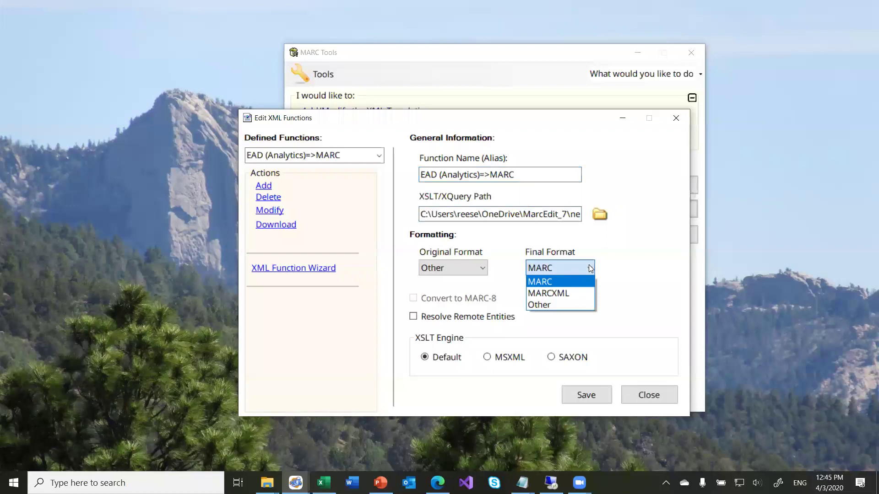
left_click(619, 263)
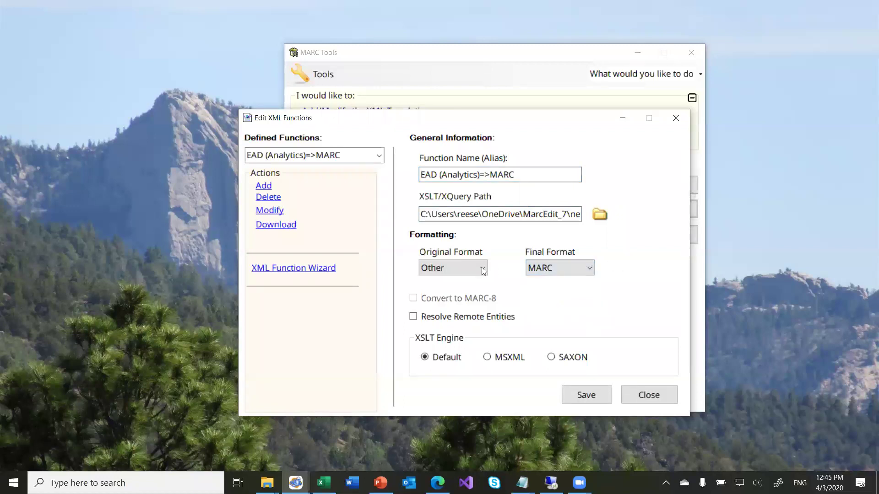
left_click(475, 267)
left_click(628, 266)
left_click(634, 394)
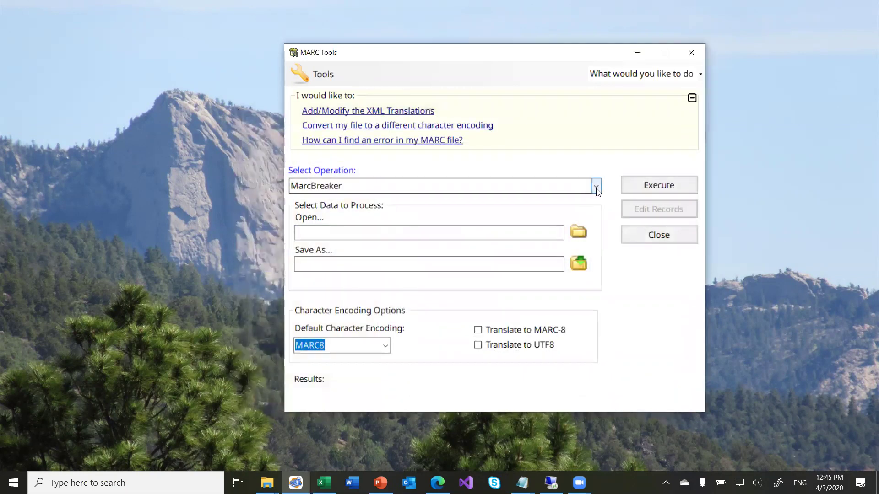
- Set the MARC Tools operation to EAD (Analytics)=>MARC
left_click(596, 187)
left_click(466, 184)
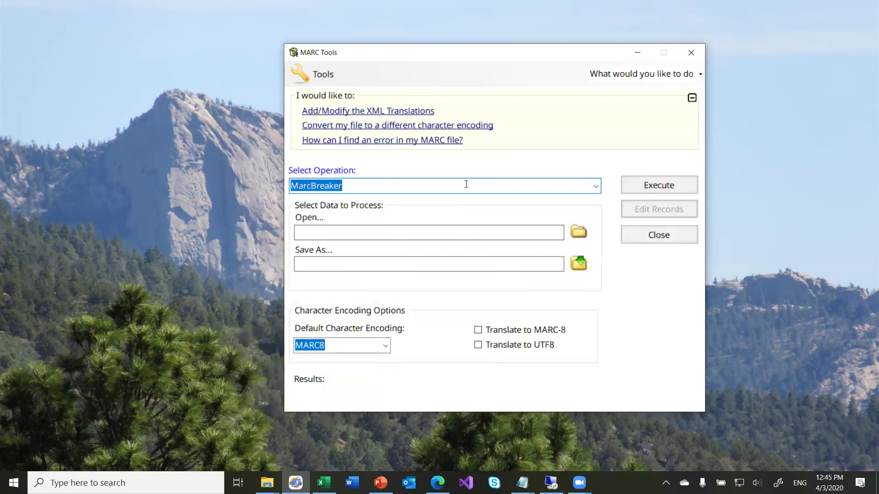
type("ea")
key("Return")
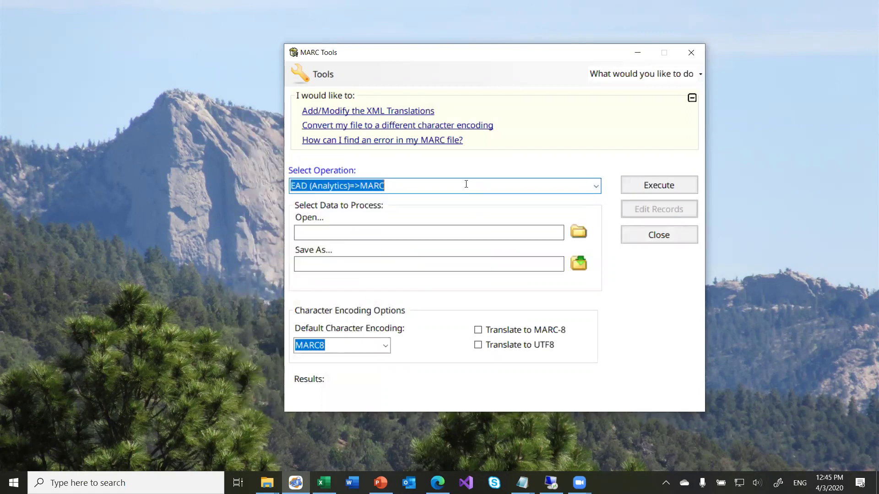
- Load RG.3.H.xml from the Webinar 3 folder as the source, using the XML File type filter
left_click(572, 233)
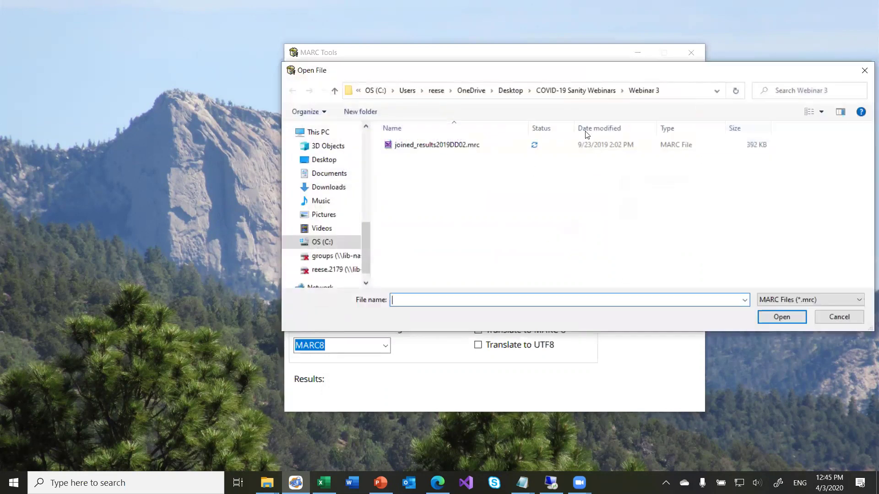
left_click(809, 300)
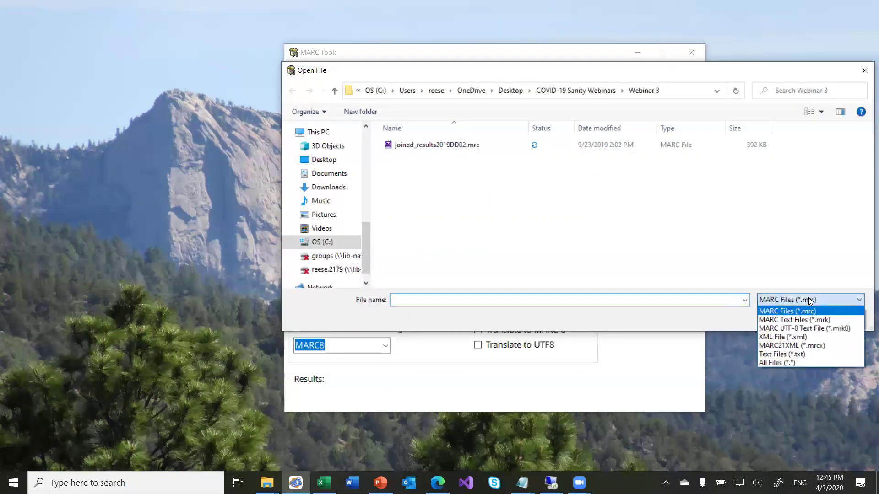
left_click(805, 338)
left_click(421, 180)
double_click(421, 181)
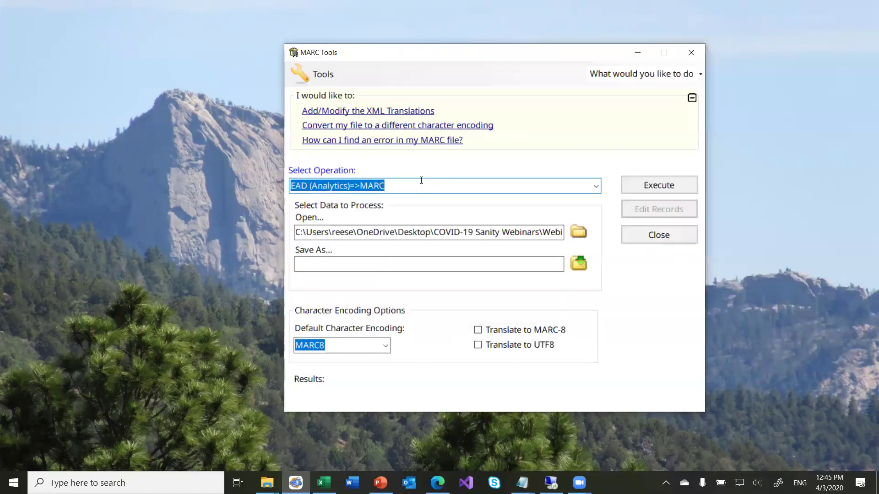
- Set the output to RG.3.H.mrc in the Webinar 3 folder as a MARC file, execute the conversion, and close MARC Tools
left_click(576, 259)
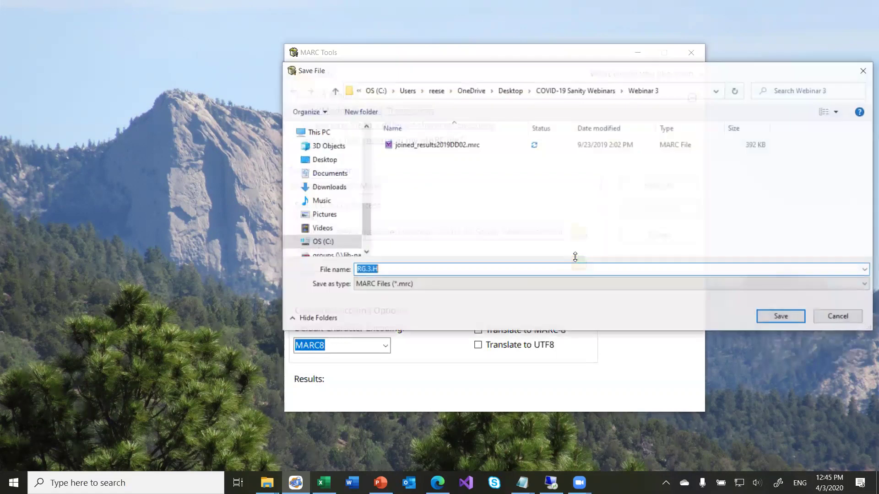
left_click(680, 290)
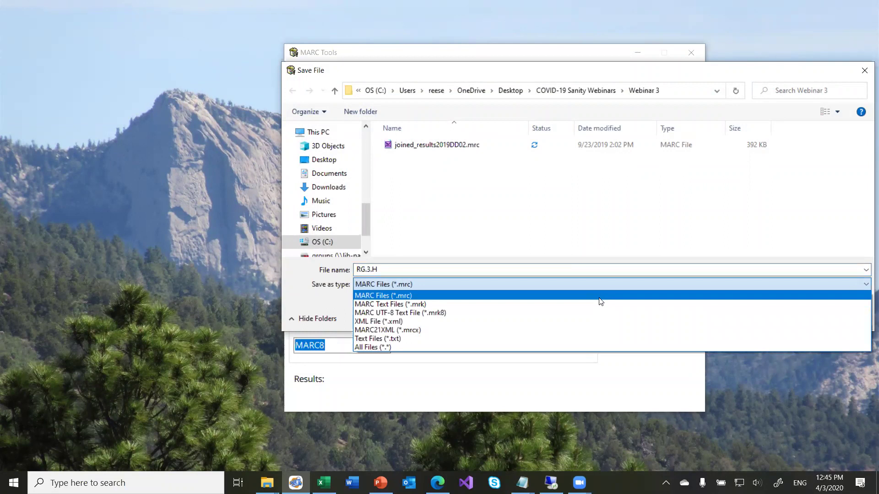
left_click(600, 302)
left_click(442, 267)
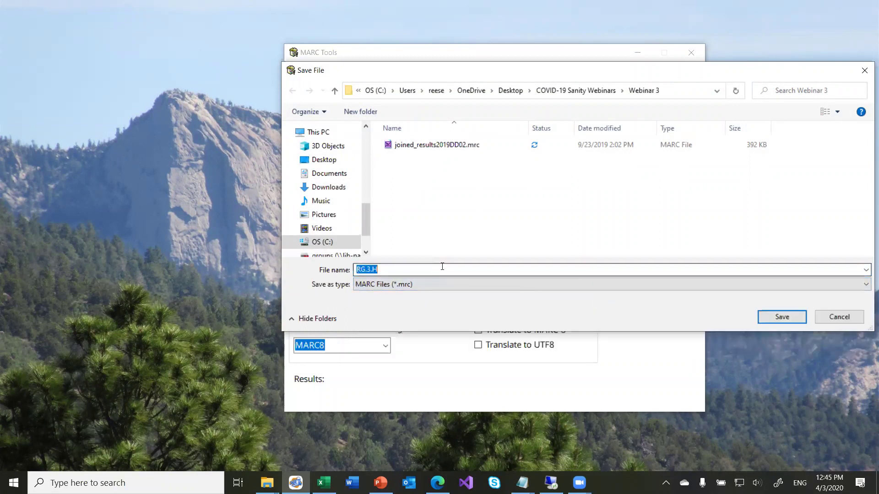
left_click(442, 266)
type(".mrc")
key("Return")
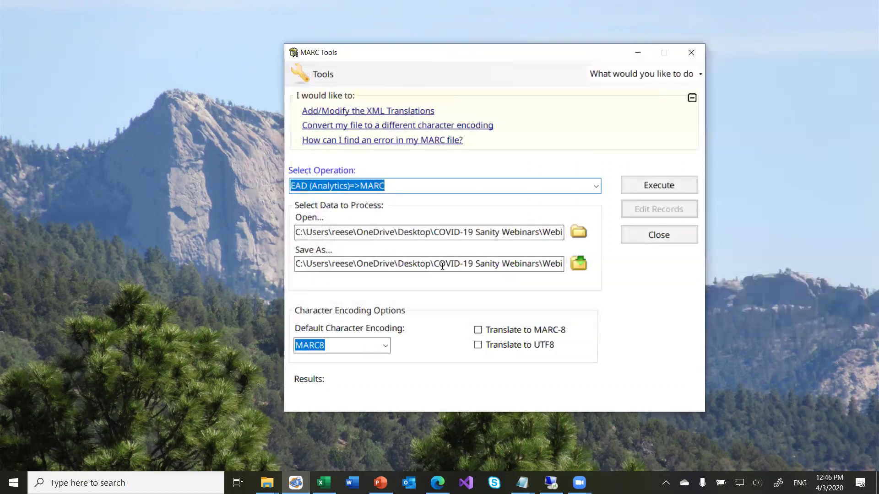
left_click(644, 188)
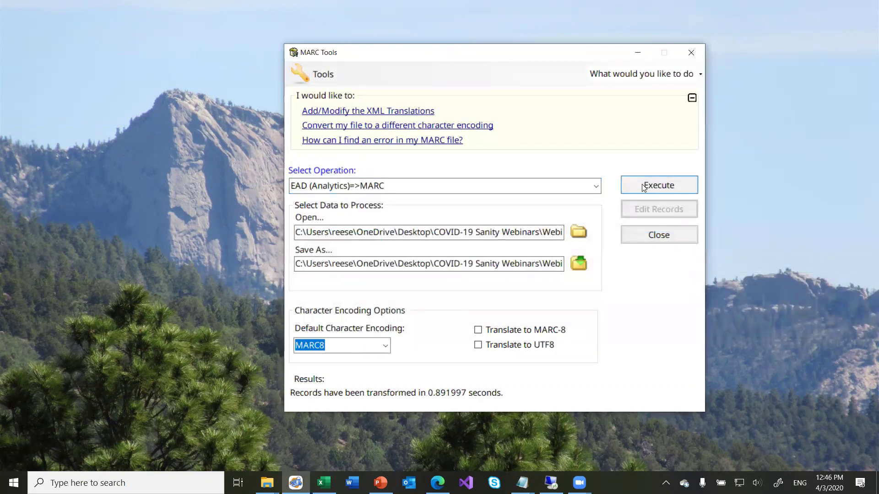
left_click(649, 239)
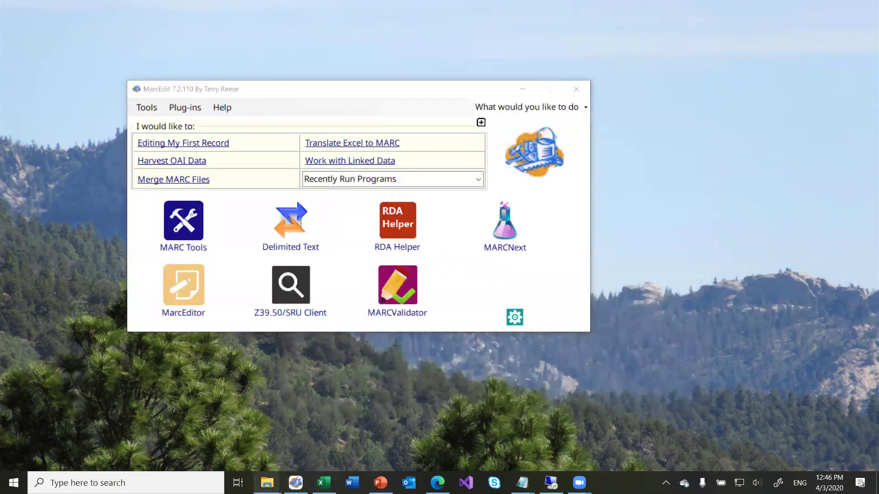
- Open RG.3.H.mrc from the Webinar 3 folder in MARC Tools, run MarcBreaker on it, and open the resulting records for editing
mouse_move(267, 483)
mouse_move(255, 419)
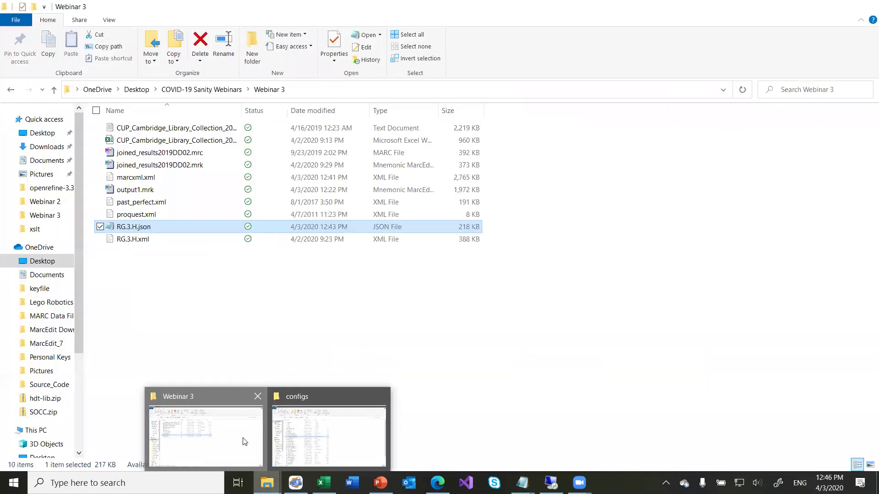
left_click(243, 440)
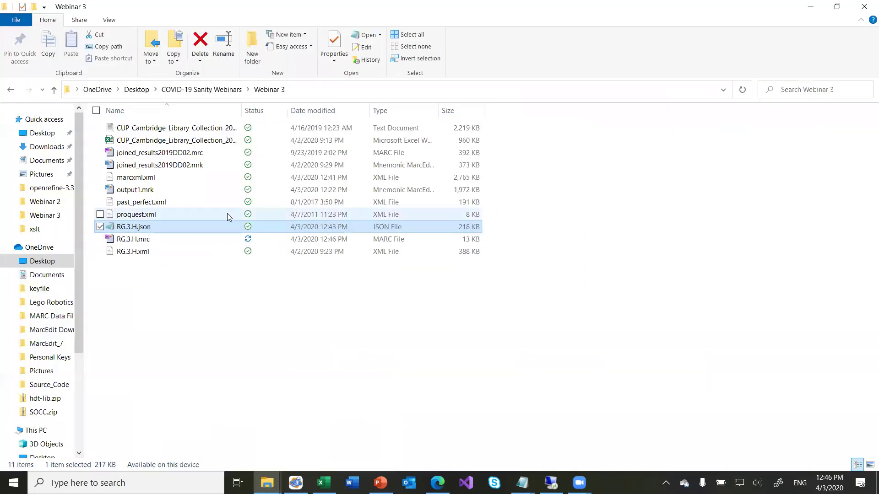
left_click(148, 241)
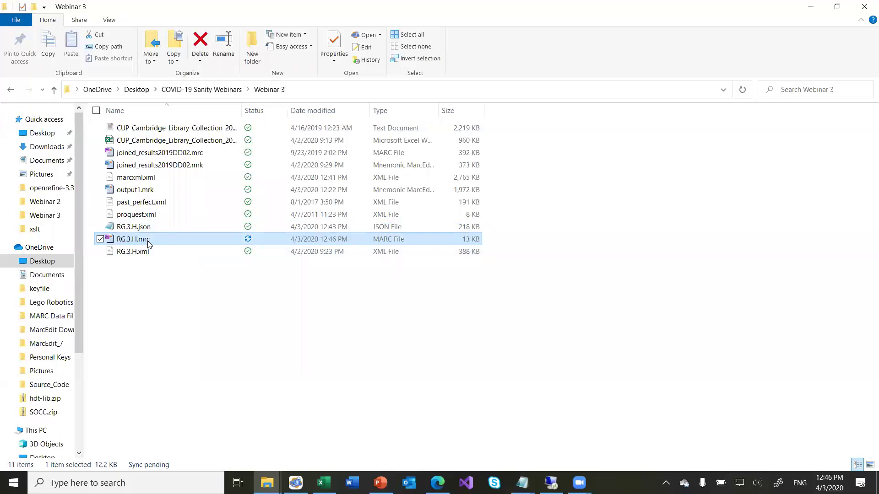
double_click(149, 243)
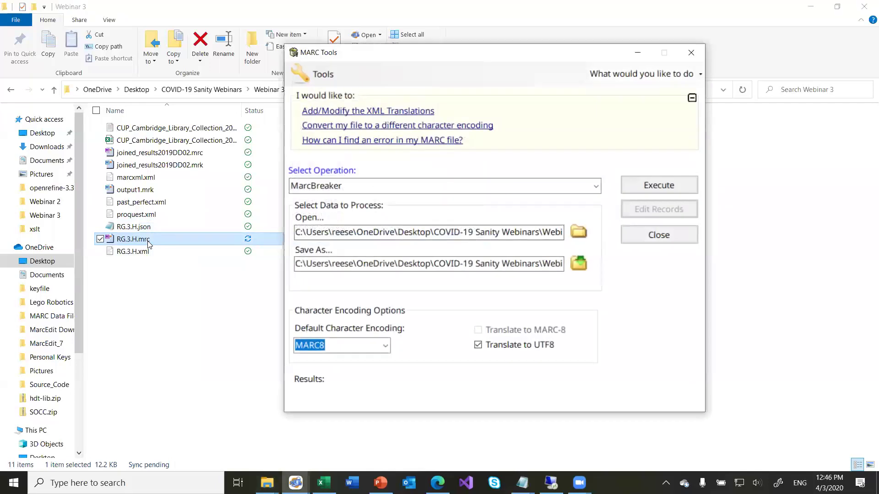
left_click(643, 184)
left_click(639, 216)
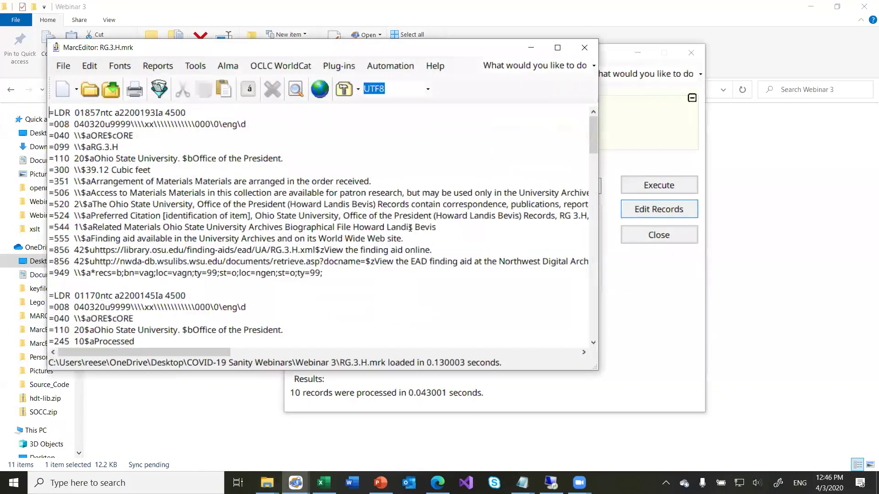
- Examine the first records of RG.3.H.mrk in MarcEditor, then close the editor
scroll(410, 228, "down", 3)
scroll(410, 228, "down", 4)
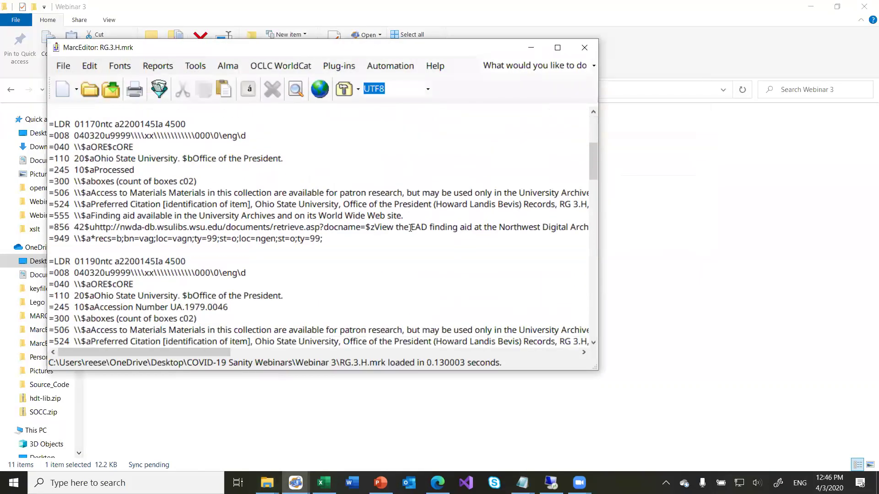
scroll(410, 228, "up", 2)
scroll(410, 228, "up", 2)
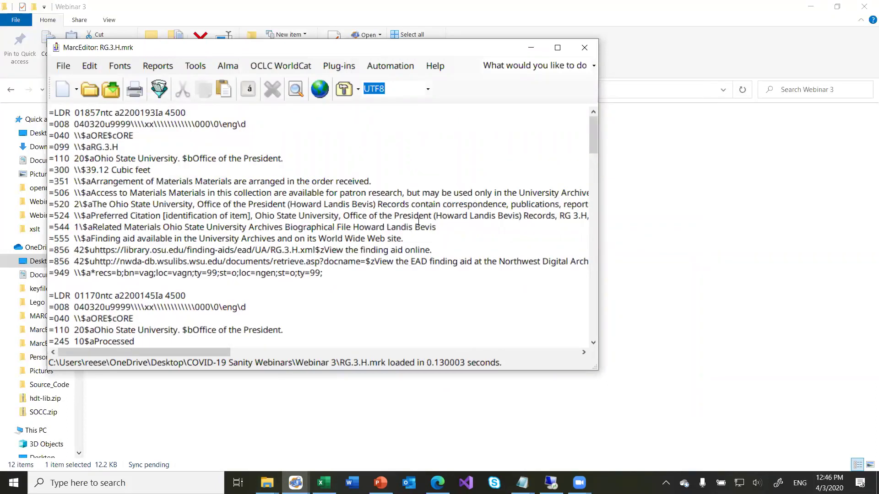
left_click(580, 54)
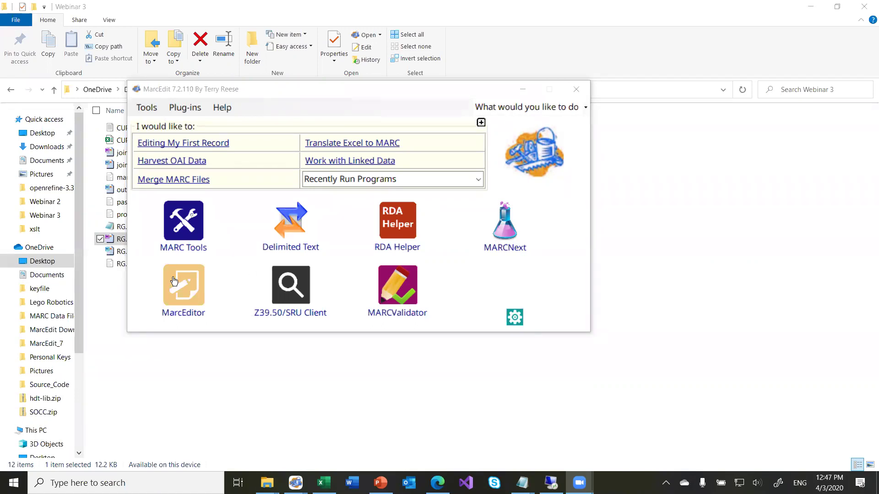
- Examine the XSLT engine options in the XML function editor, then close the editor and MARC Tools
left_click(180, 232)
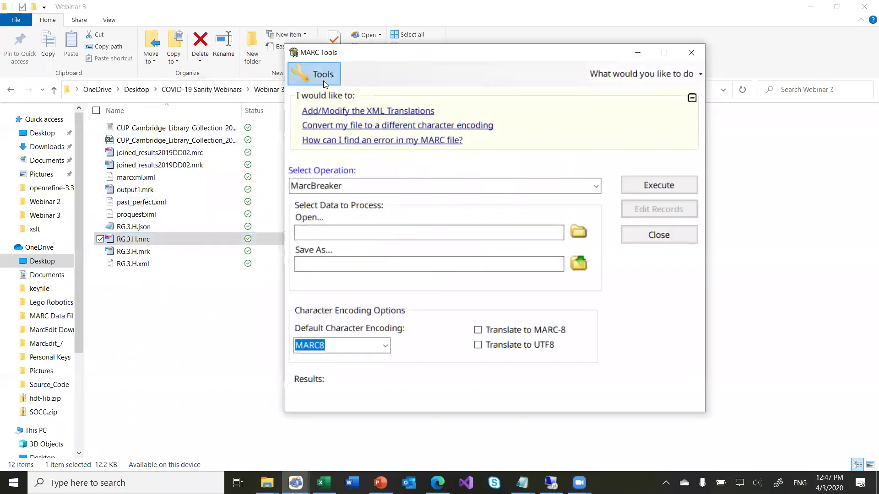
left_click(323, 81)
left_click(343, 110)
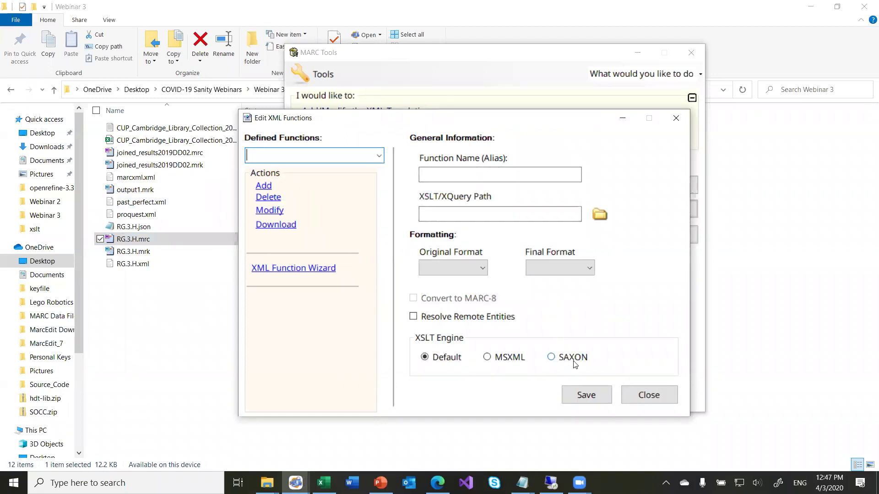
left_click(637, 396)
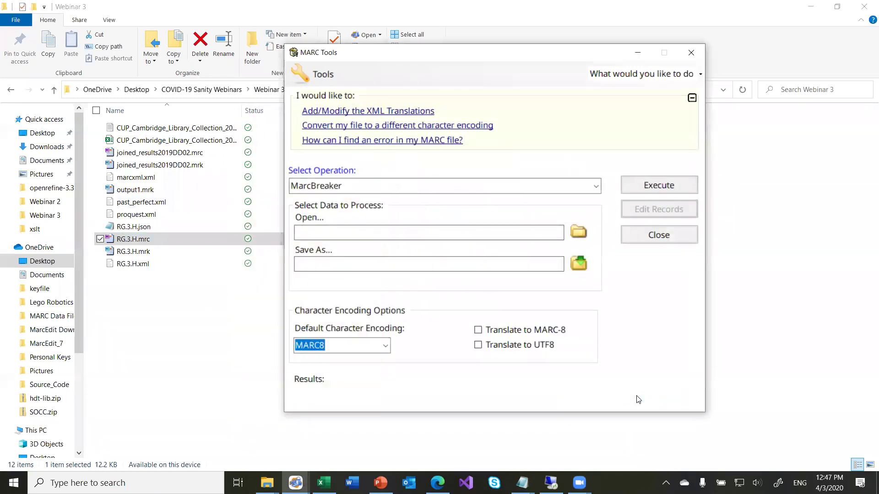
left_click(636, 236)
- Open Batch Process Records and look through the available conversion functions without choosing one
left_click(158, 108)
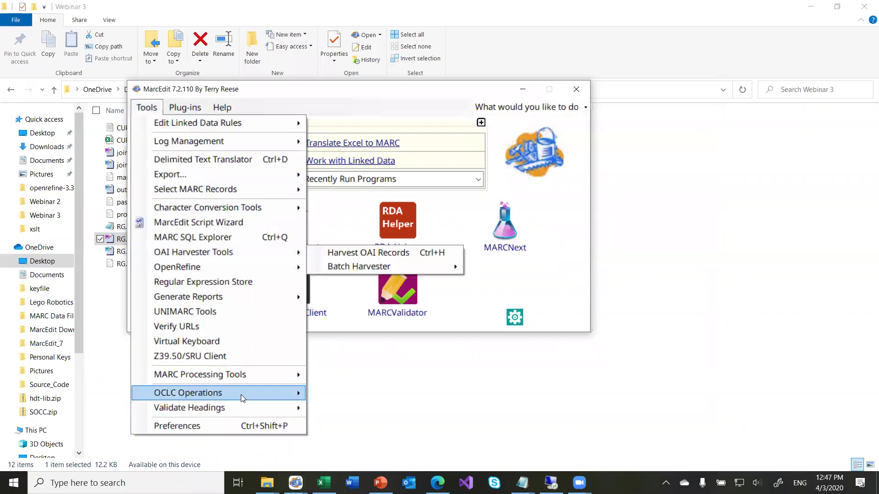
mouse_move(268, 377)
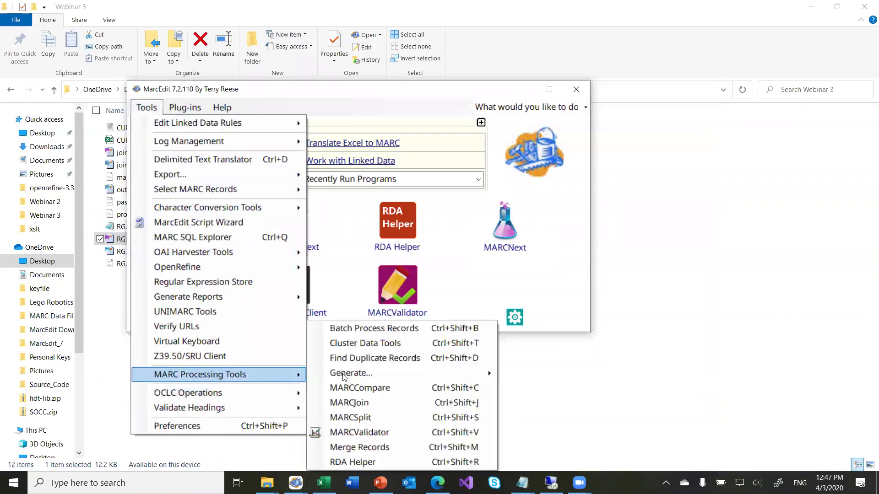
left_click(414, 327)
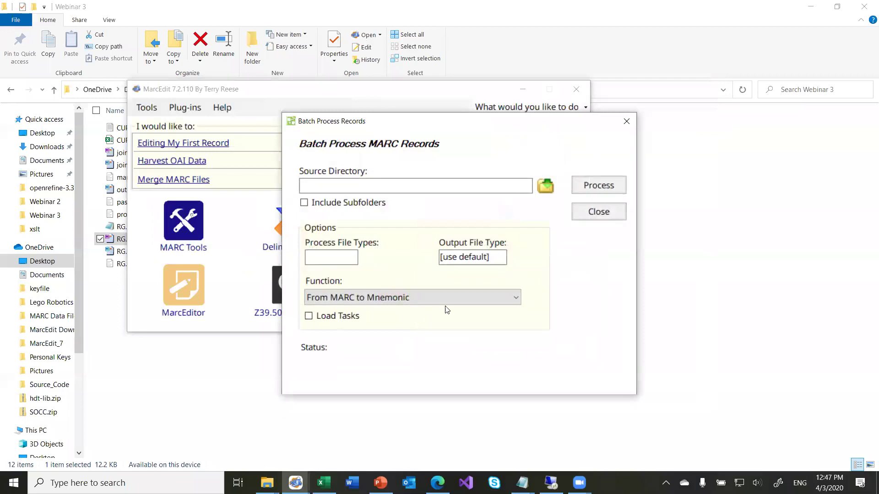
left_click(515, 298)
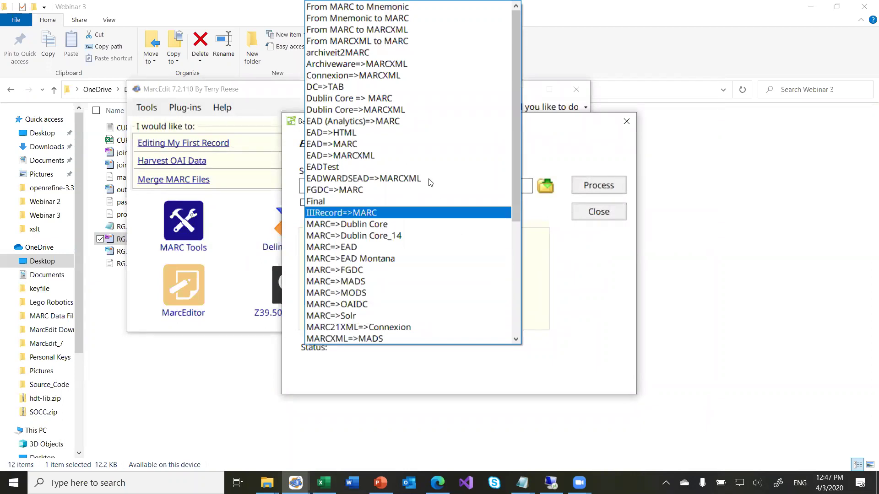
scroll(429, 180, "down", 5)
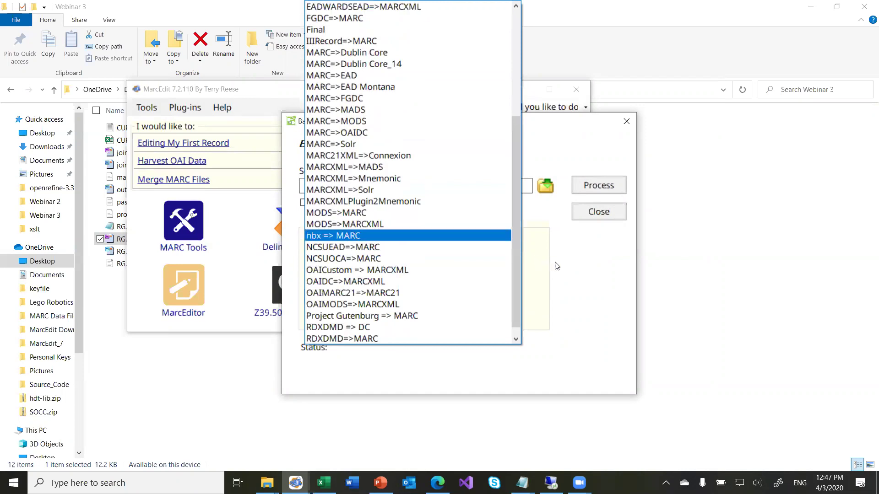
left_click(573, 270)
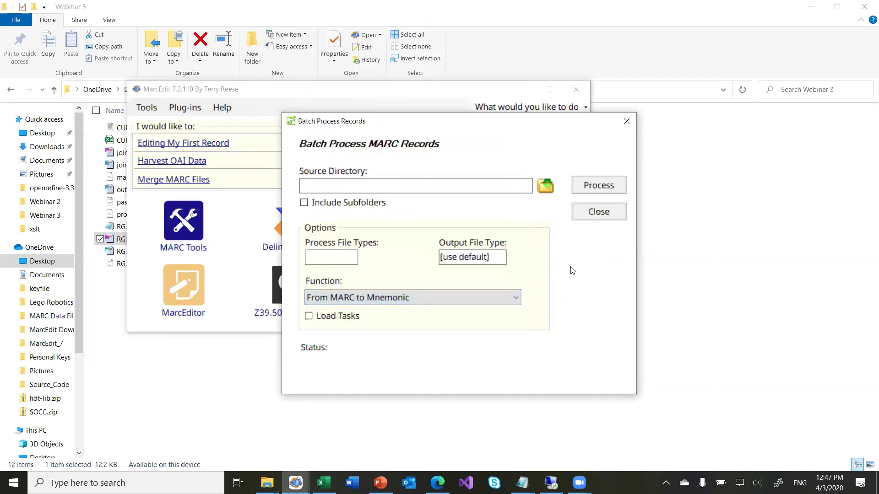
- Set the batch function to EAD=>MARC and the source directory to the OneDrive Desktop folder
left_click(419, 187)
left_click(513, 298)
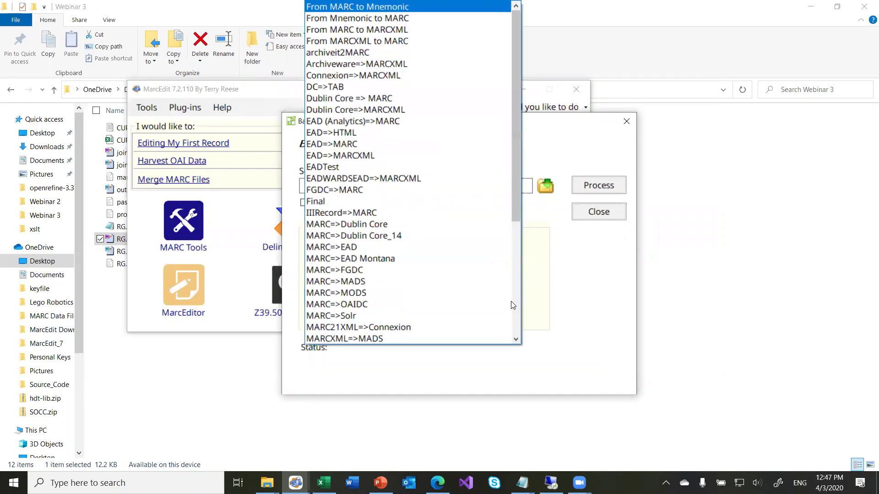
left_click(389, 144)
left_click(350, 185)
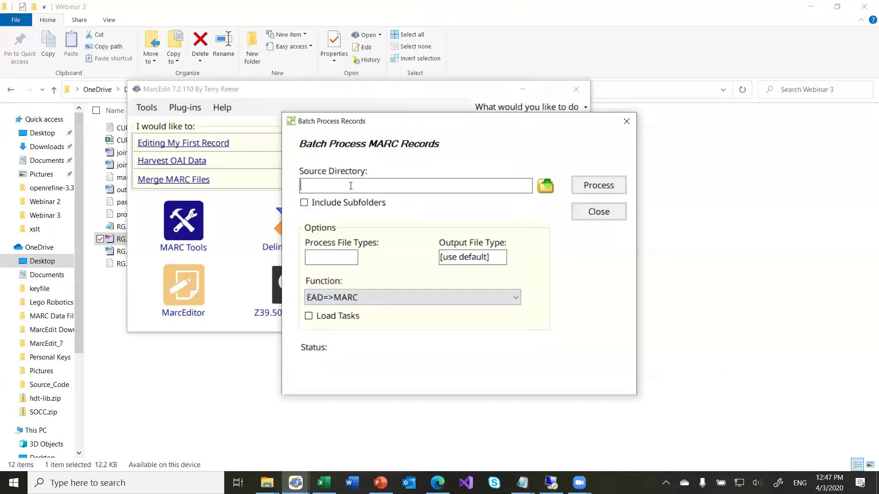
left_click(546, 187)
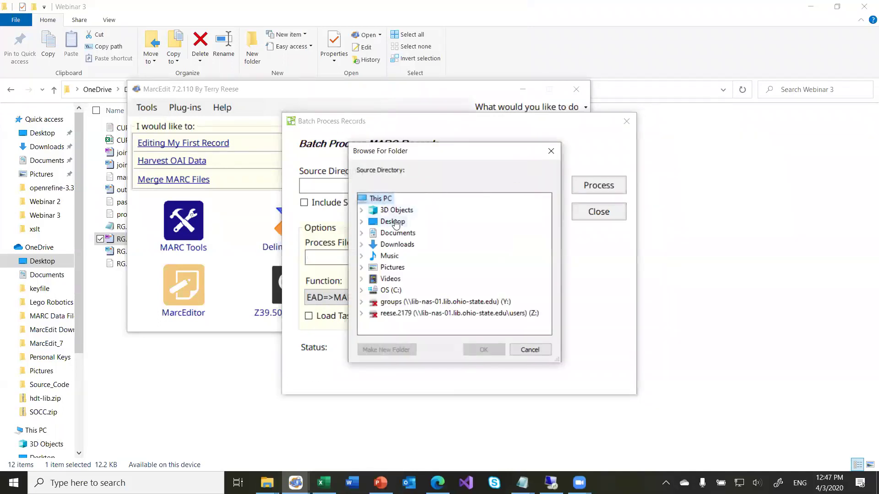
left_click(483, 349)
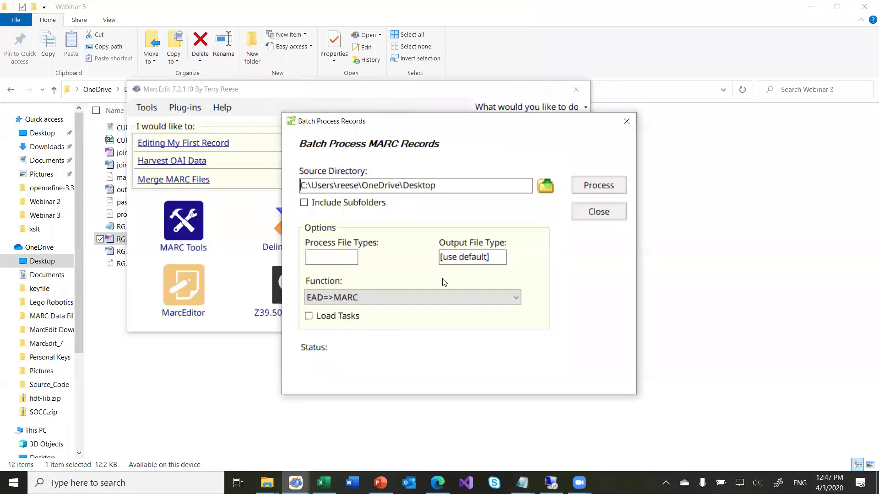
- Include subfolders, set the process file type to xml and the output file type to mrc, then close the batch dialog without processing
left_click(346, 205)
left_click(339, 255)
type("xml")
key("Tab")
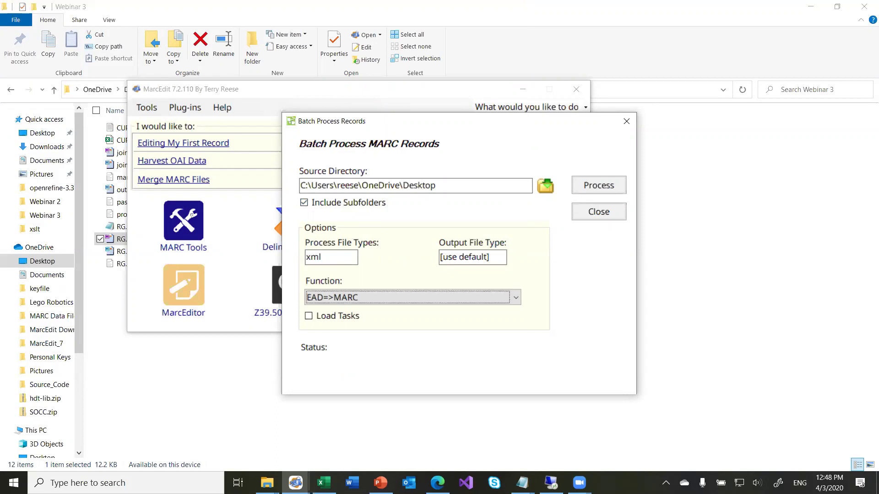
left_click(459, 257)
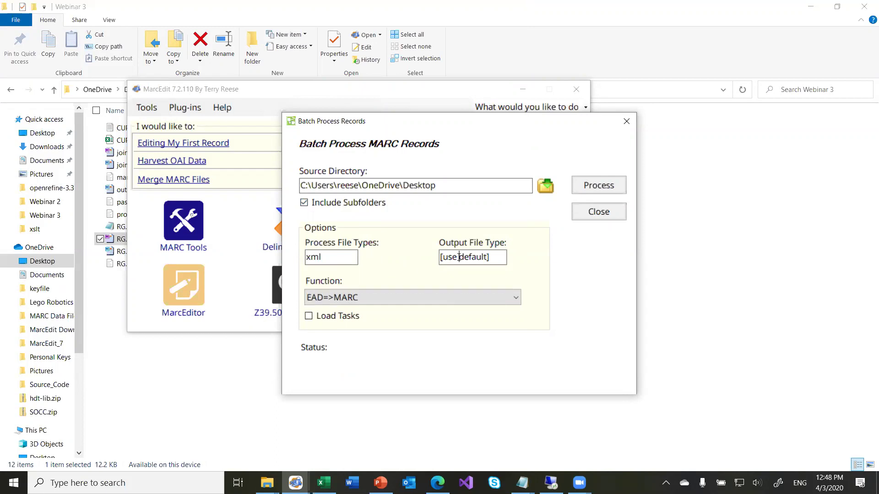
key("ctrl+a")
type("mrc")
left_click(620, 213)
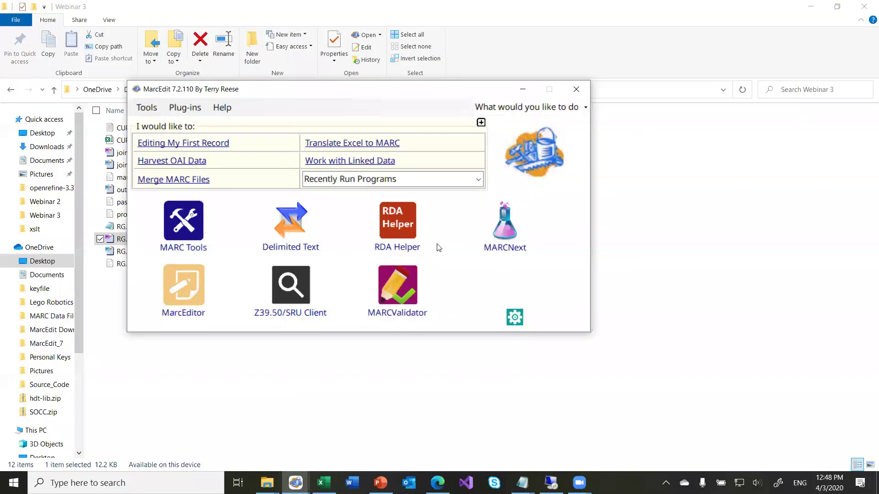
- Open past_perfect.xml from the Webinar 3 folder in Microsoft Visual Studio 2019, examine its schema elements, and close Visual Studio
left_click(515, 91)
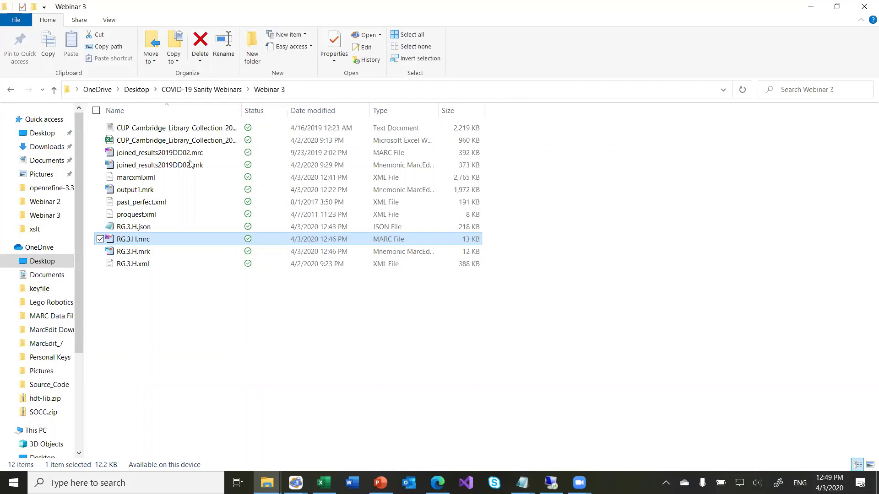
double_click(140, 204)
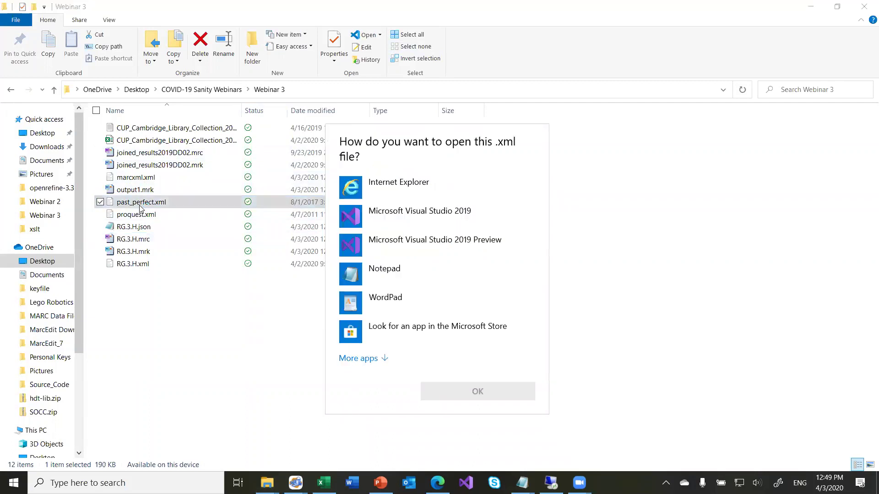
double_click(376, 216)
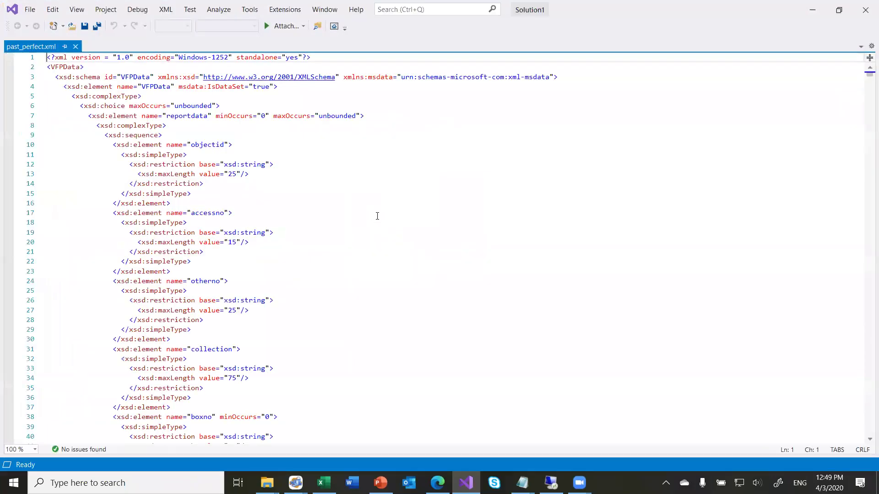
scroll(365, 234, "down", 6)
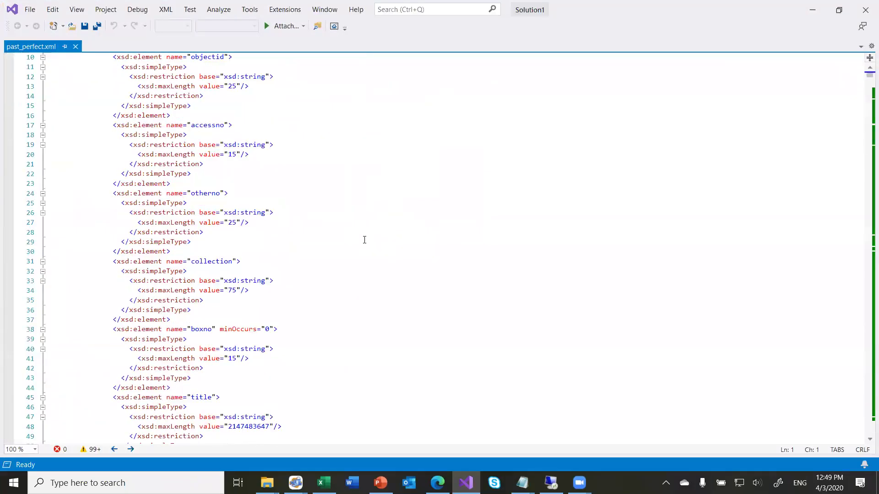
scroll(364, 239, "down", 16)
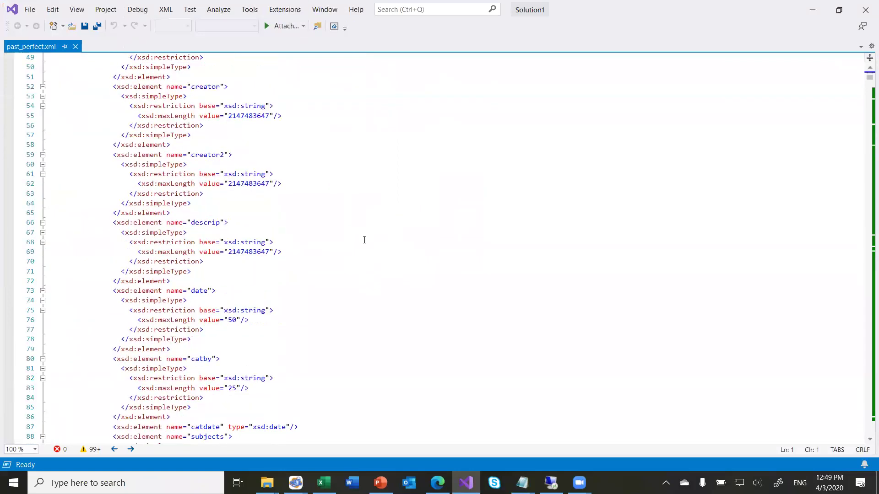
scroll(364, 240, "down", 20)
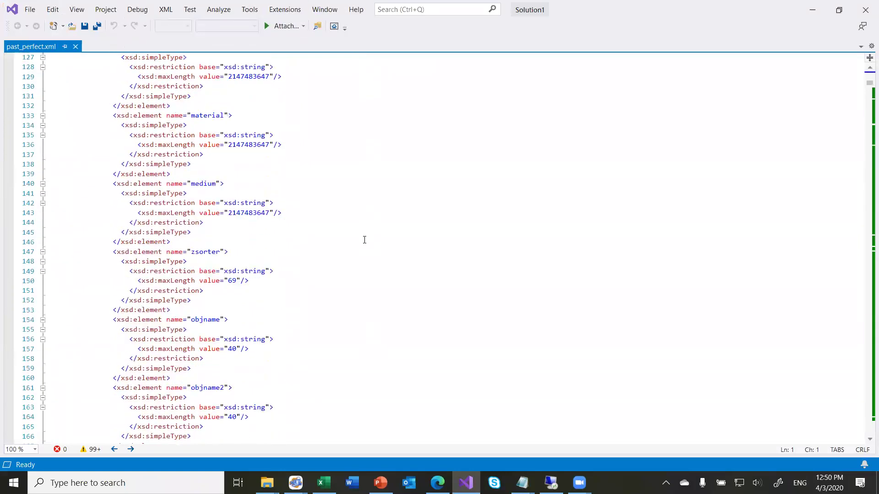
scroll(364, 239, "down", 14)
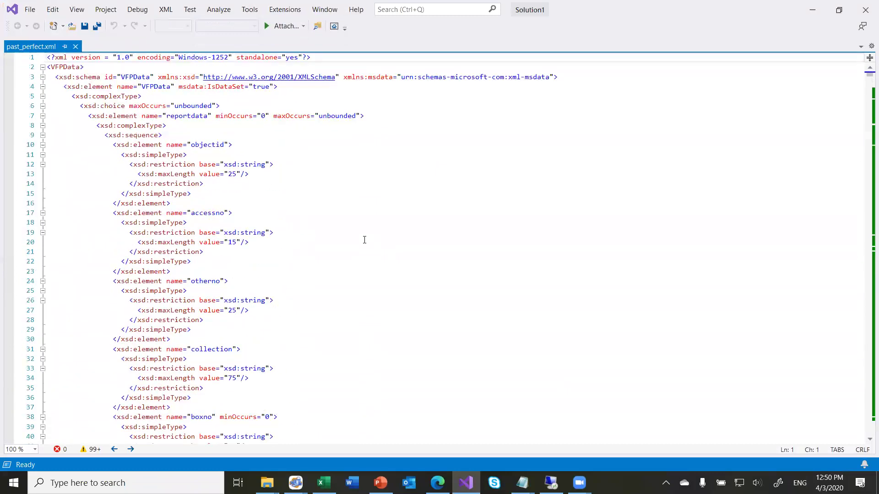
left_click(863, 10)
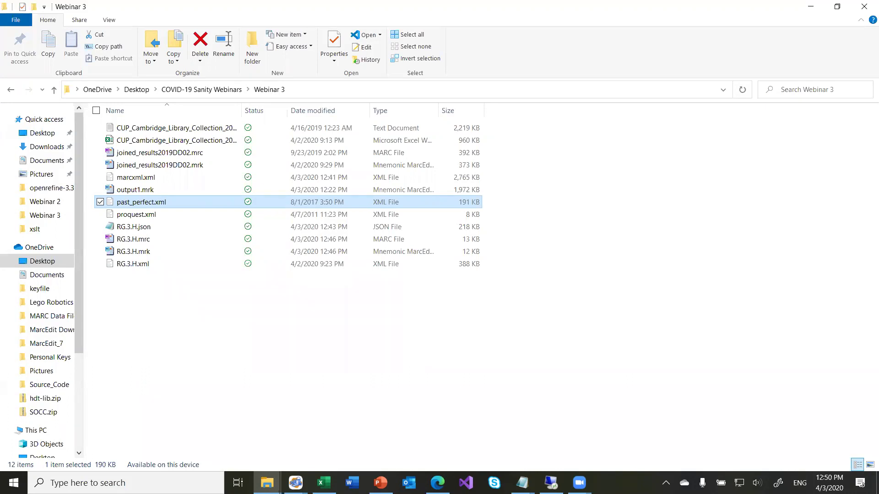
- Switch to MarcEdit, close its second main window, and open MARC Tools from the remaining one
mouse_move(381, 483)
mouse_move(295, 482)
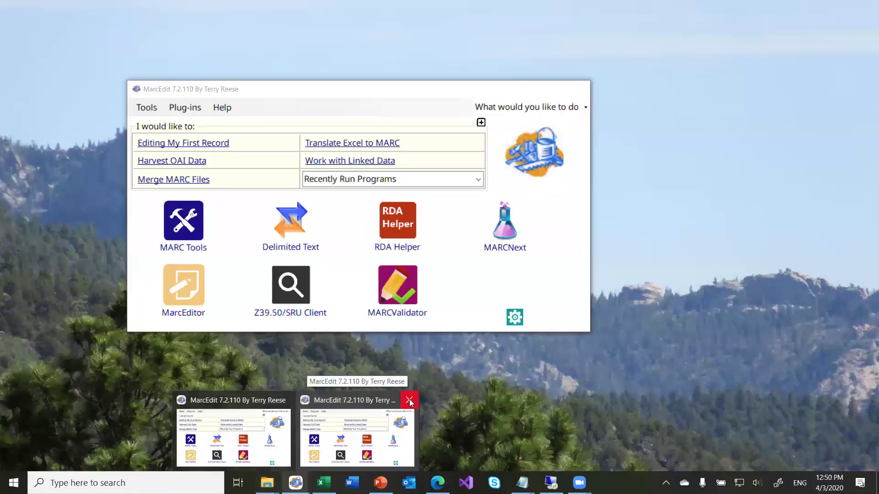
left_click(409, 400)
left_click(336, 415)
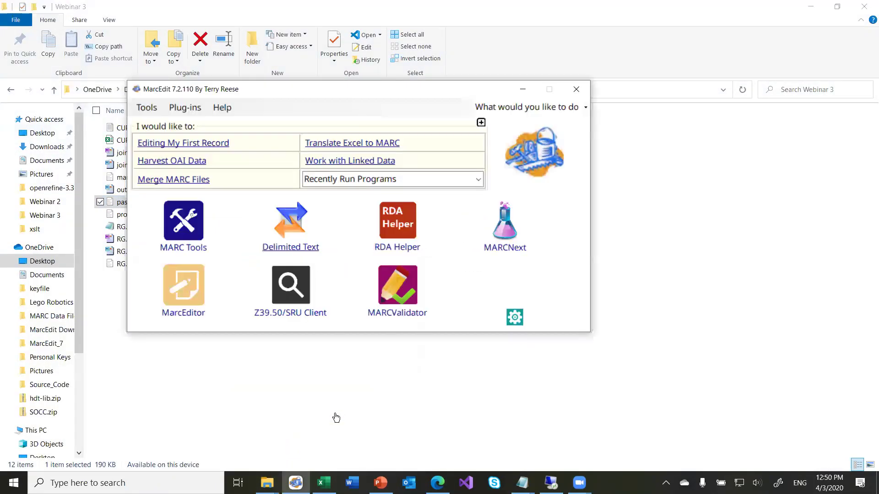
left_click(183, 221)
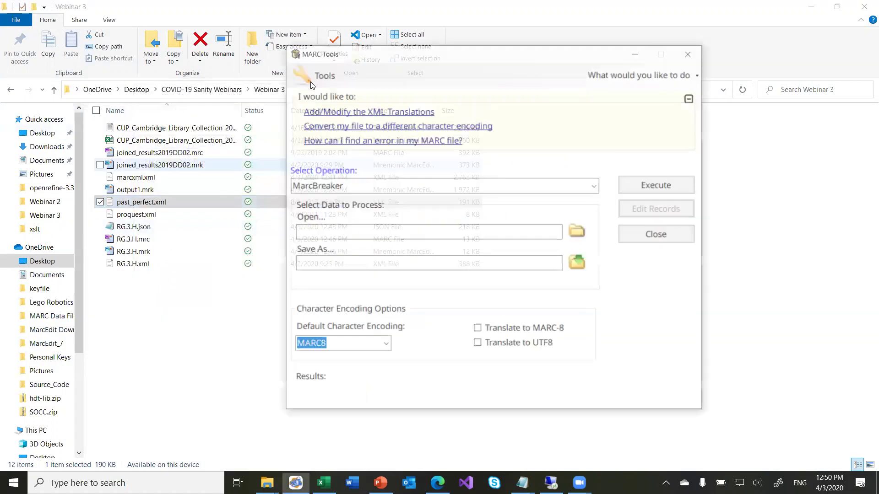
- Start the XML Function Wizard from the XML translations editor and name the transformation PastPerfect (Webinar Demo) => MARC
left_click(315, 78)
left_click(350, 111)
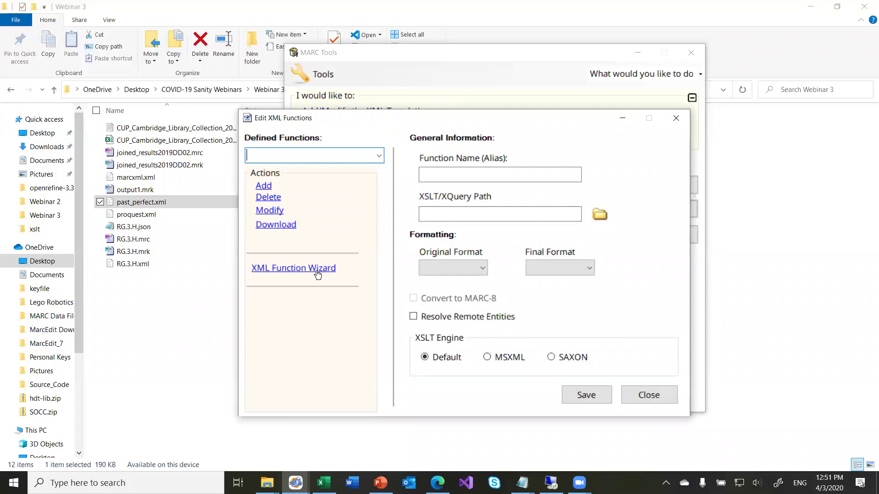
left_click(317, 273)
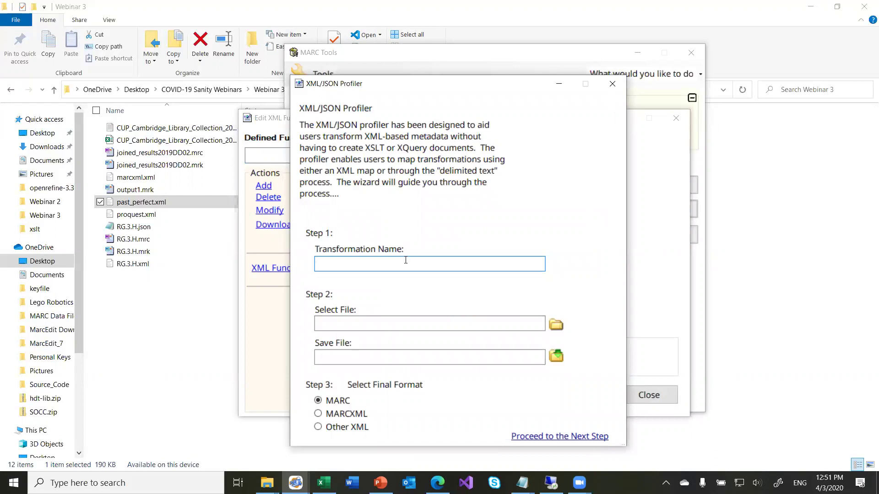
type("PastPerfect (Webinar)")
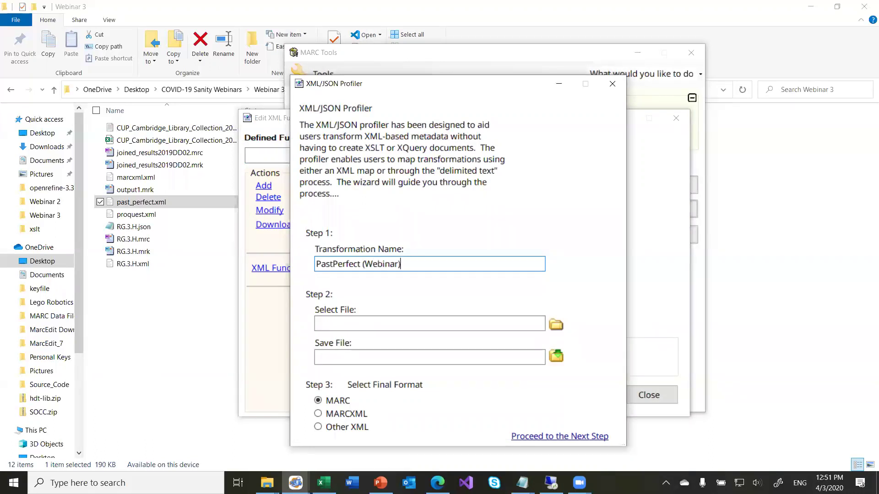
key("BackSpace")
type("Demo) => MARC")
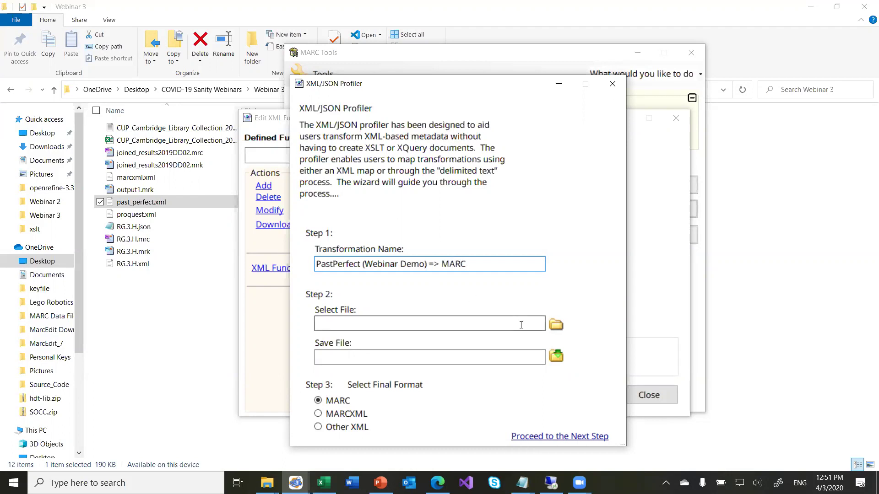
- Set past_perfect.xml as the source file and demo_profile as the profile to save, keep MARC as the final format, and proceed
left_click(558, 326)
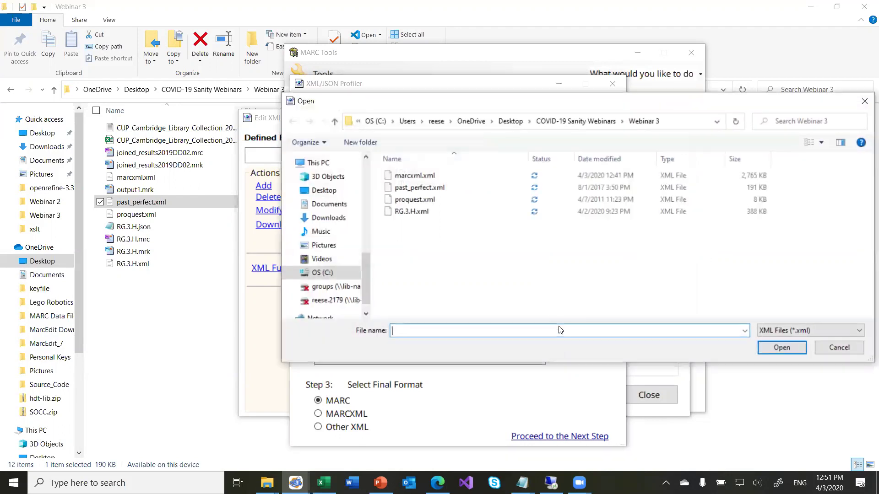
double_click(441, 188)
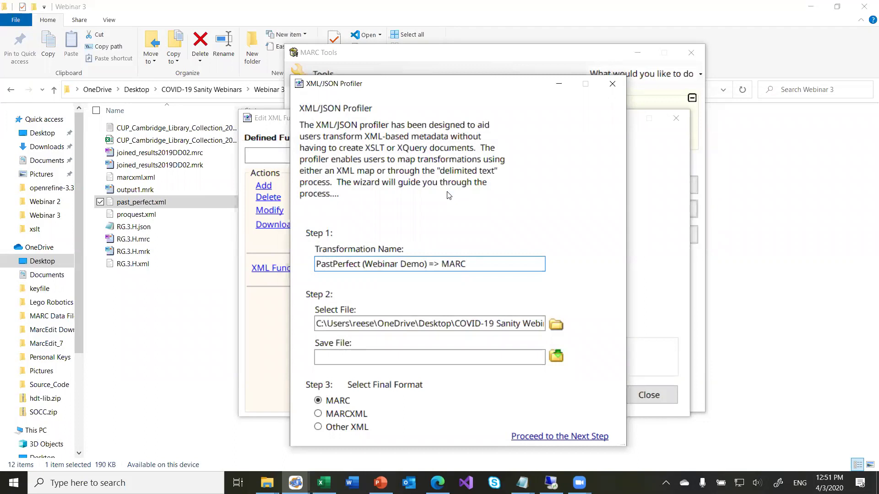
left_click(556, 356)
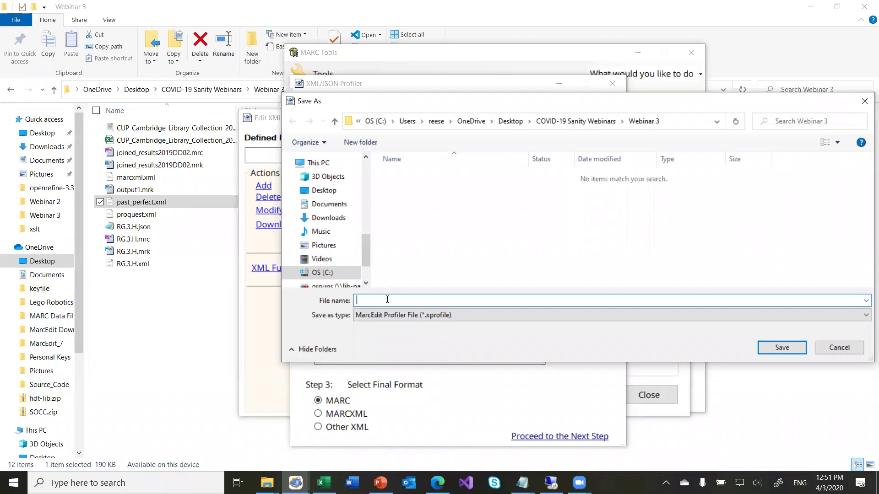
type("demo_profile")
key("Return")
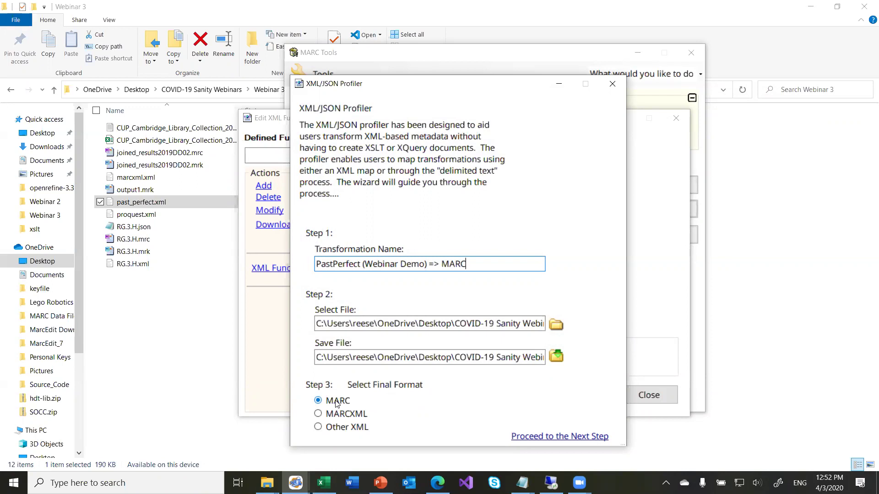
left_click(551, 439)
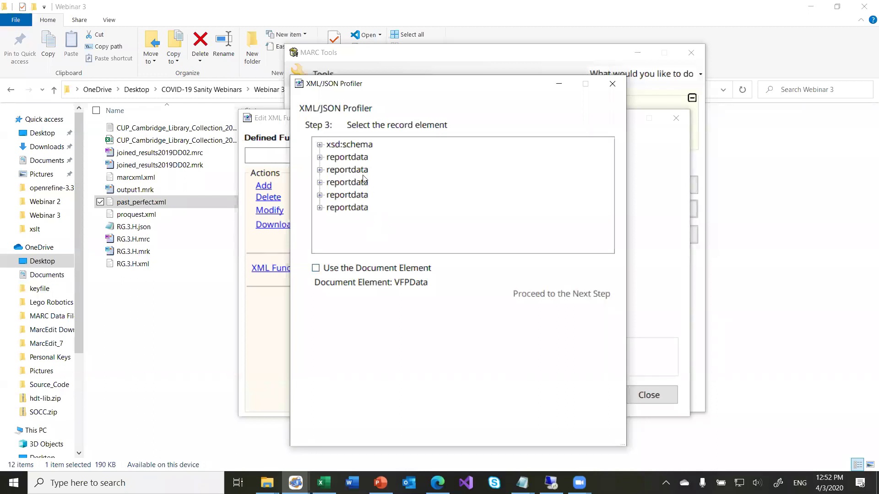
- Expand the first reportdata node to check its child elements, choose it as the record element, and proceed to the mappings
left_click(320, 145)
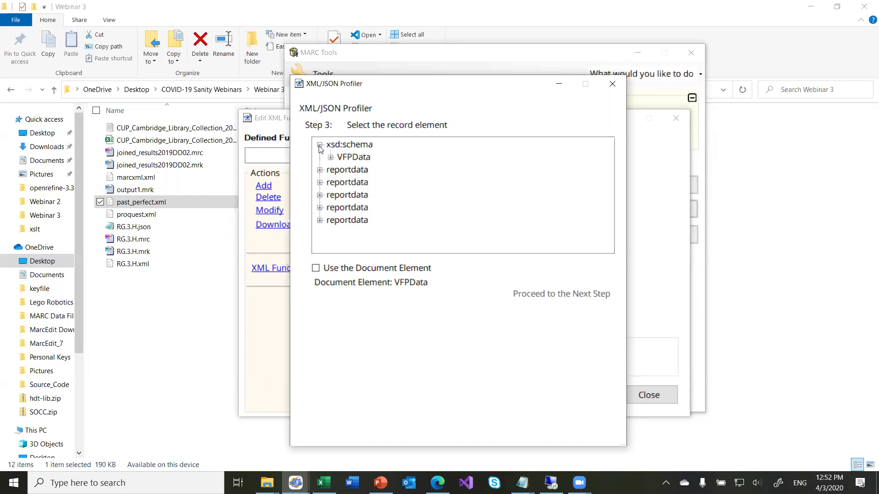
left_click(320, 145)
left_click(319, 158)
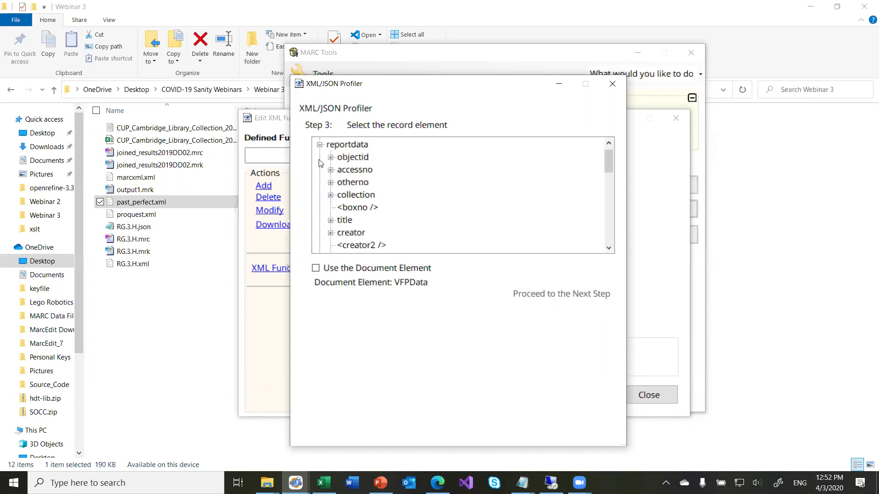
scroll(386, 203, "down", 1)
scroll(386, 202, "up", 2)
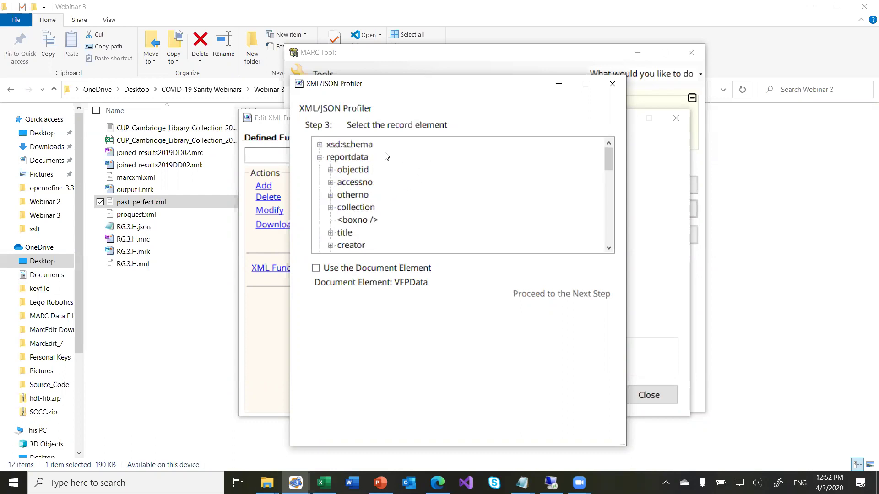
left_click(353, 158)
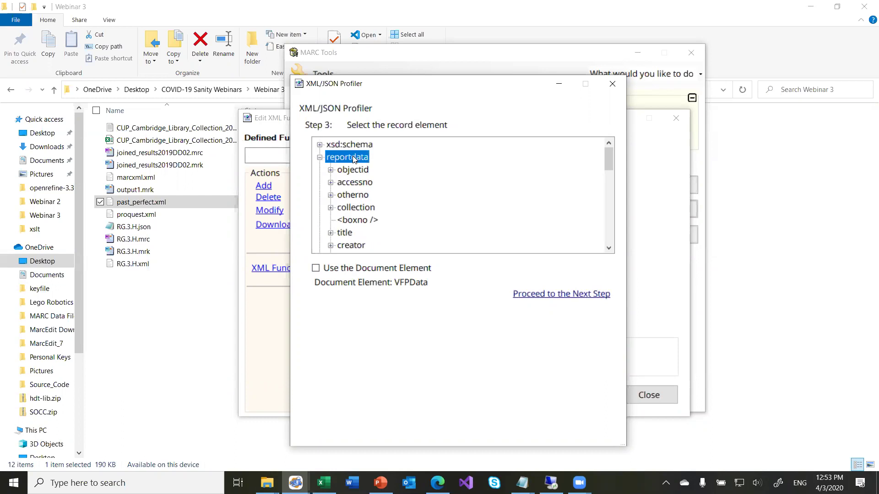
left_click(539, 295)
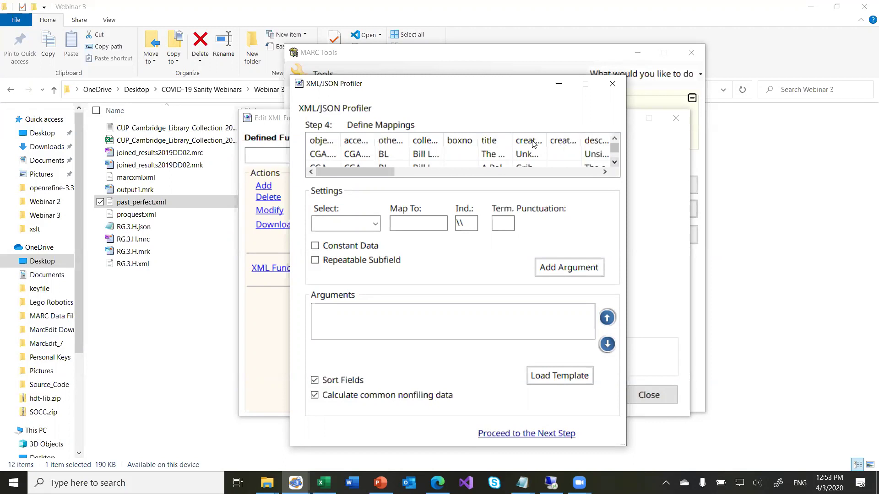
- Add a mapping from field 5:title to 245$a with first indicator 1
left_click(379, 224)
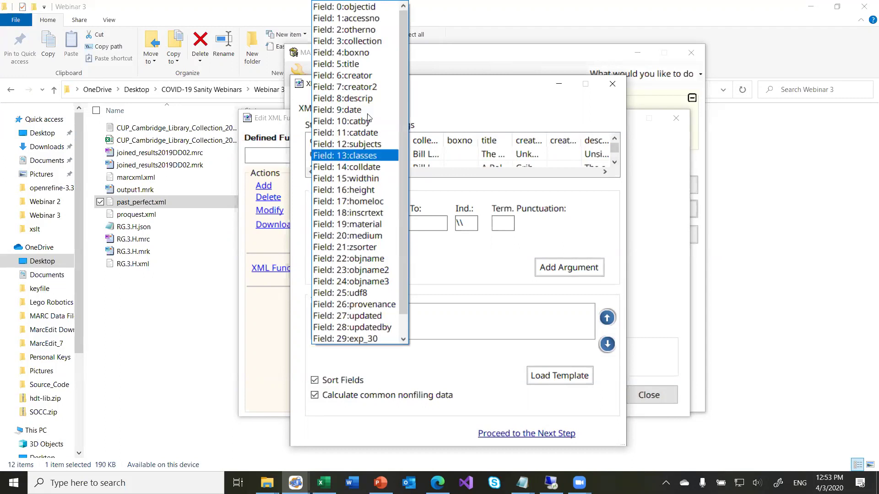
left_click(361, 64)
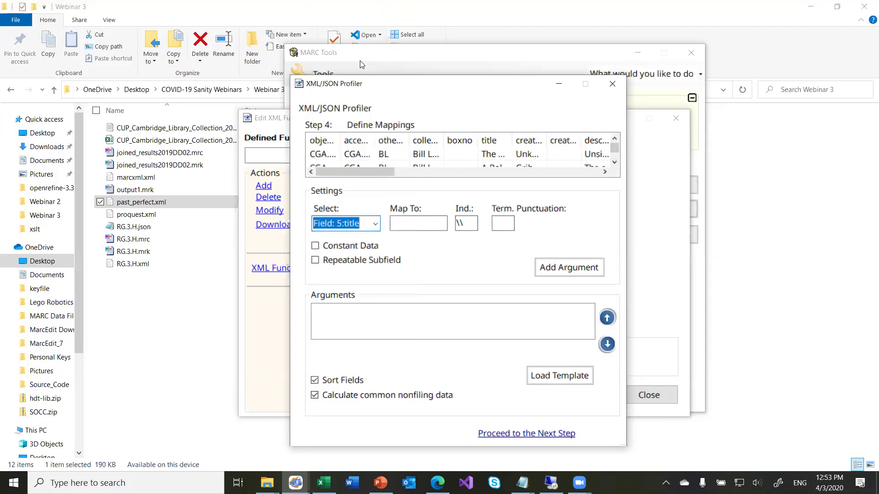
left_click(407, 228)
type("245")
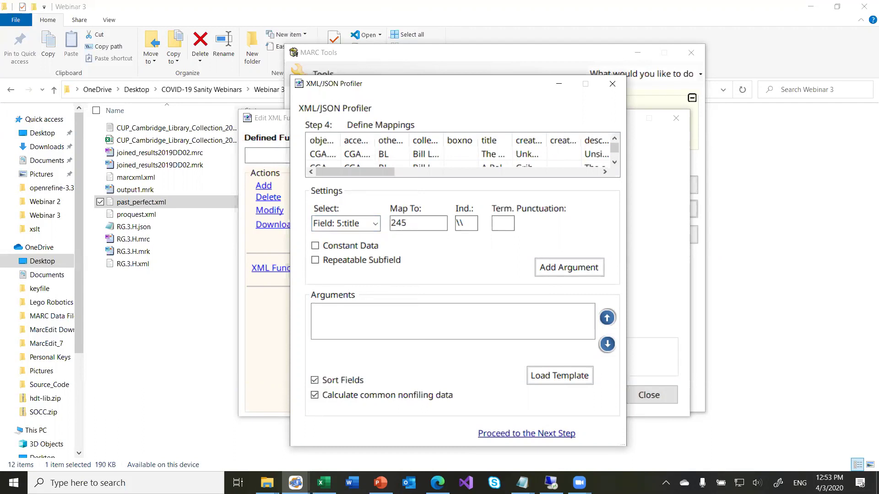
type("$a")
key("Tab")
type("1\\")
left_click(557, 273)
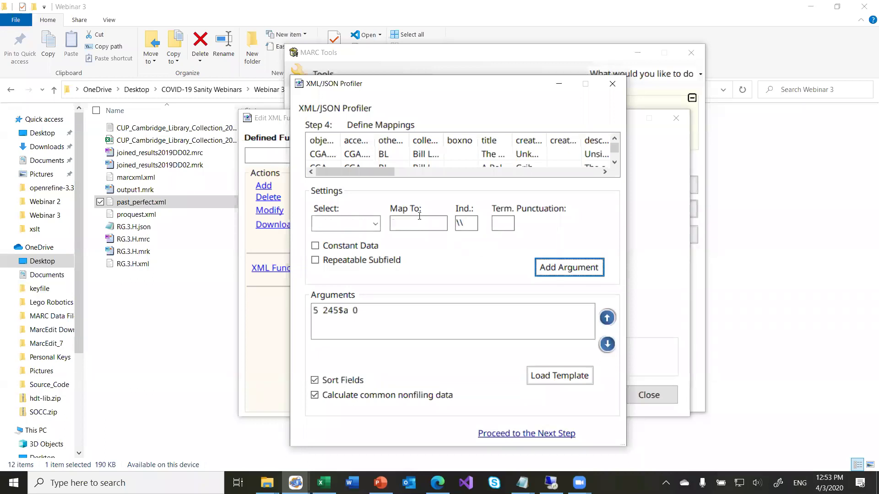
- Add a mapping from field 6:creator to 700$a with the default indicators
left_click(375, 224)
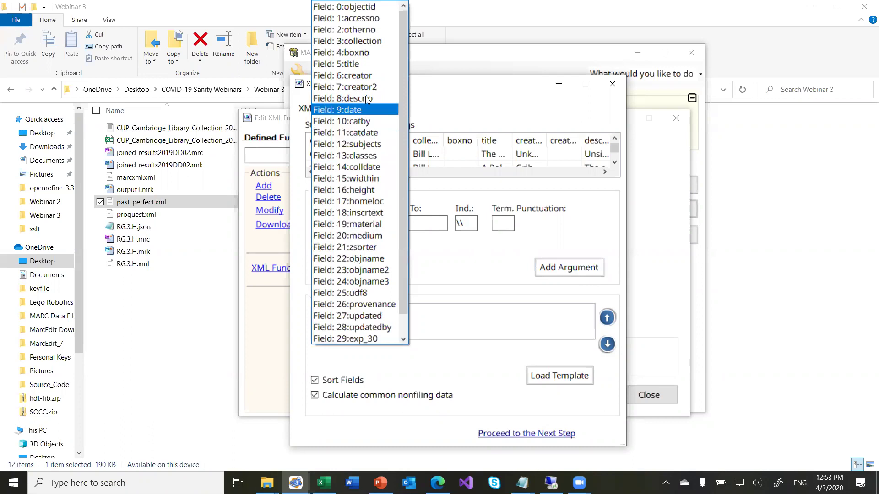
left_click(356, 77)
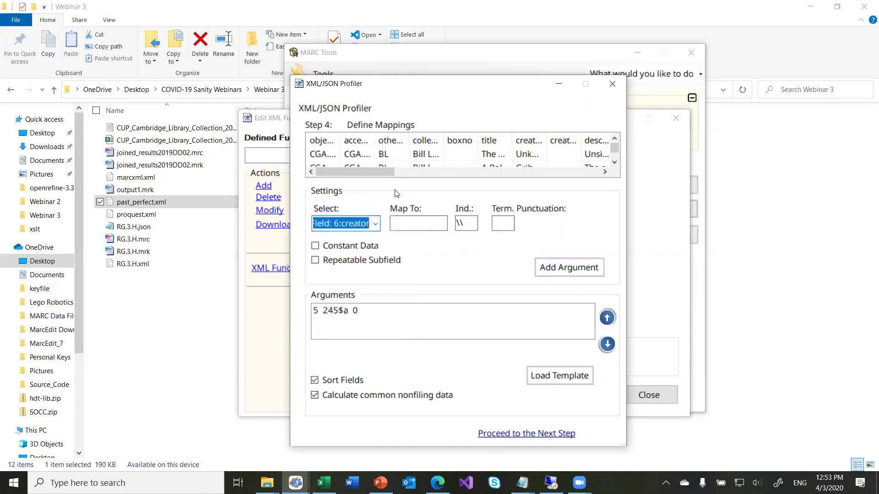
left_click(412, 218)
type("700$a")
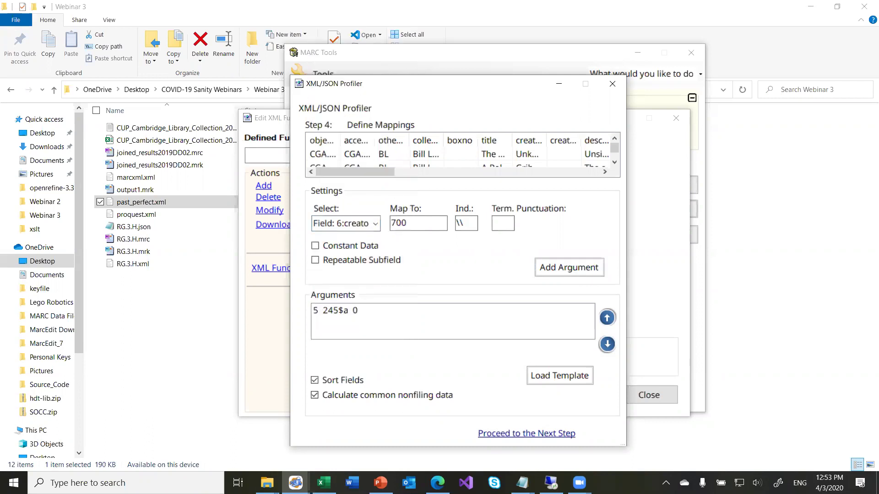
left_click(557, 270)
- Add a mapping from field 8:descrip to 500$a with the default indicators
left_click(374, 224)
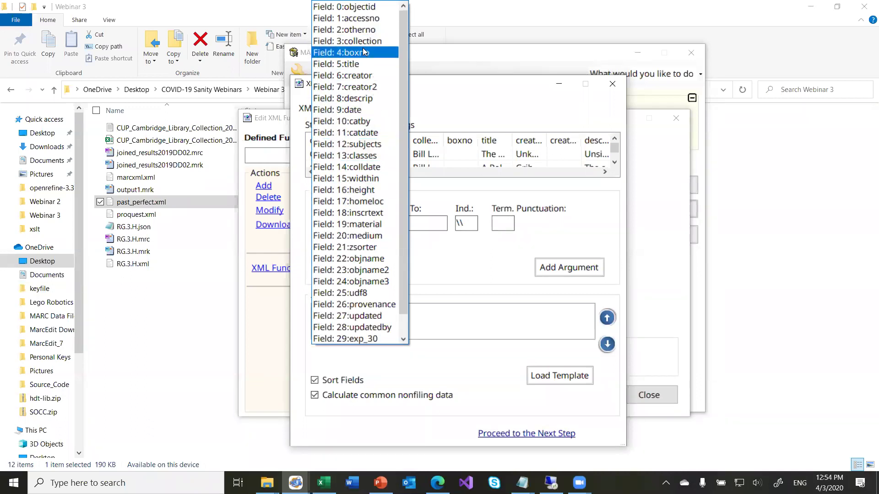
left_click(365, 98)
left_click(405, 221)
type("500$a")
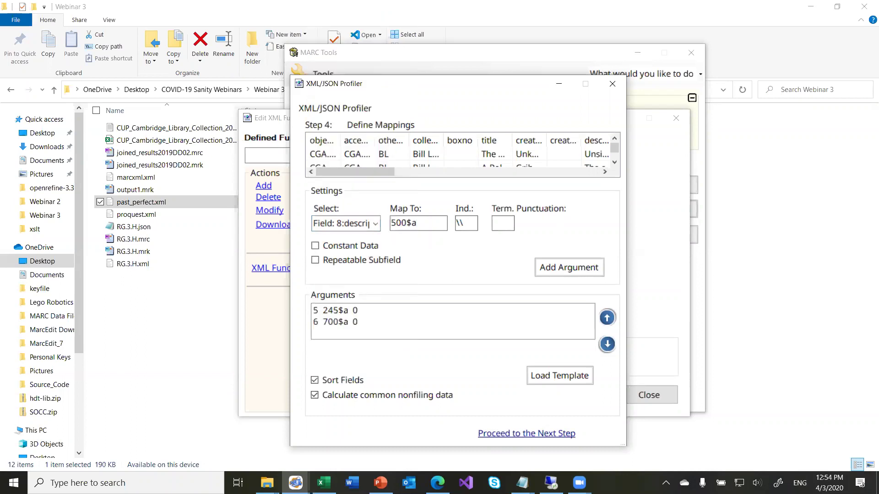
left_click(543, 267)
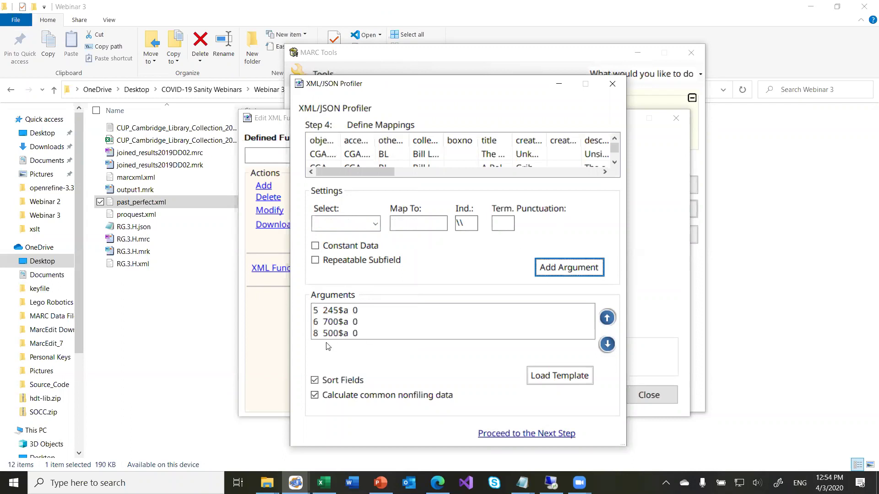
- Examine the edit, delete and join options for the 700$a and 500$a arguments, and clear the selection without applying any
left_click(335, 323)
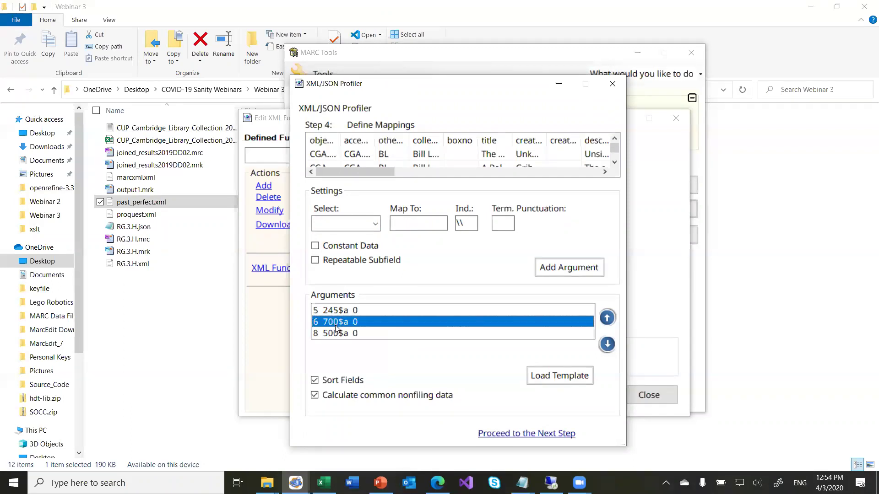
left_click_drag(335, 326, 336, 331)
right_click(336, 331)
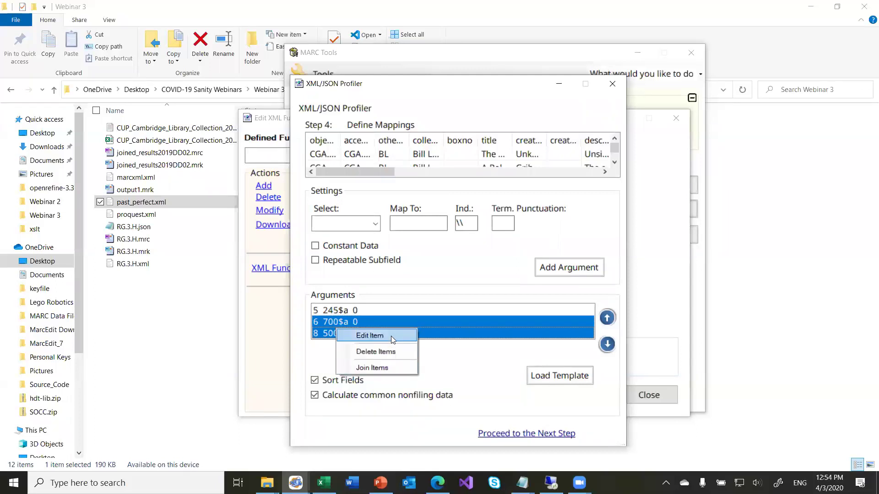
left_click(444, 368)
left_click(384, 322, "ctrl")
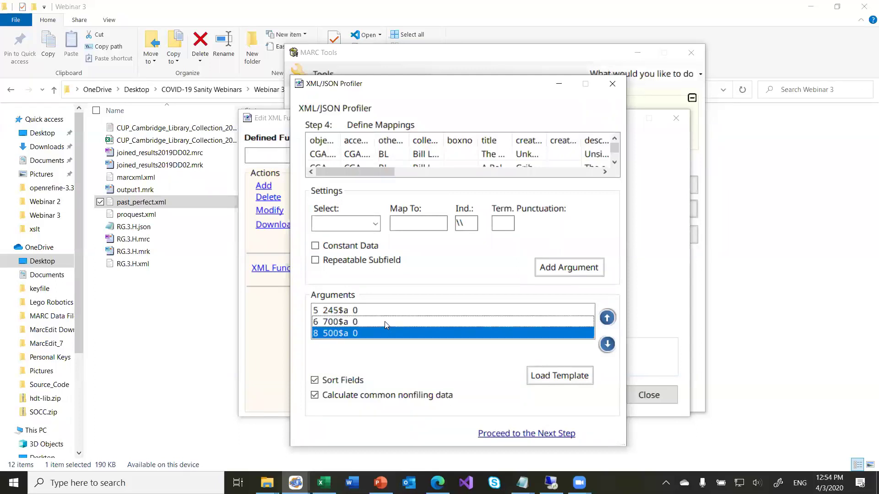
left_click(379, 331, "ctrl")
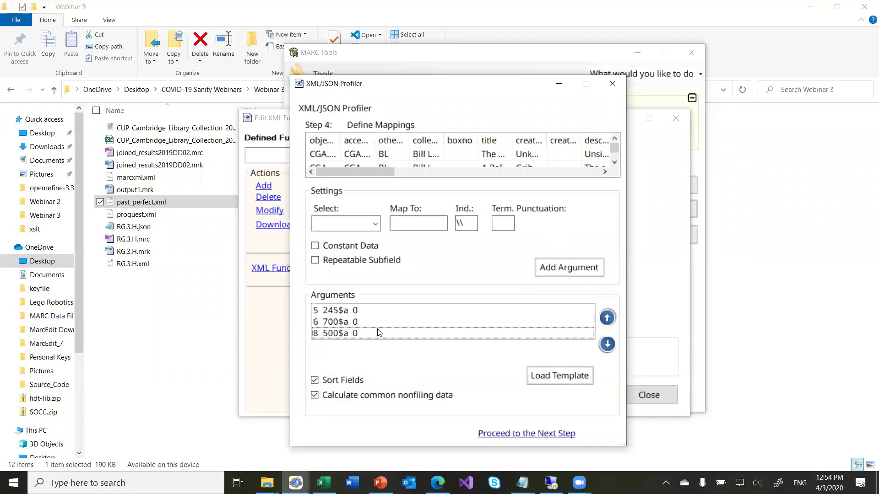
left_click(378, 332, "ctrl")
left_click(381, 332, "ctrl")
- Finish creating the transformation from the defined mappings and close both the wizard and the XML functions editor
left_click(507, 435)
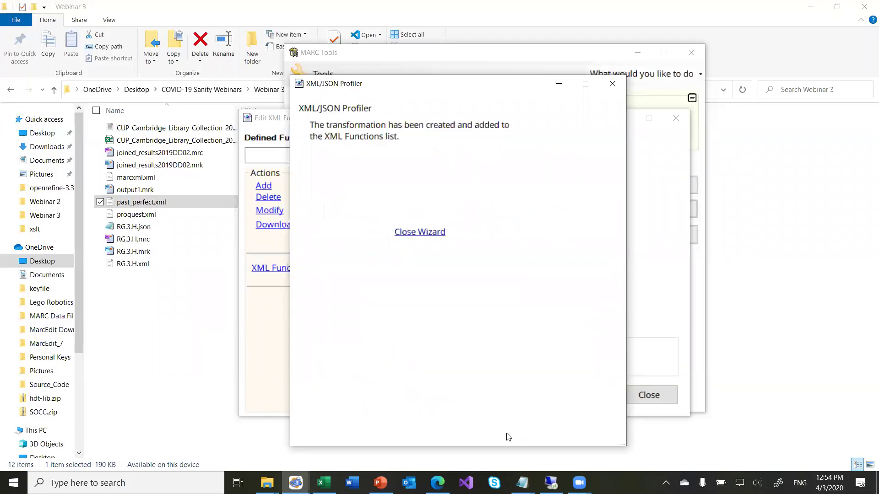
left_click(433, 233)
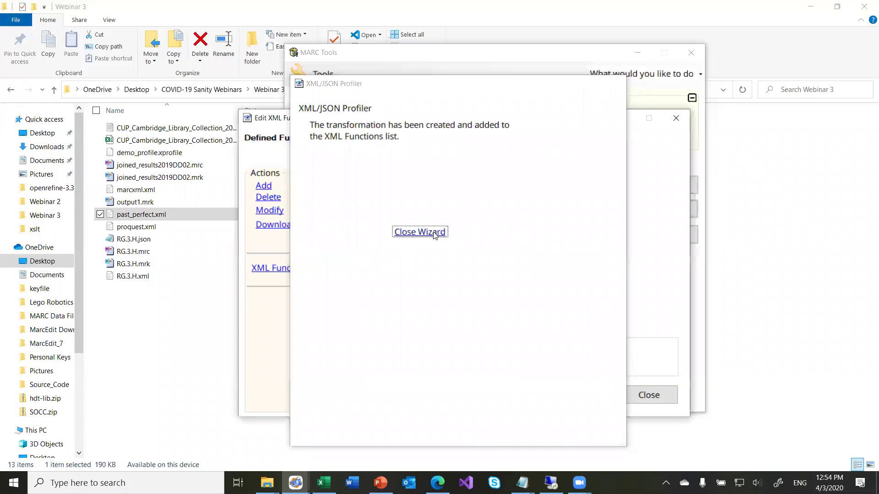
left_click(648, 394)
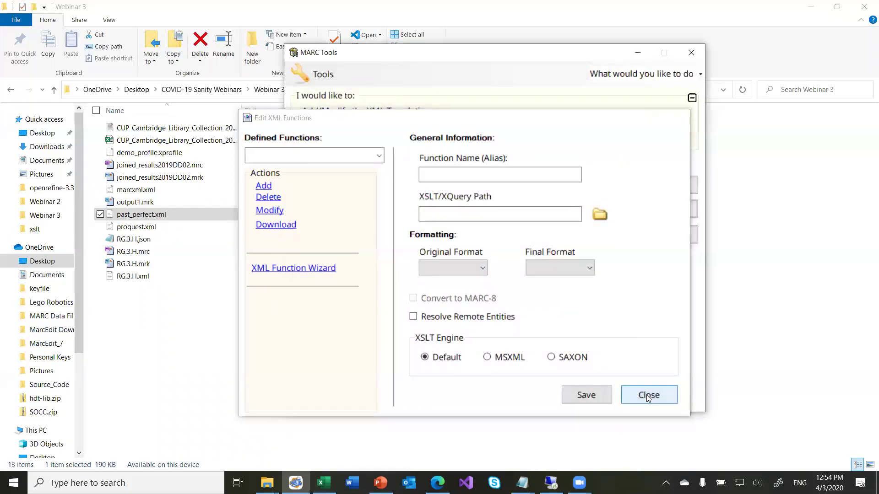
left_click(596, 186)
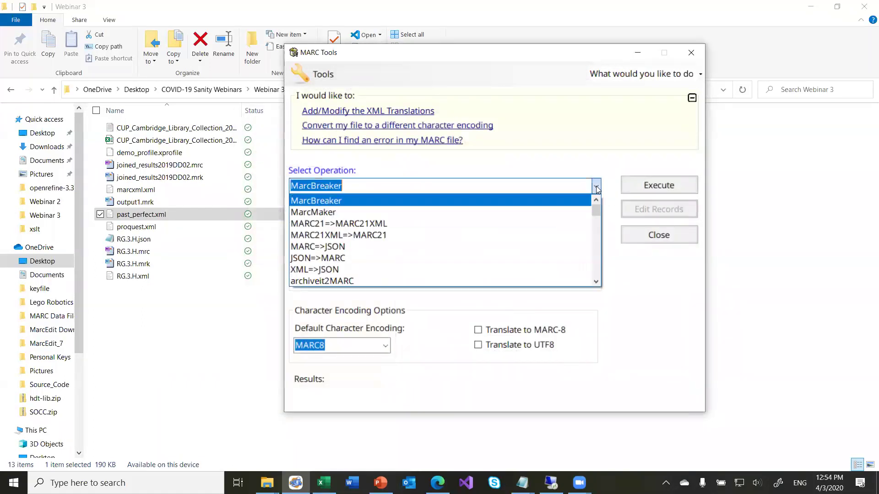
type("past")
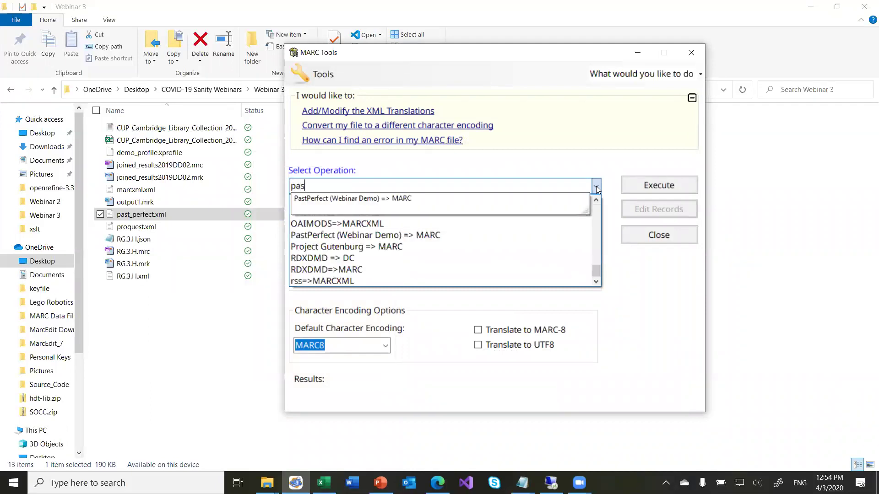
left_click(596, 186)
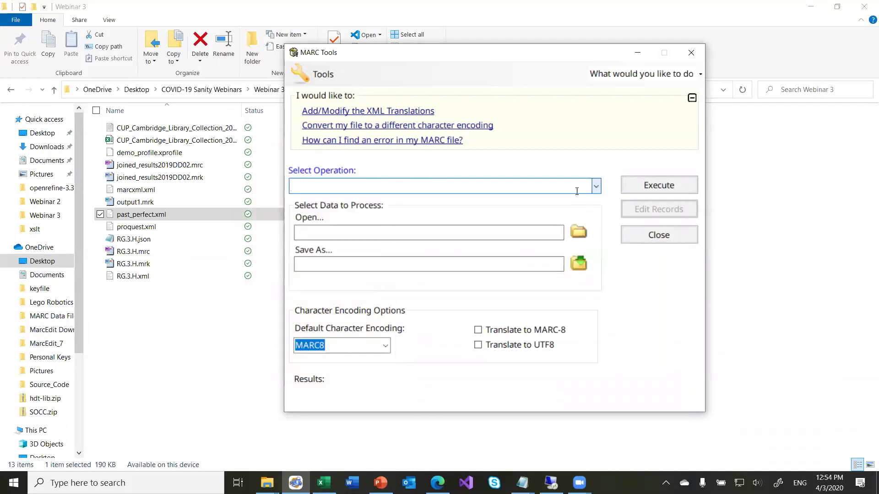
- Run the PastPerfect (Webinar Demo) => MARC operation on past_perfect.xml and close MARC Tools
left_click(595, 188)
type("pas")
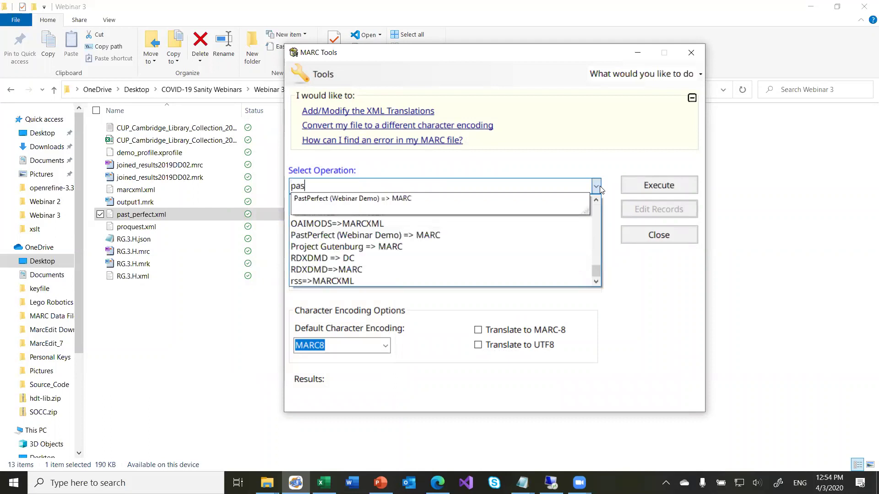
key("Down")
key("Return")
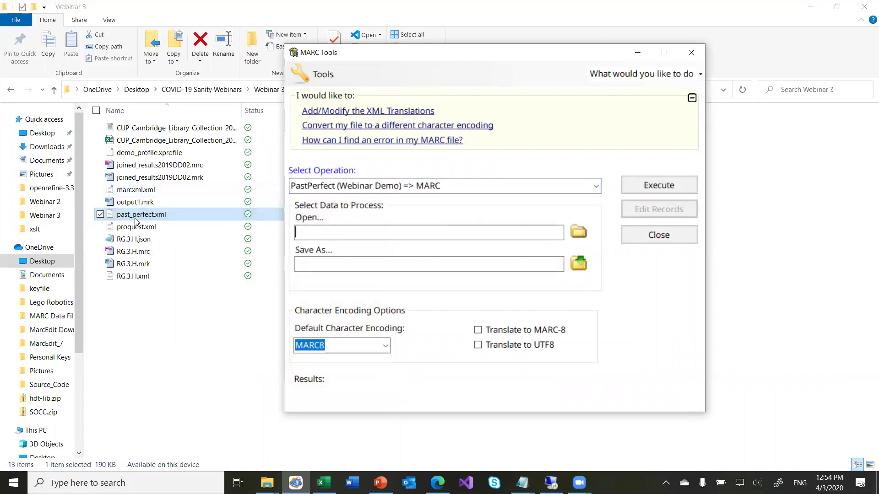
left_click_drag(134, 217, 310, 241)
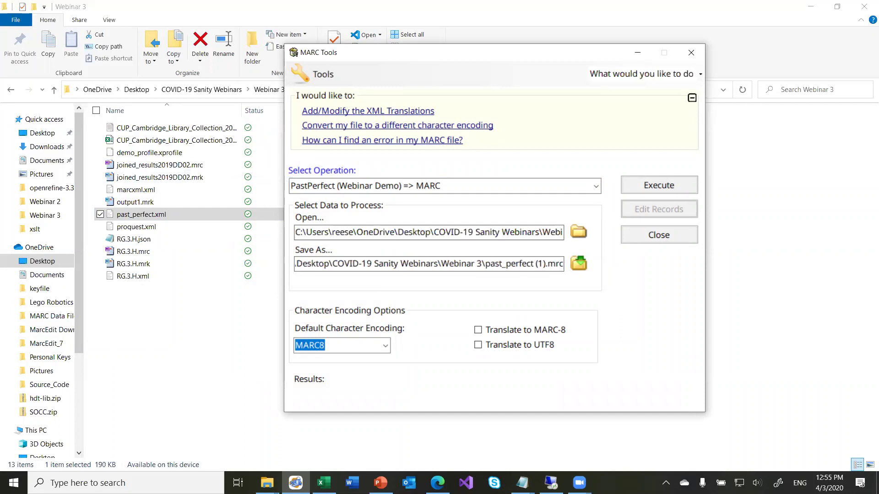
left_click(664, 188)
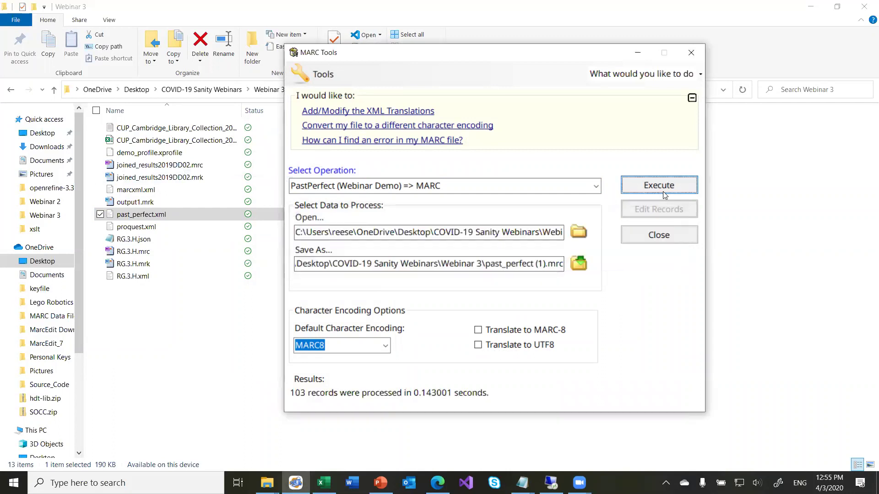
left_click(659, 235)
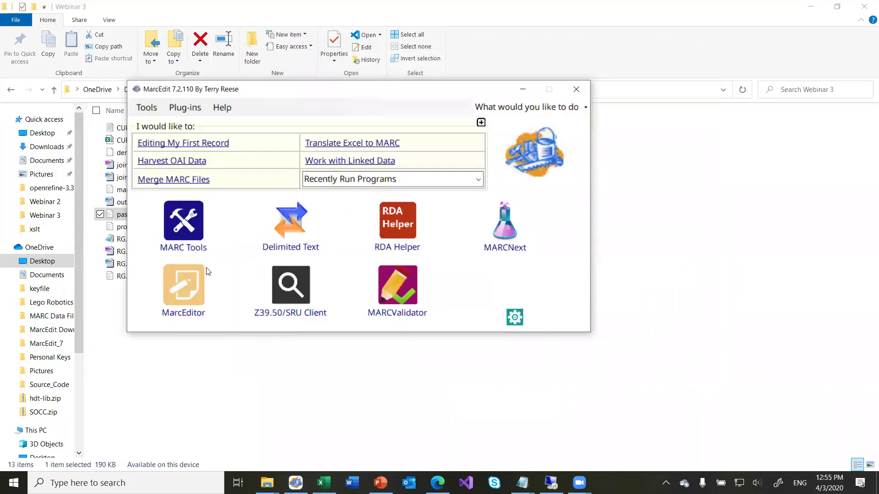
- Open the MARC file past_perfect (1).mrc in the MarcEditor, review the converted records, and close the editor
left_click(191, 288)
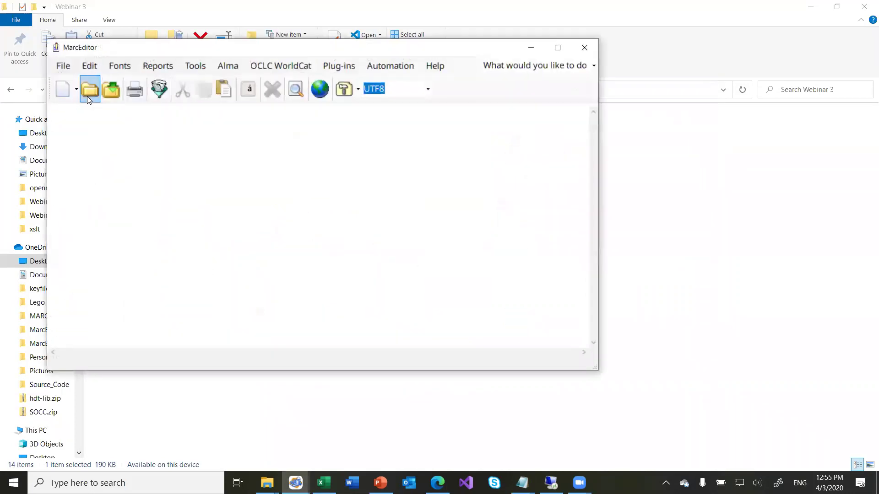
left_click(70, 67)
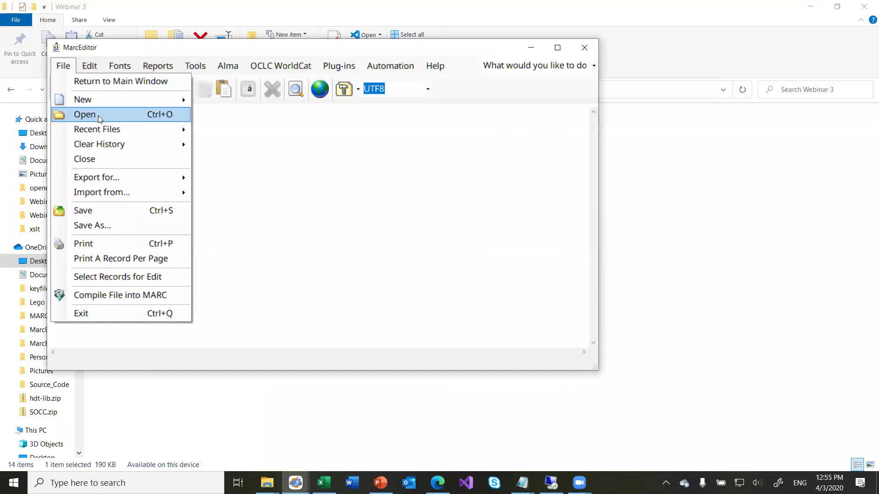
left_click(98, 114)
left_click(533, 295)
left_click(549, 323)
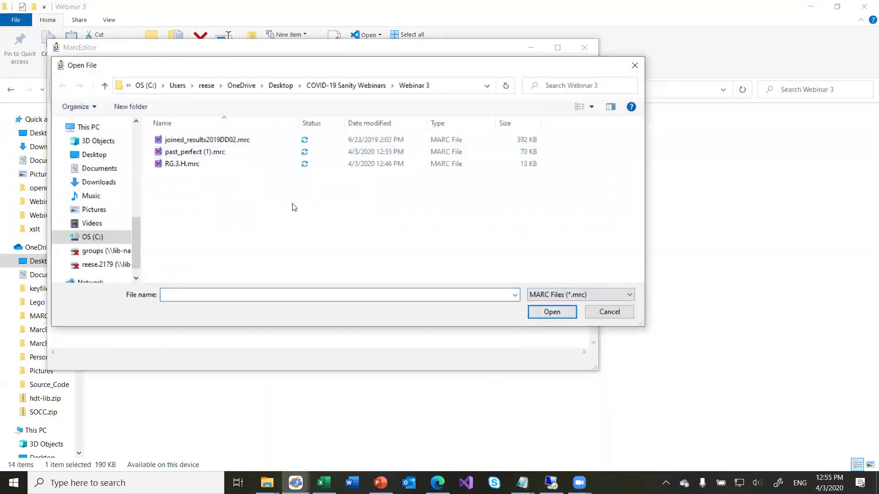
left_click(216, 155)
double_click(216, 154)
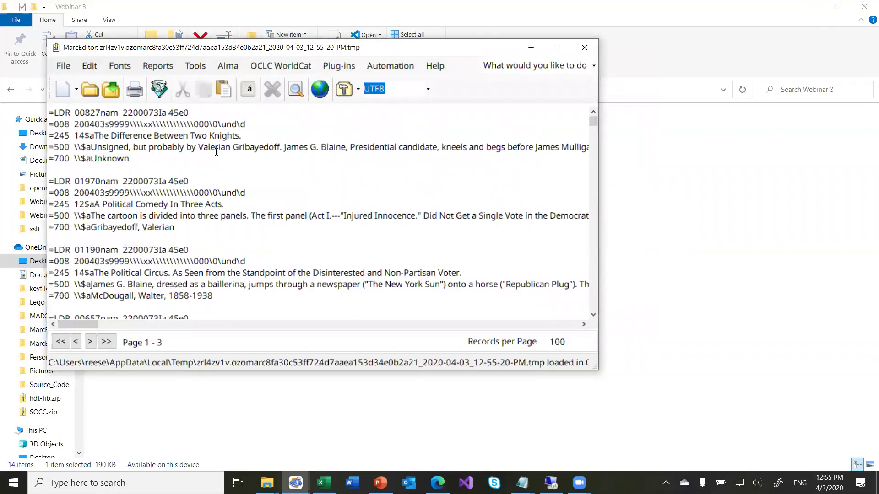
left_click(586, 48)
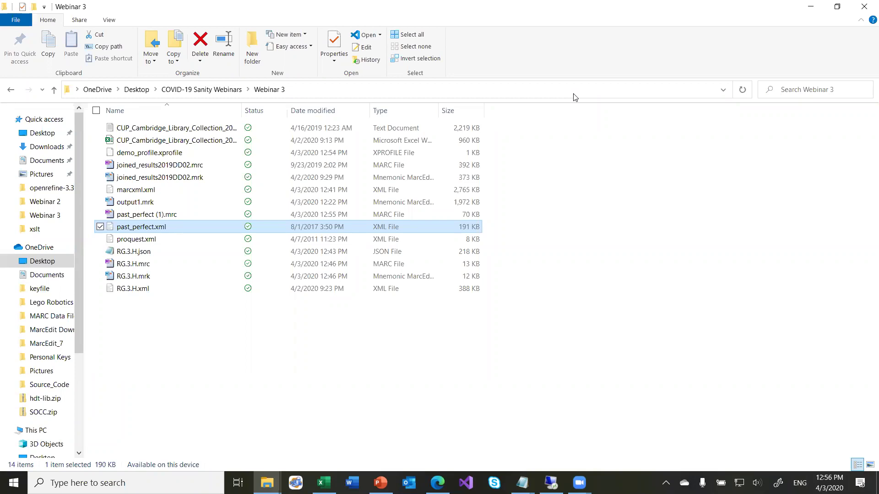
- Switch to the PowerPoint presentation, show the slides from XML Function Wizard to OAI Harvesting – User Initiated, and leave the presentation
left_click(814, 8)
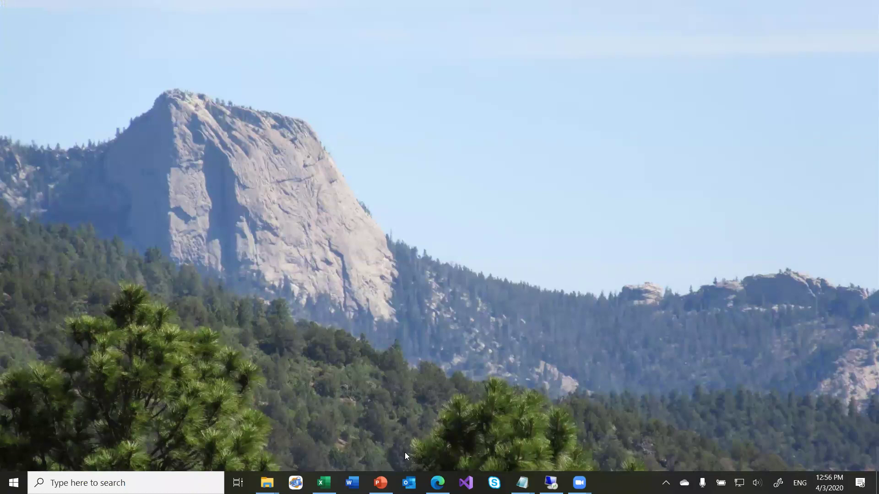
key("alt+Tab")
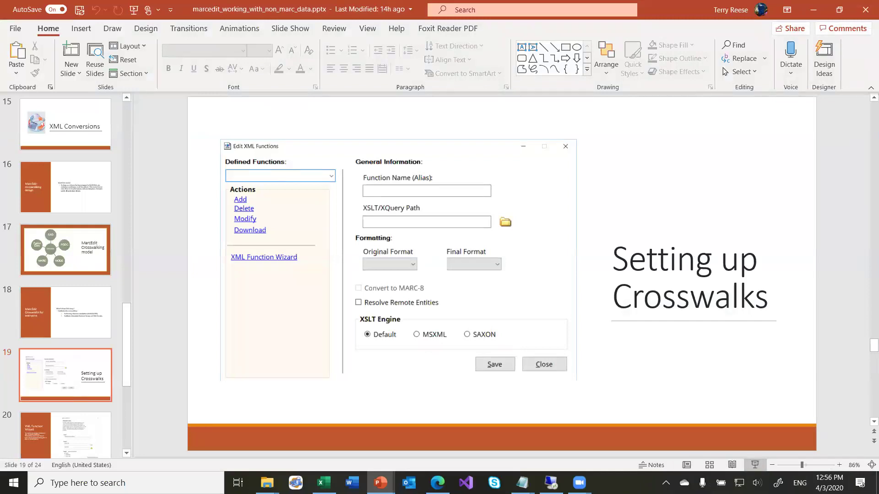
left_click(732, 466)
left_click(615, 307)
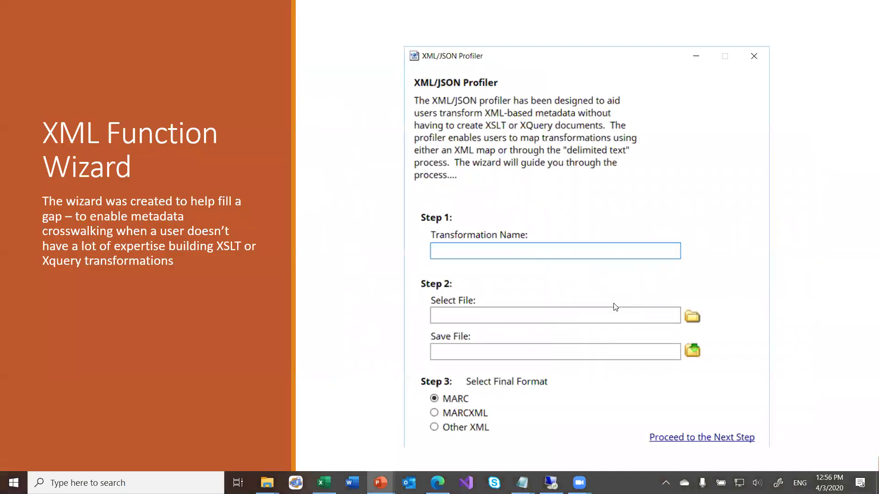
left_click(615, 307)
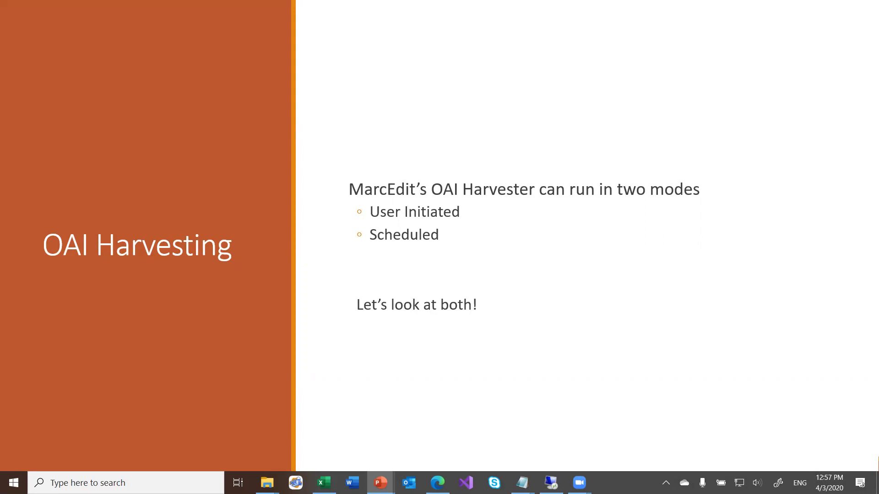
key("Right")
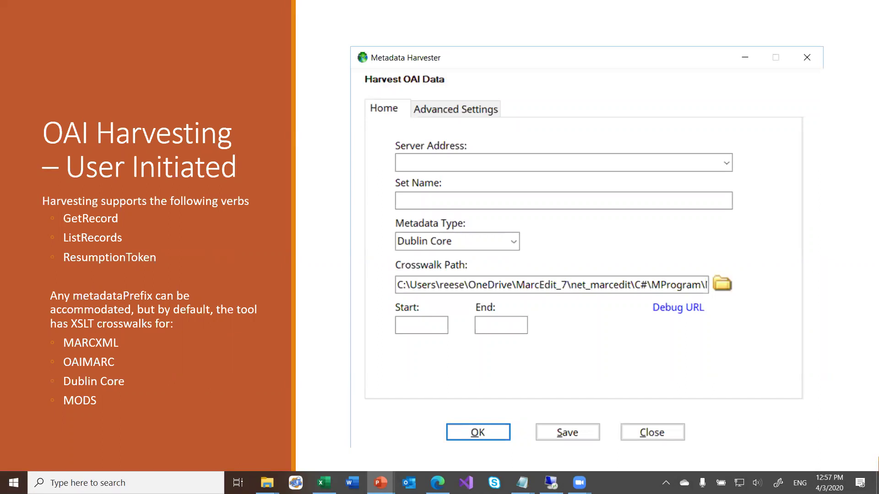
key("Escape")
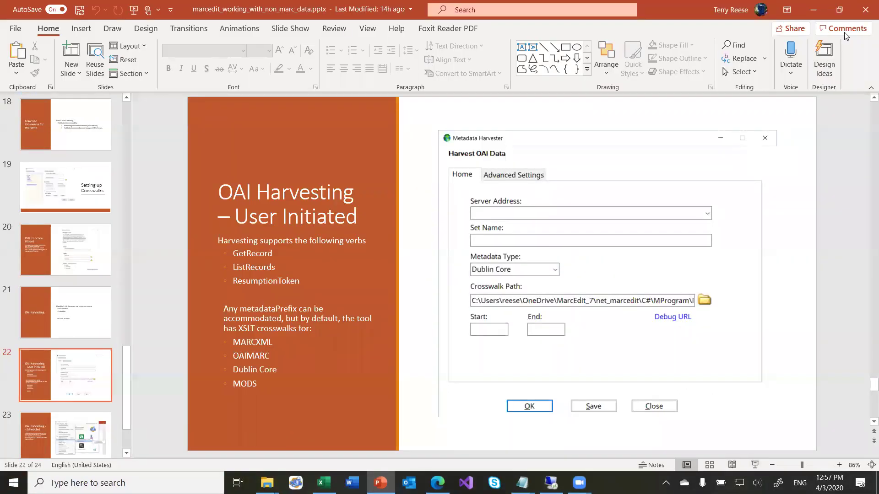
left_click(813, 9)
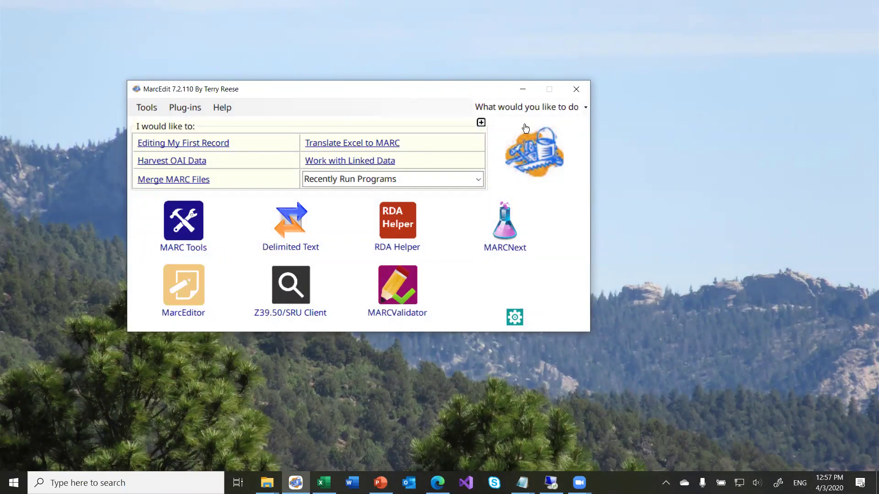
- Search MarcEdit's functions for "oai" and open the Harvest OAI Records tool
left_click(507, 108)
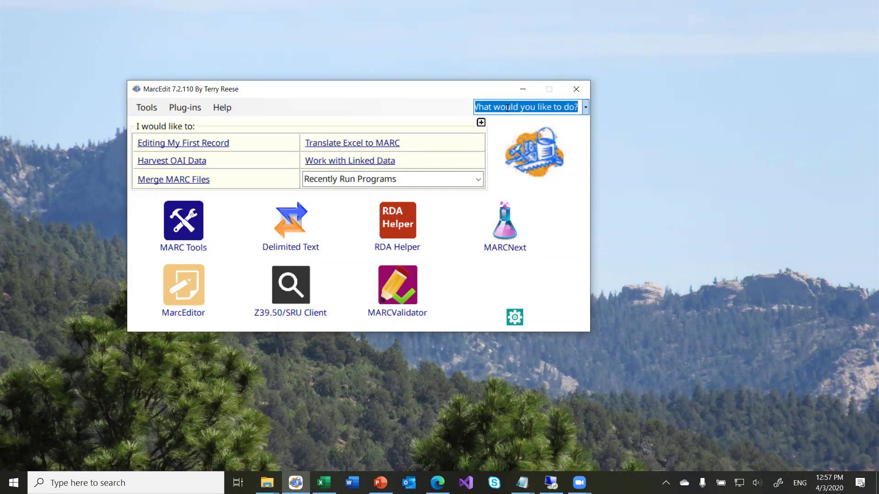
type("oai")
key("Down")
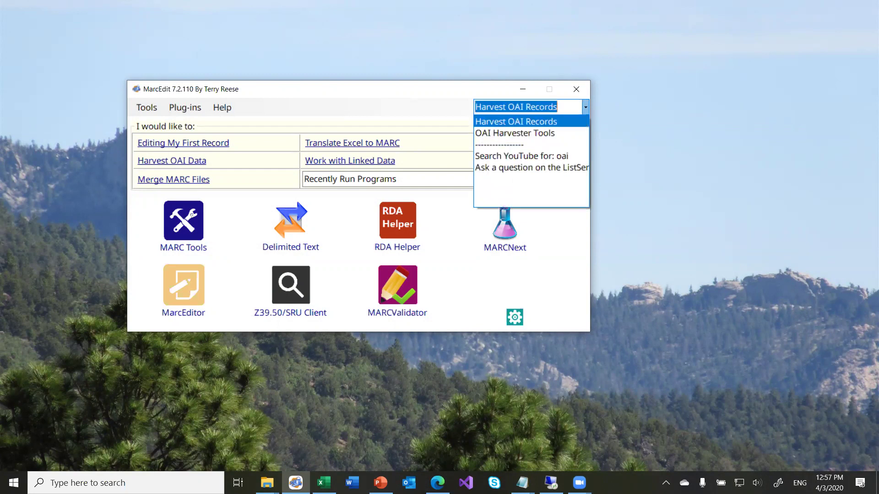
key("Return")
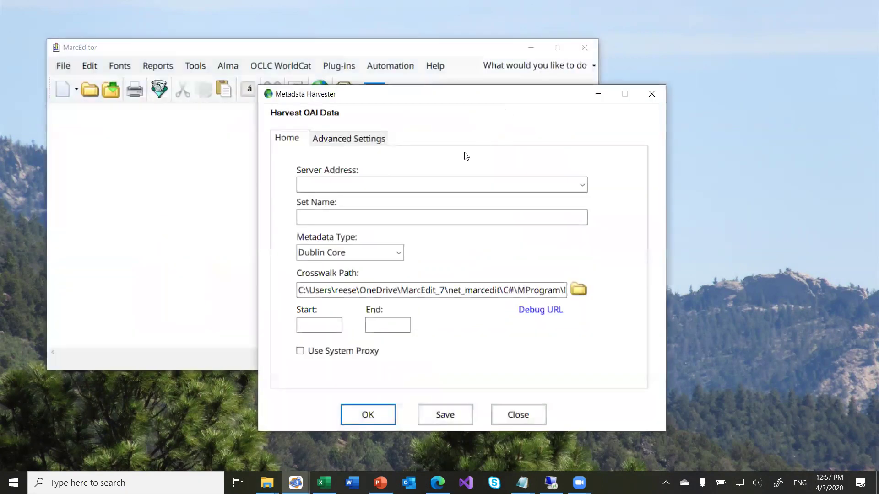
left_click(583, 187)
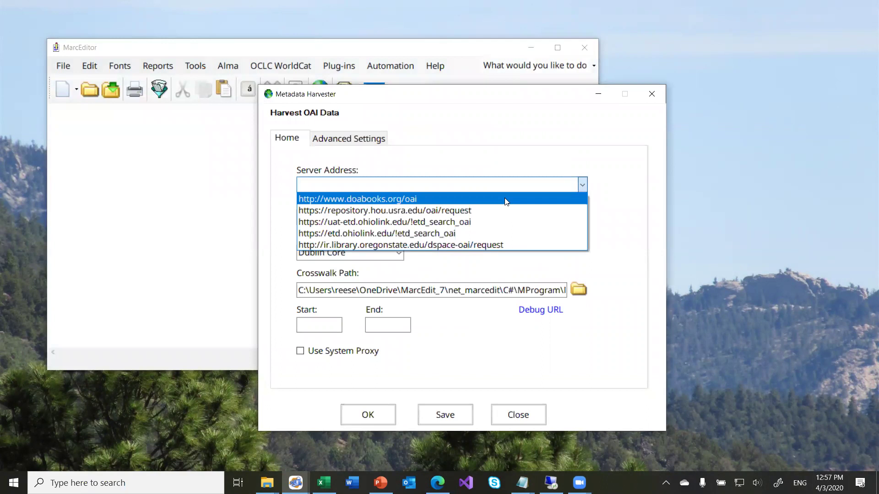
left_click(506, 211)
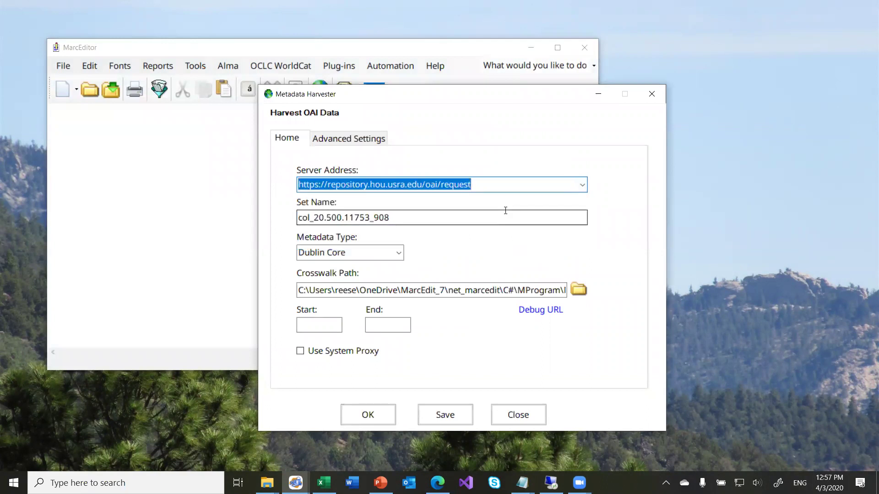
left_click(392, 222)
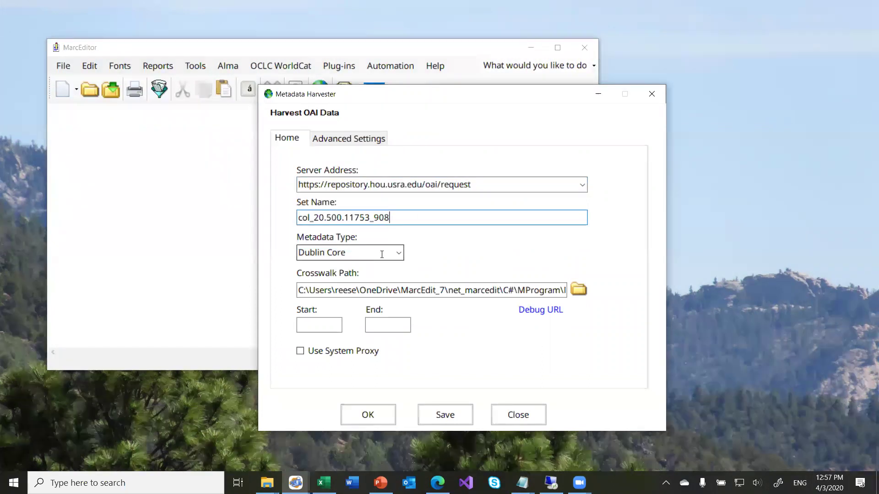
- Examine the available metadata types and saved server addresses in the harvester without changing either selection
left_click(400, 254)
left_click(400, 255)
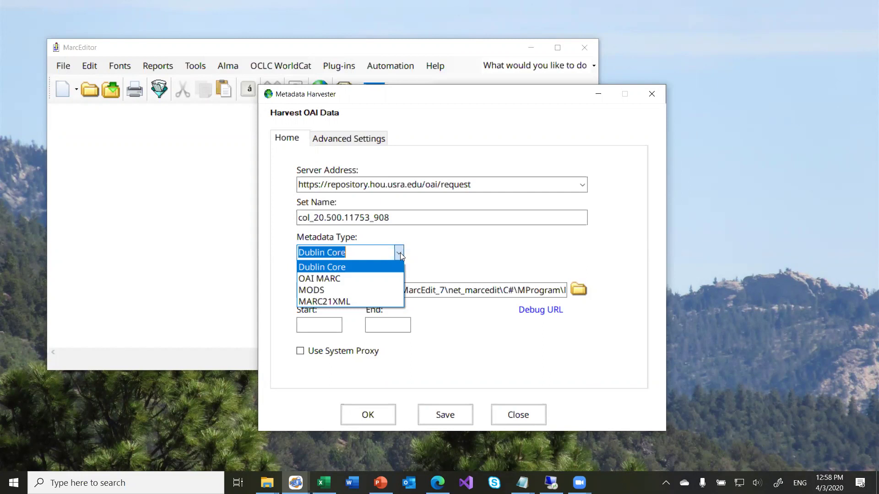
left_click(581, 187)
left_click(581, 187)
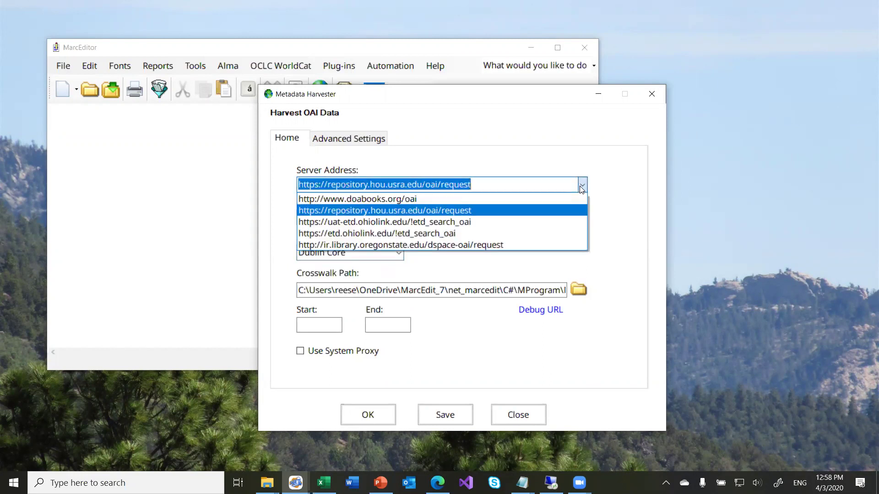
left_click(617, 181)
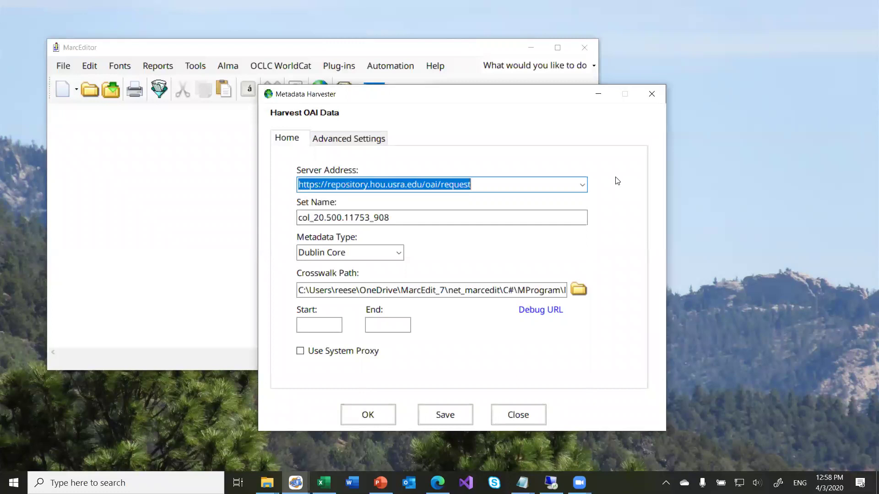
left_click(398, 254)
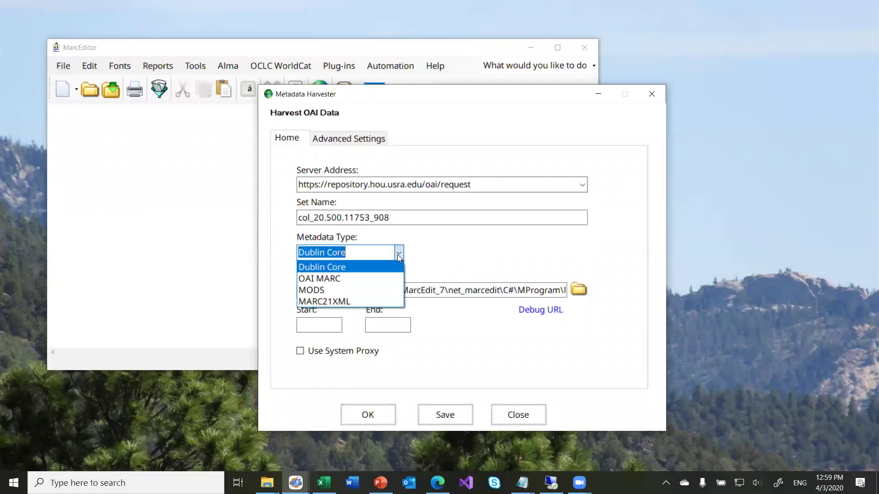
left_click(349, 313)
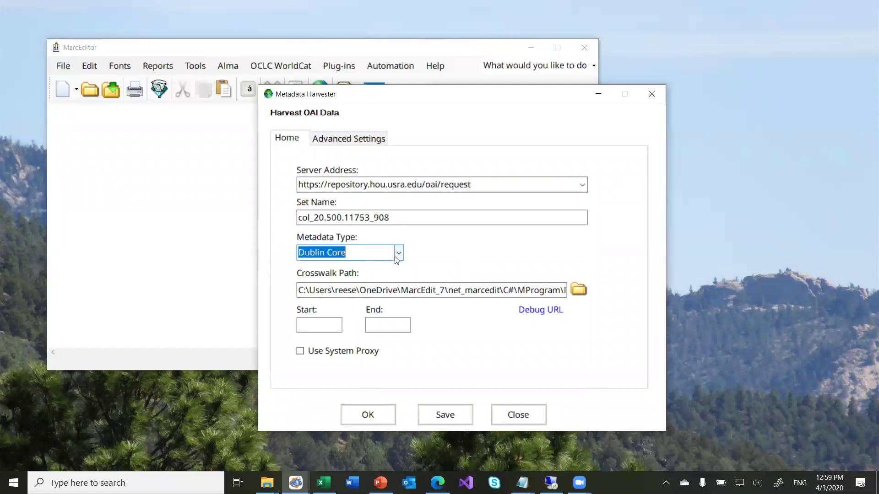
- Set the harvest's metadata type to MARC21XML and check the end of its crosswalk path
left_click(397, 254)
left_click(366, 297)
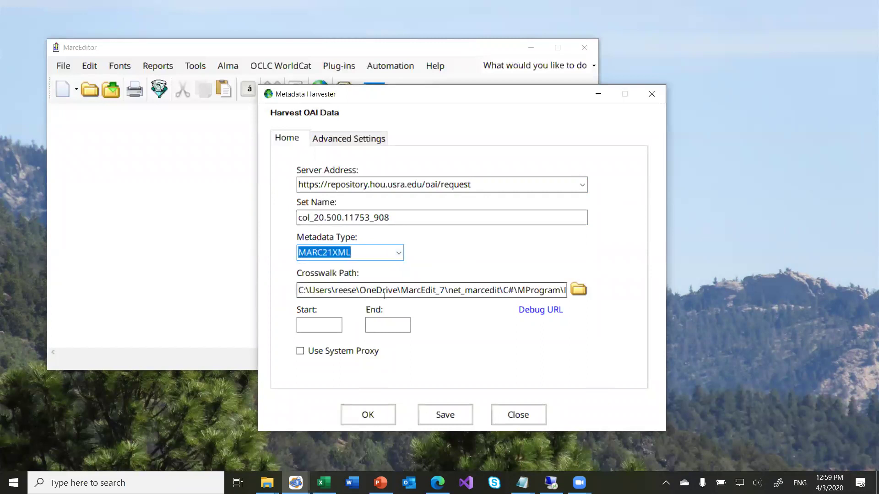
left_click(384, 293)
key("End")
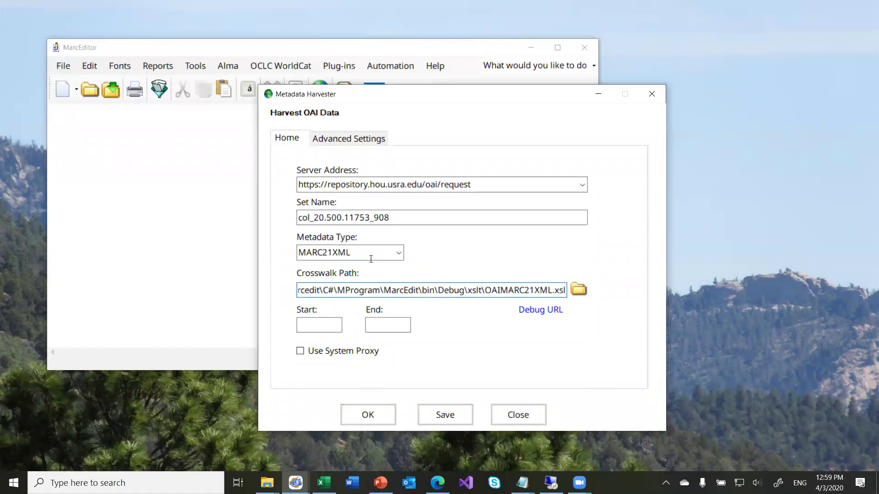
- Replace the harvest's metadata type with the custom value oaimarc
left_click(358, 253)
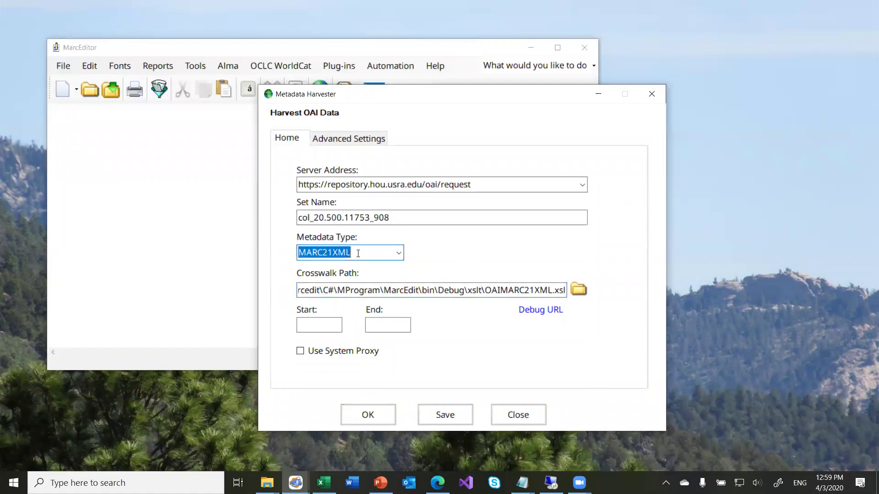
type("oaimarc")
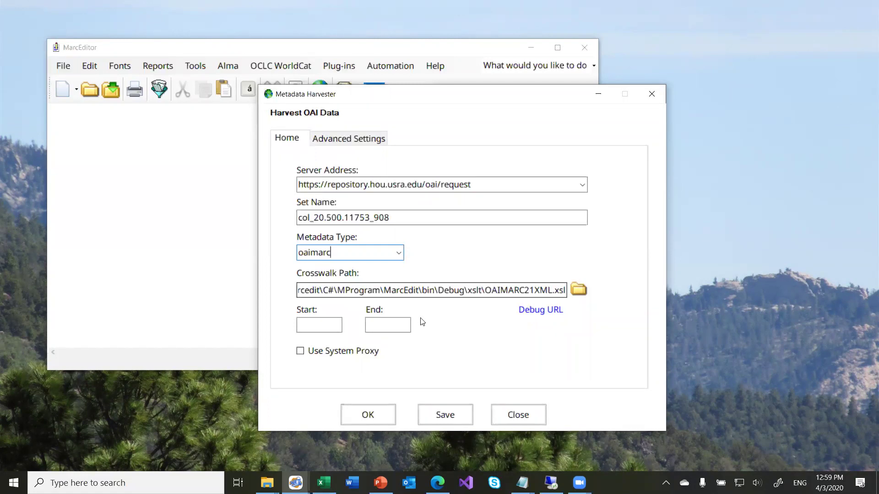
- Generate the debug URL for the harvest query and dismiss it after reading
left_click(539, 311)
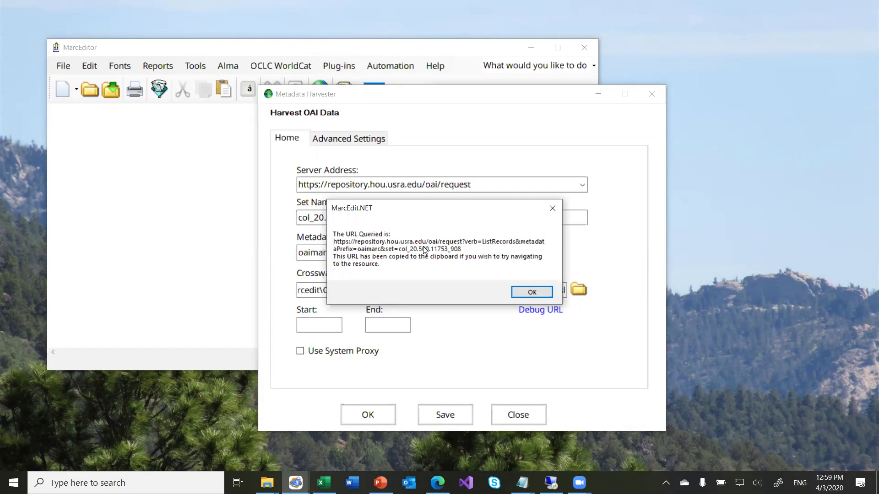
left_click(531, 292)
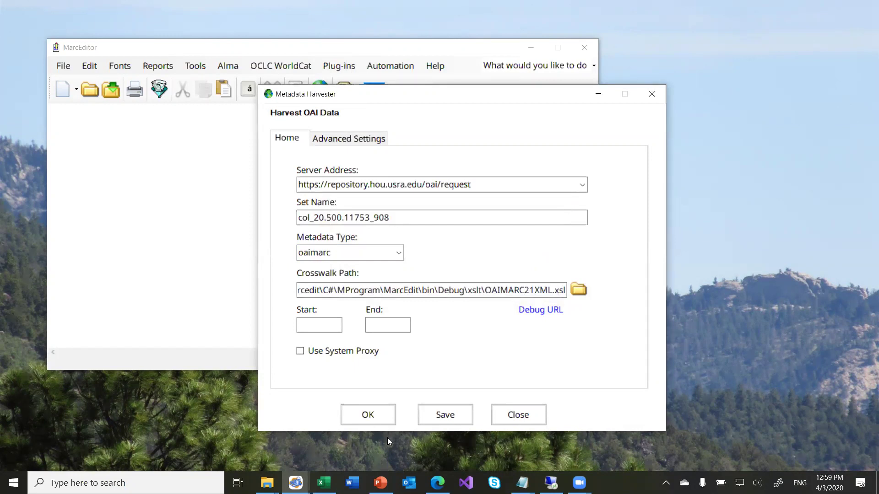
- Examine the harvester's advanced settings, including the user agent choices and the ResumptionToken field, without changing them
left_click(353, 147)
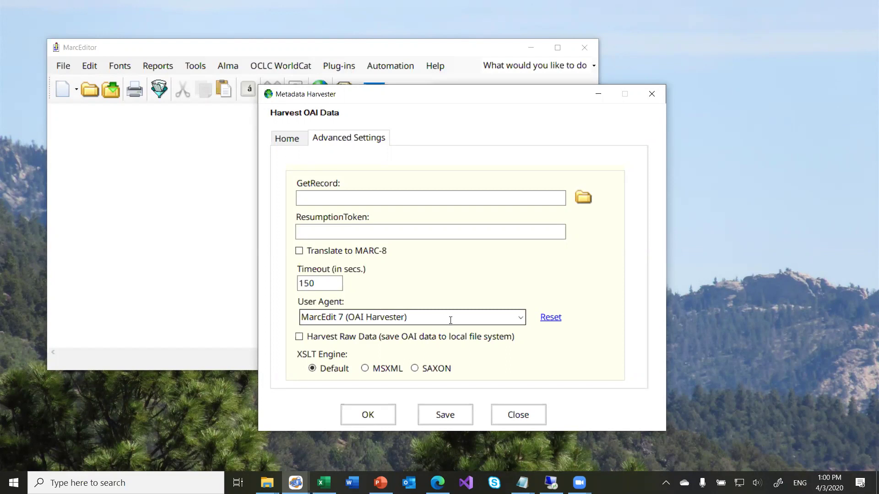
left_click(450, 320)
double_click(451, 320)
left_click(450, 320)
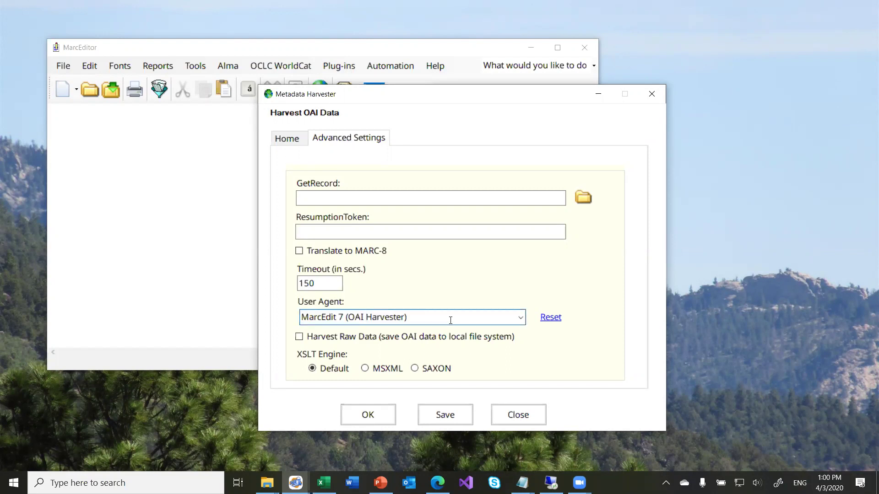
left_click(520, 317)
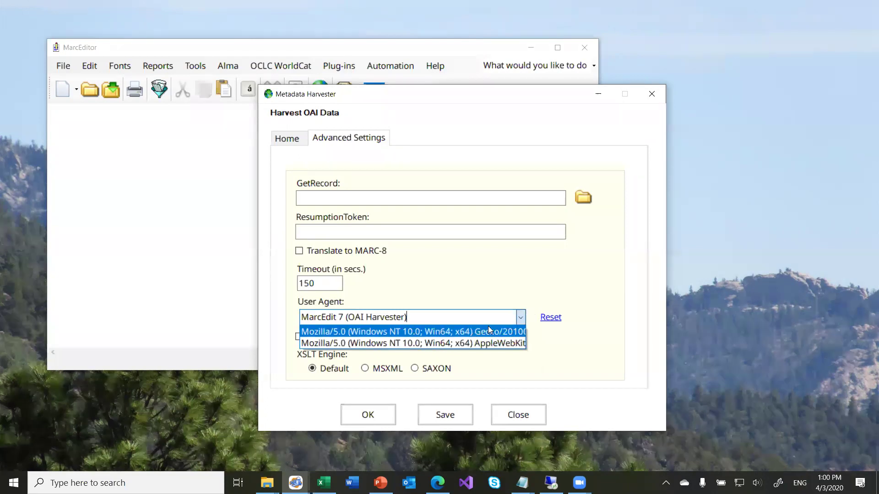
left_click(487, 301)
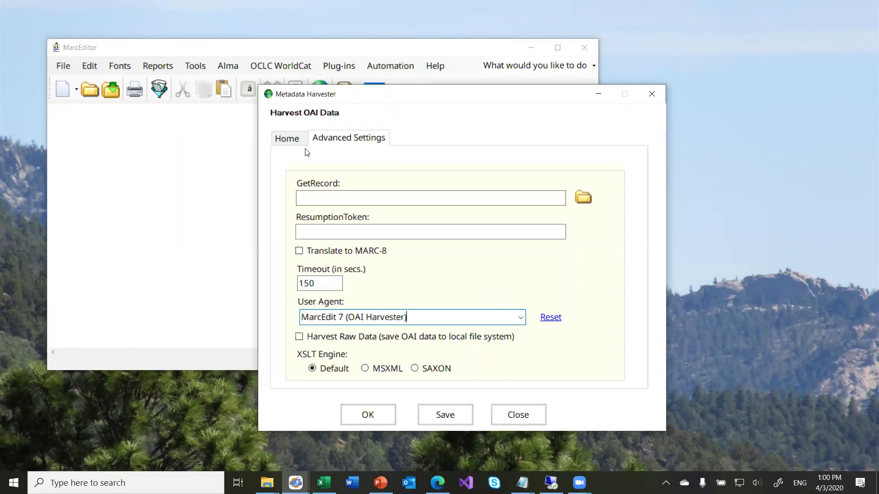
left_click(339, 234)
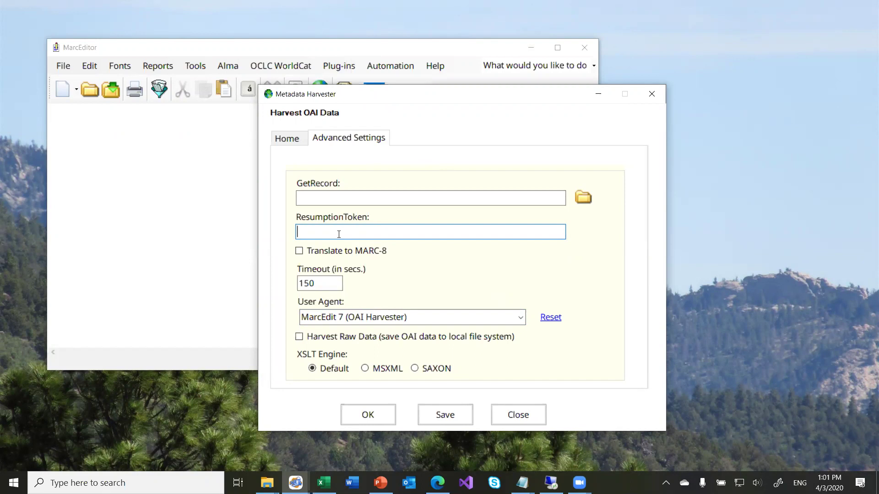
left_click(288, 138)
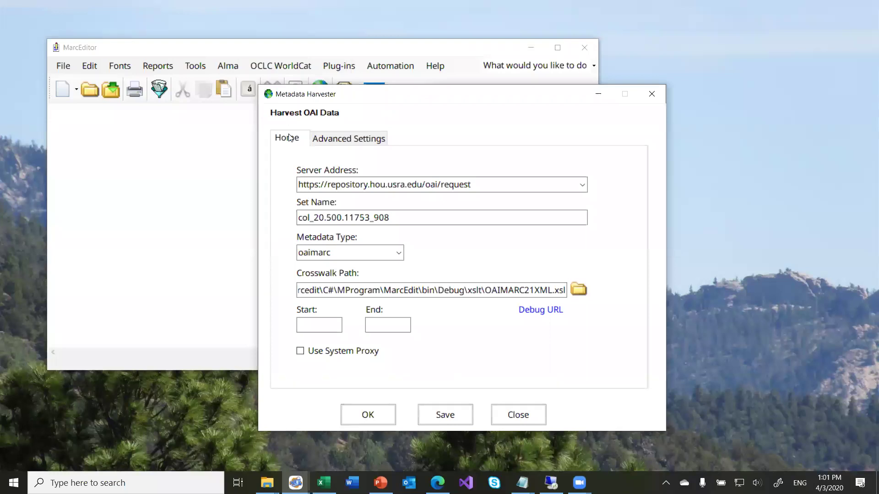
- Close the Metadata Harvester without running the harvest, and close the empty MarcEditor window
left_click(128, 135)
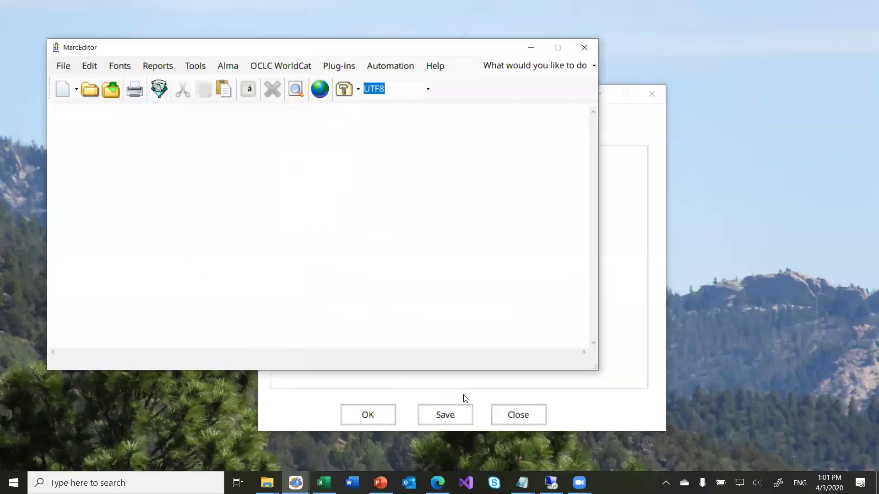
left_click(517, 415)
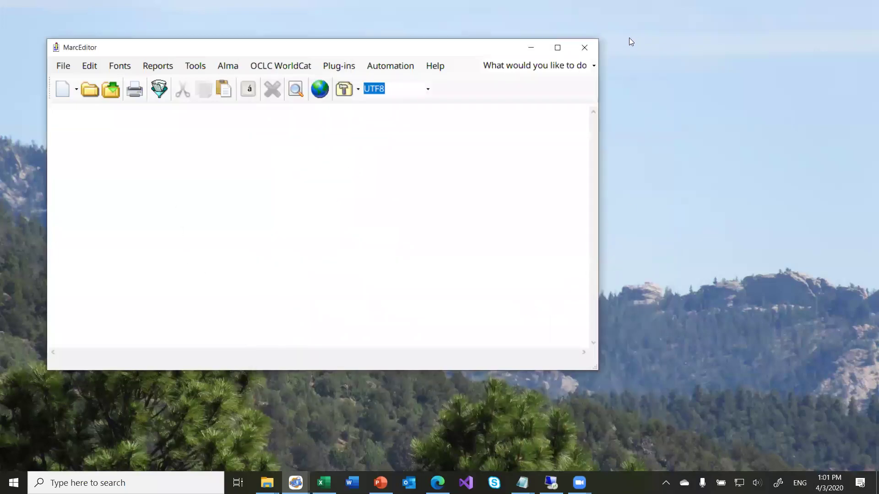
left_click(584, 47)
- Look up the Batch Harvester commands for creating a batch job and running a batch harvest among the OAI harvester tools
left_click(152, 107)
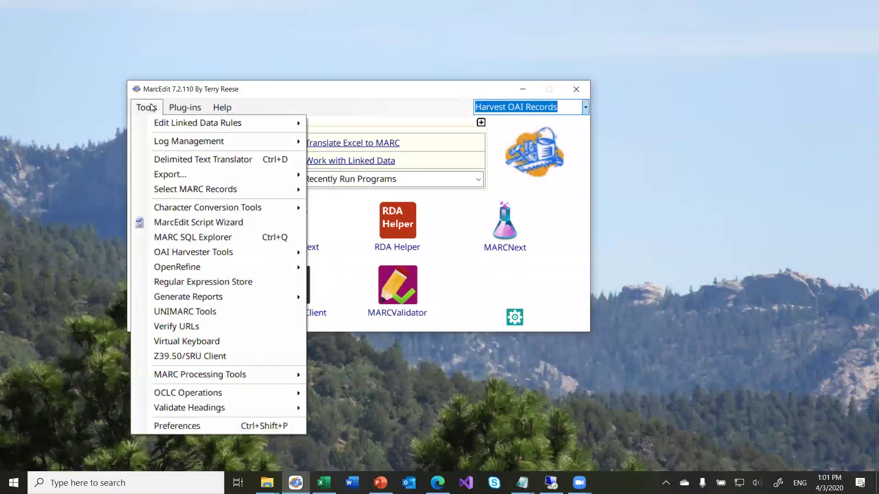
mouse_move(205, 258)
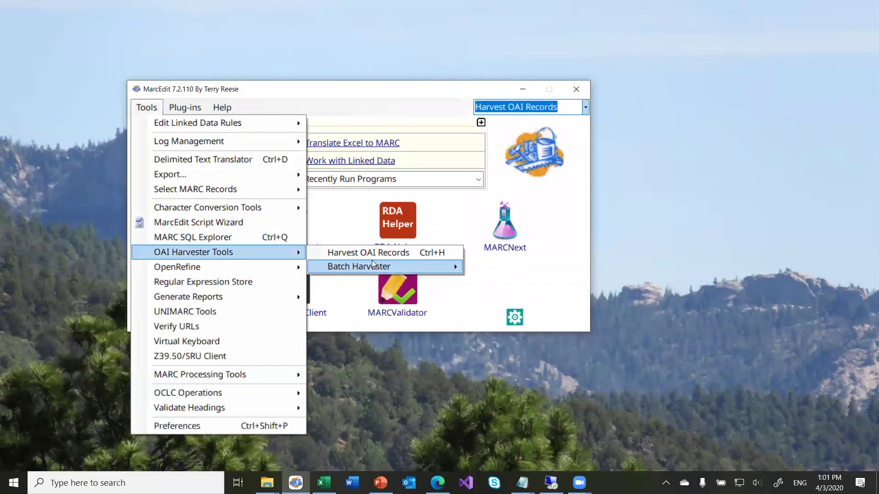
mouse_move(373, 265)
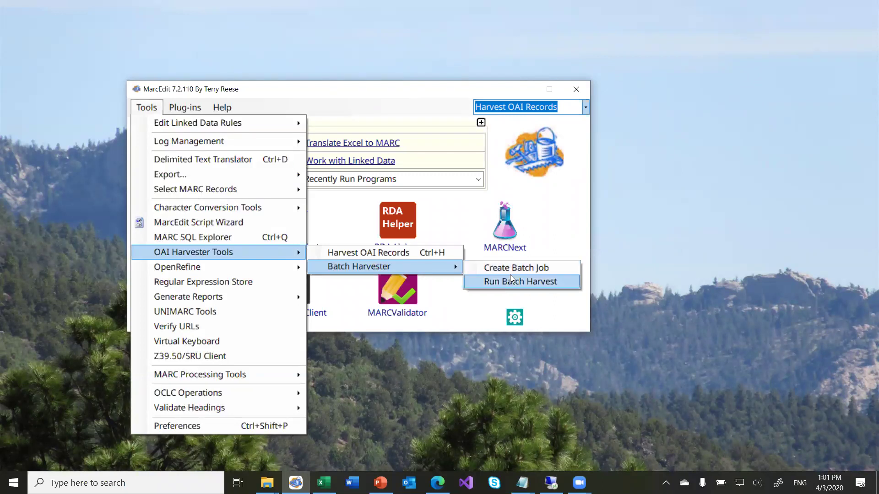
- Open Windows Task Scheduler, view the contents of the Task Scheduler Library, and close it without creating a task
left_click(126, 483)
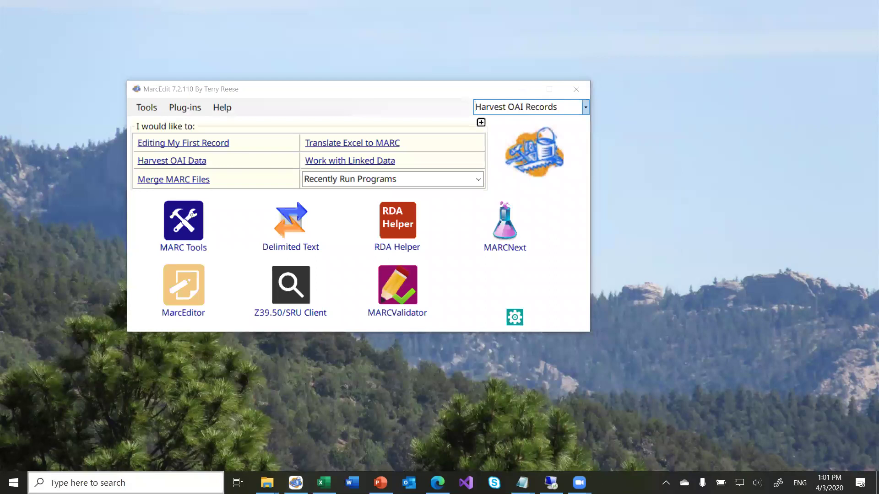
type("sche")
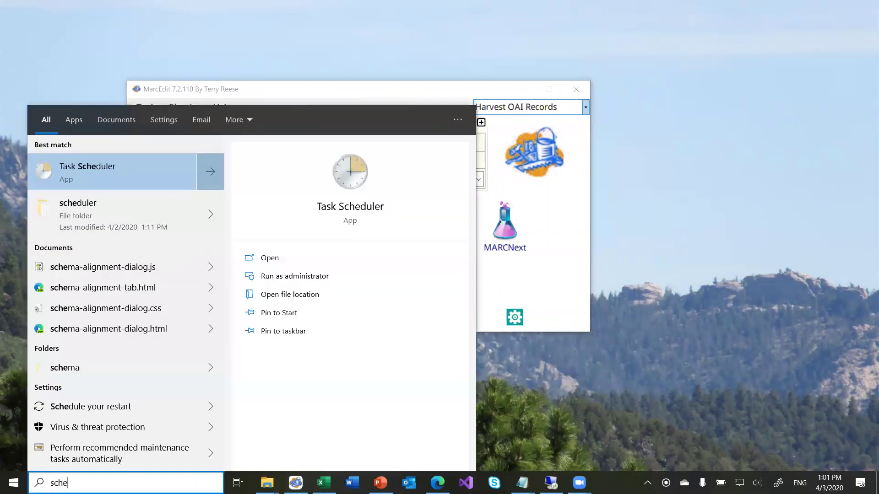
key("Return")
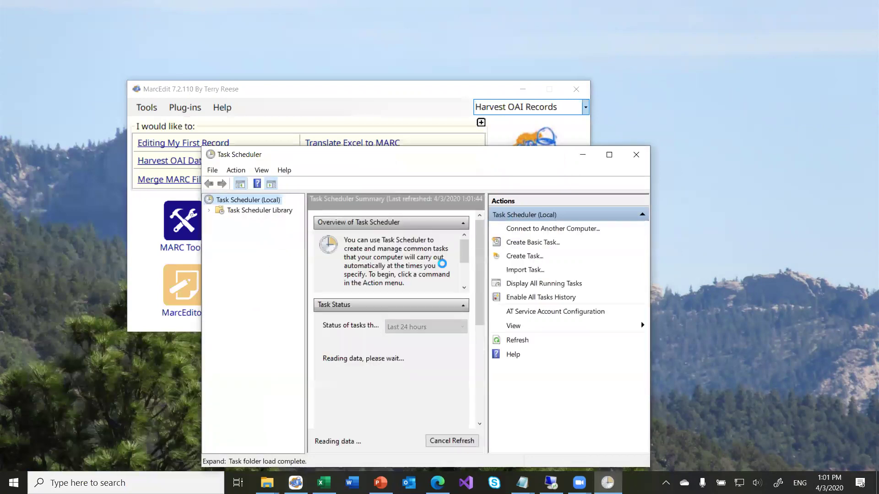
left_click(228, 211)
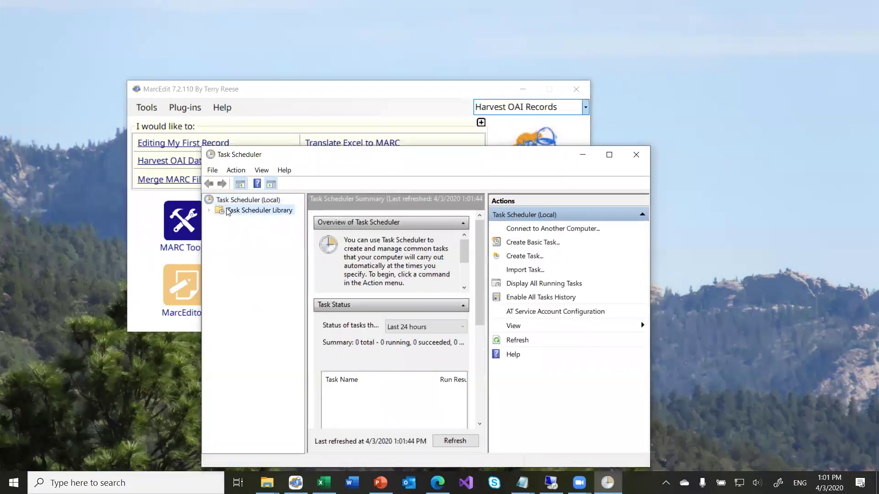
double_click(227, 210)
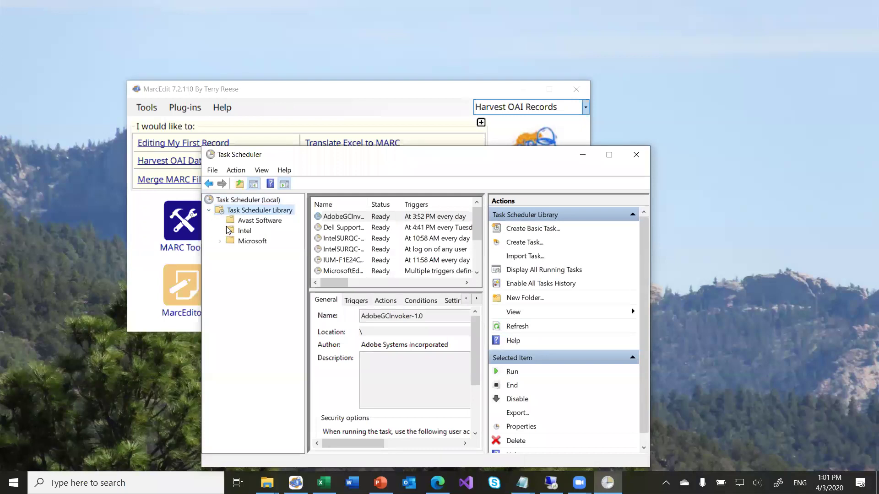
left_click(641, 157)
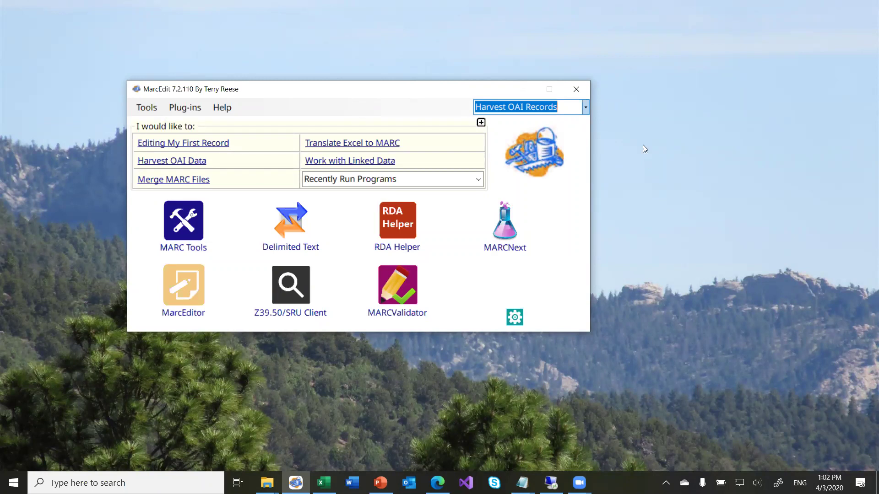
- Close MarcEdit, run the PowerPoint slide show from slide 22 to the final OpenRefine options slide, and minimize the presentation
left_click(575, 88)
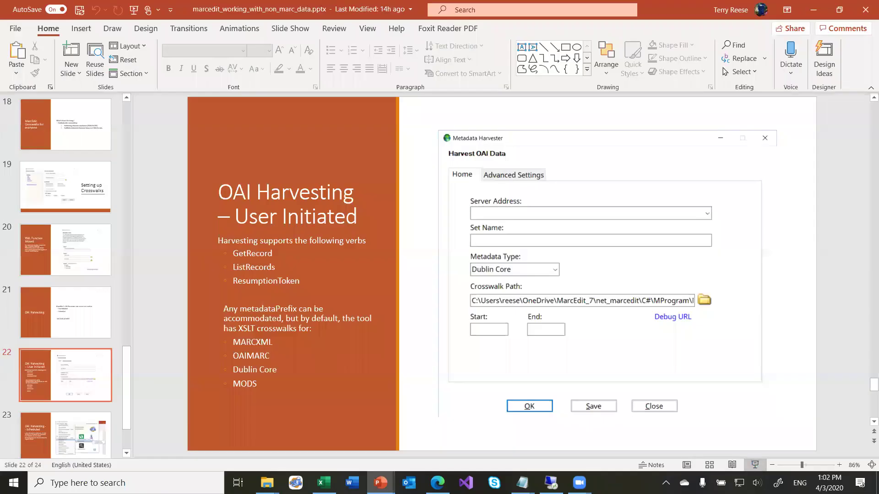
key("shift+F5")
key("Right")
key("Right")
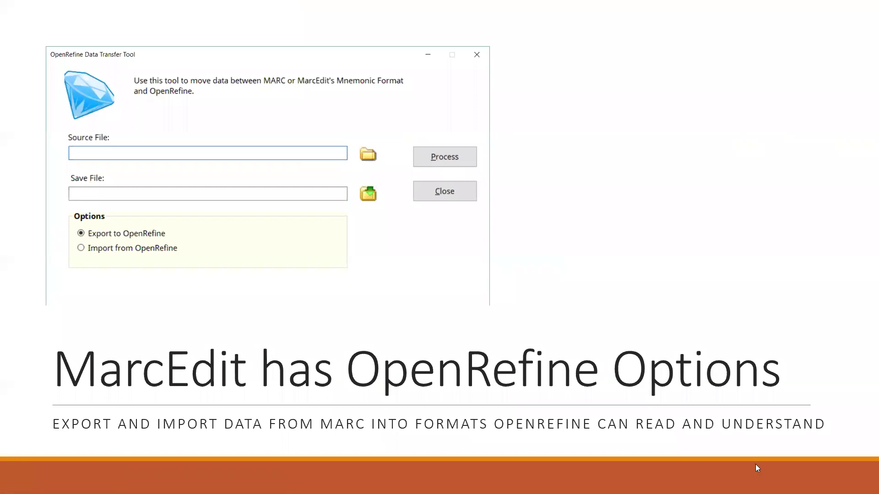
key("Escape")
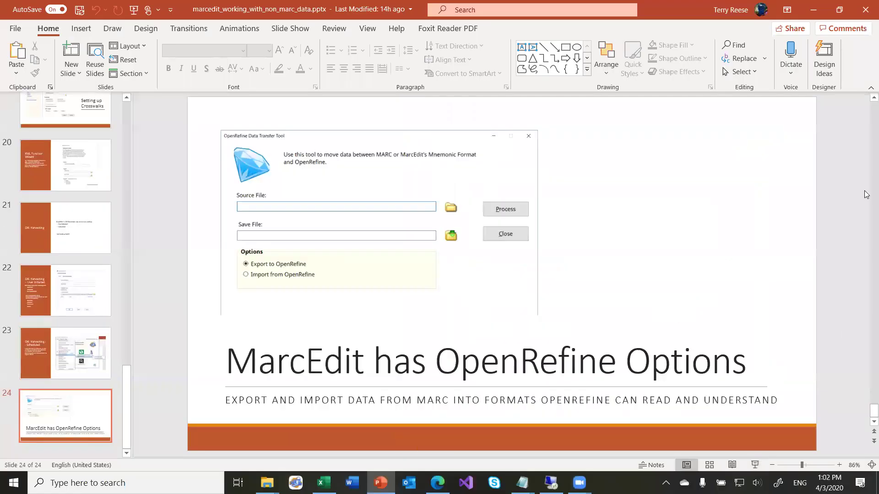
left_click(811, 17)
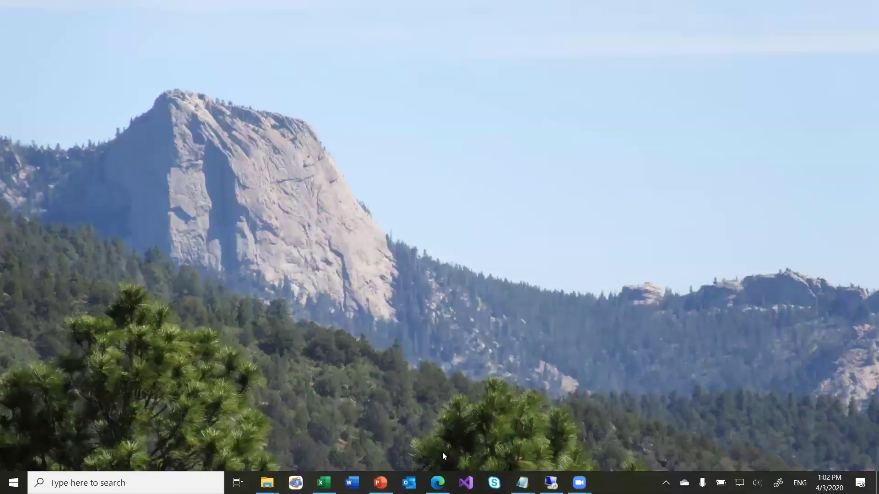